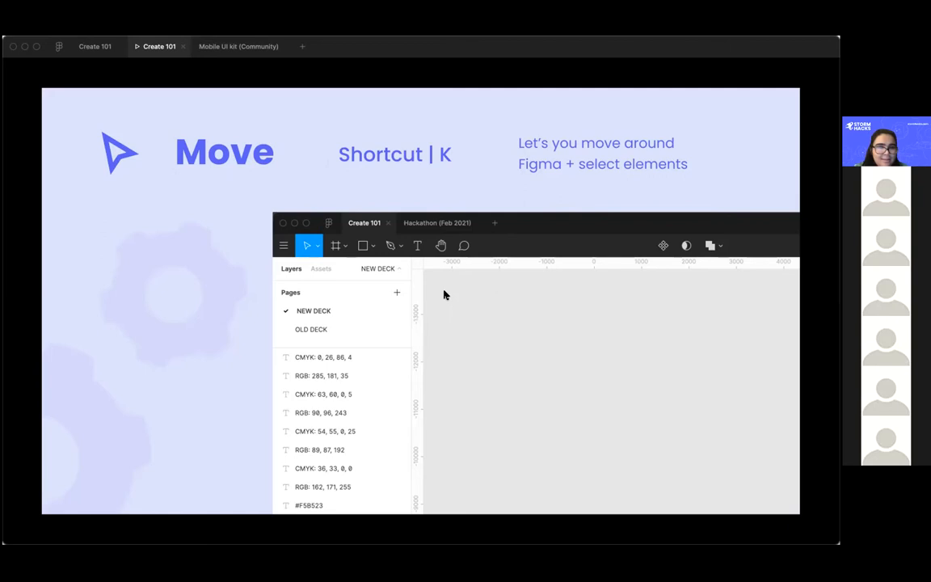
Step: Page through the presentation slides on the Move, Frame, Shape and Text tools, ending on the login screen exercise
{"action": "key", "text": "Right"}
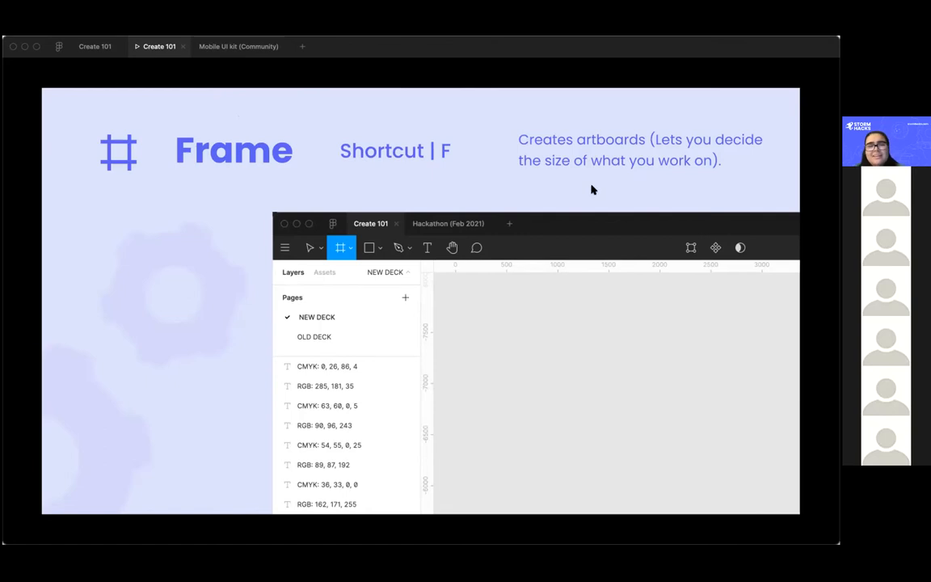
{"action": "key", "text": "Right"}
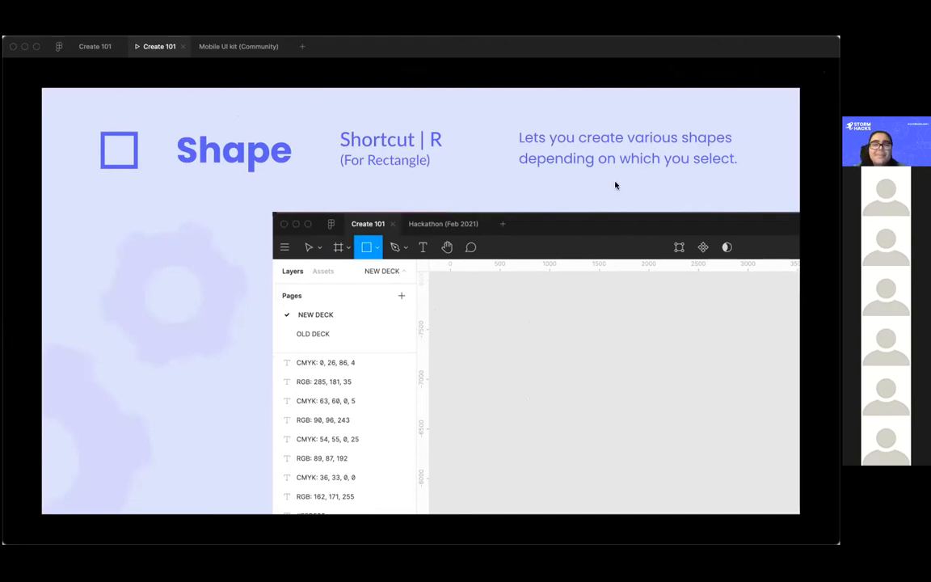
{"action": "key", "text": "Right"}
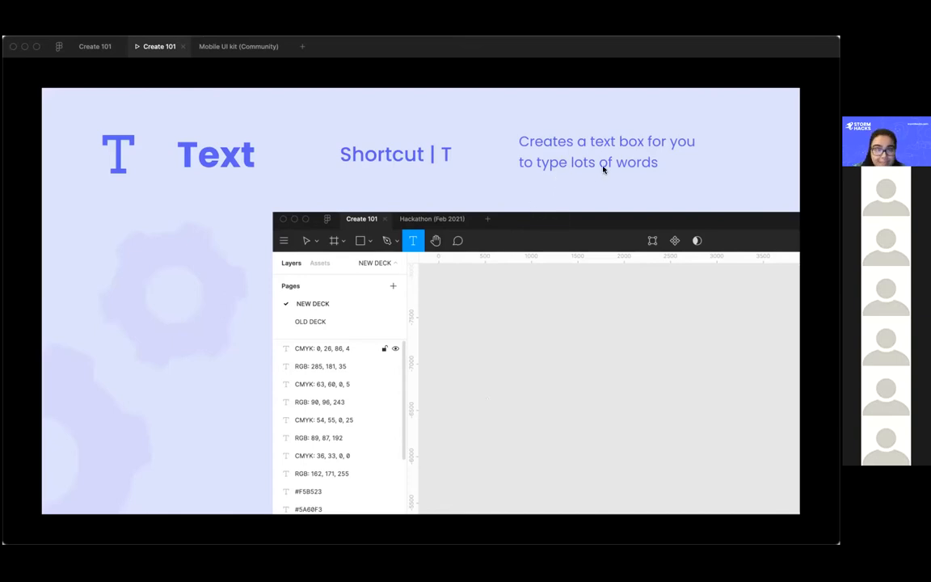
{"action": "key", "text": "Right"}
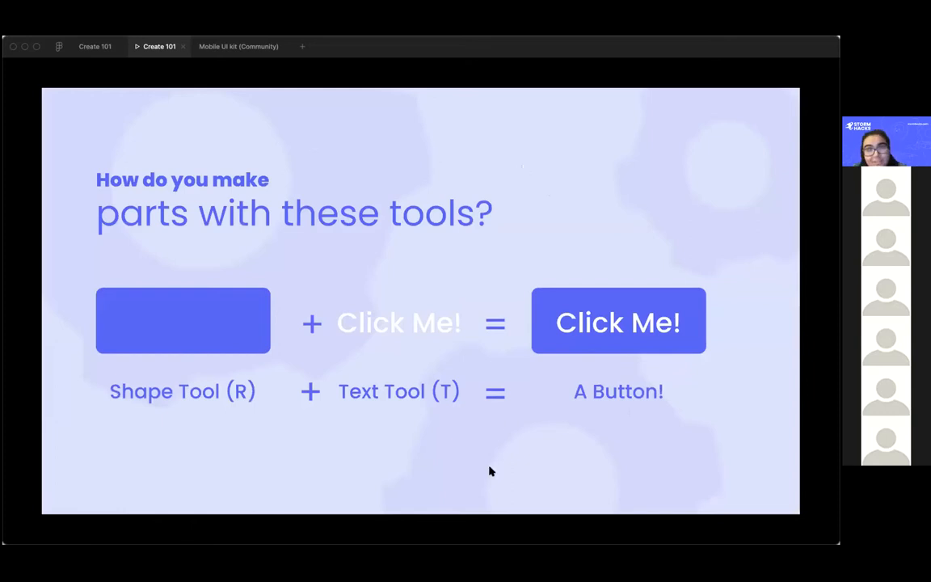
{"action": "mouse_move", "coordinate": [368, 49]}
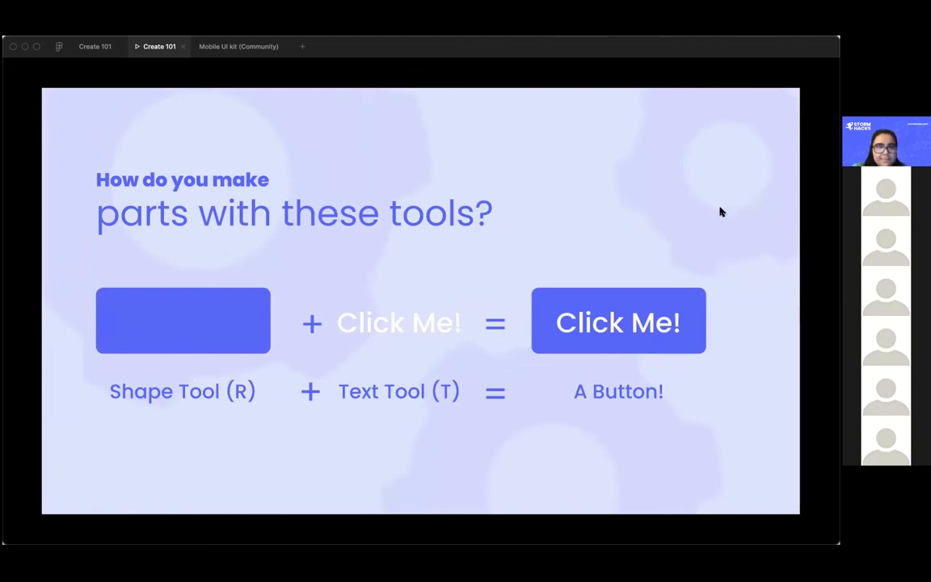
{"action": "key", "text": "Right"}
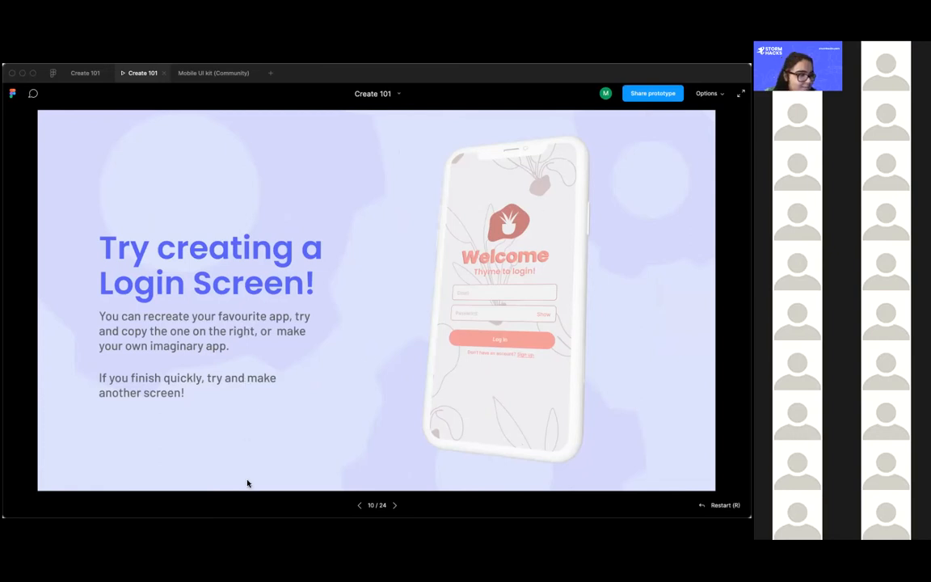
{"action": "key", "text": "Right"}
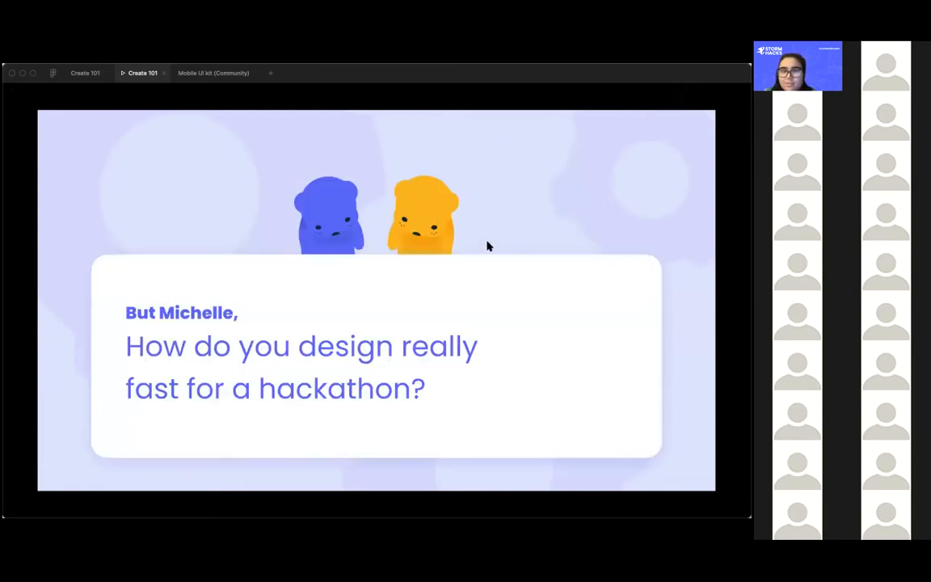
{"action": "key", "text": "Left"}
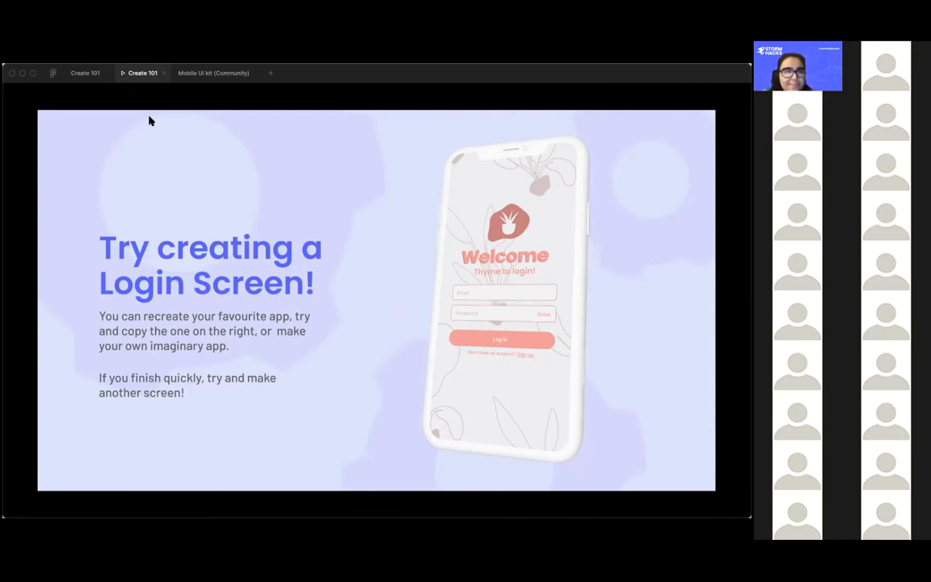
Step: Go to the PLAYGROUND page of the Create 101 design file and add an iPhone 8 frame (375 × 667)
{"action": "left_click", "coordinate": [85, 74]}
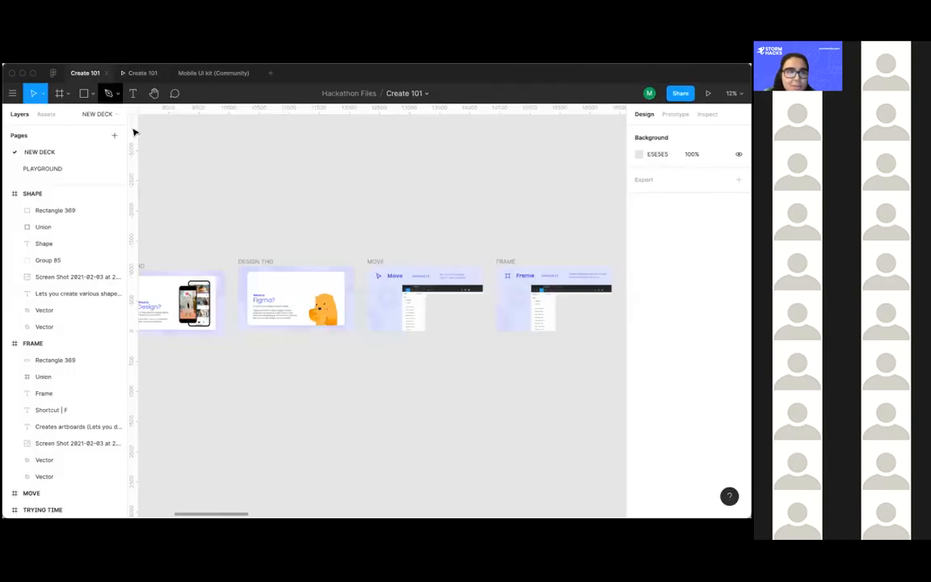
{"action": "left_click", "coordinate": [44, 168]}
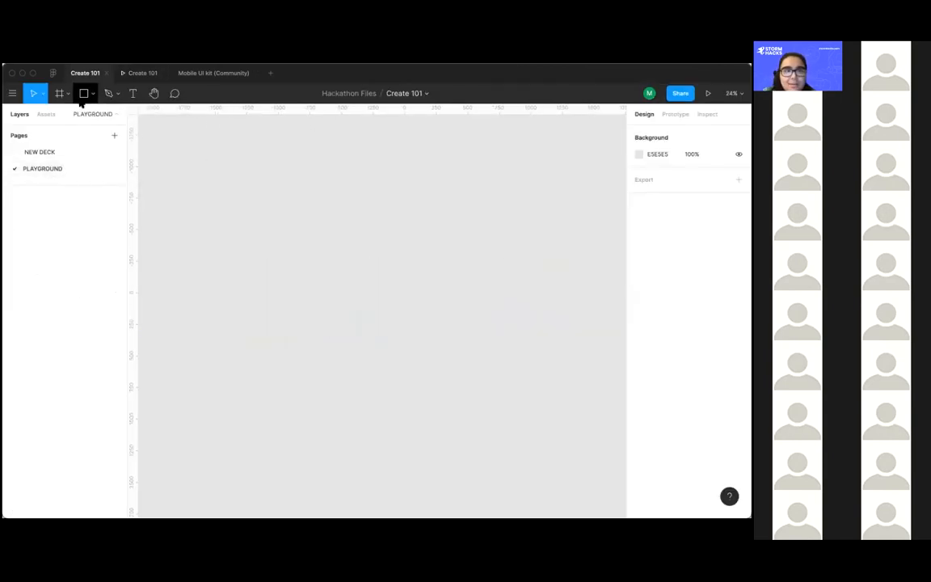
{"action": "left_click", "coordinate": [67, 93]}
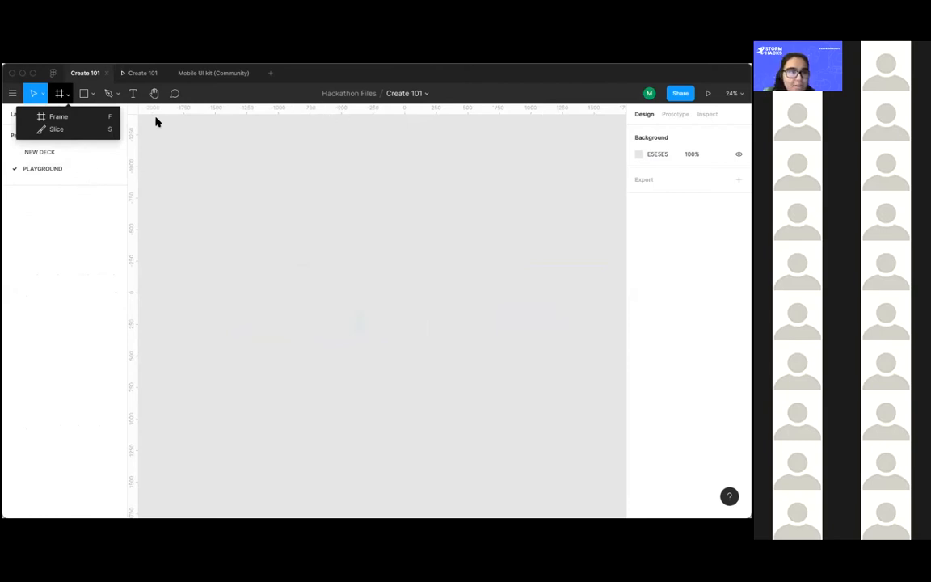
{"action": "left_click", "coordinate": [91, 118]}
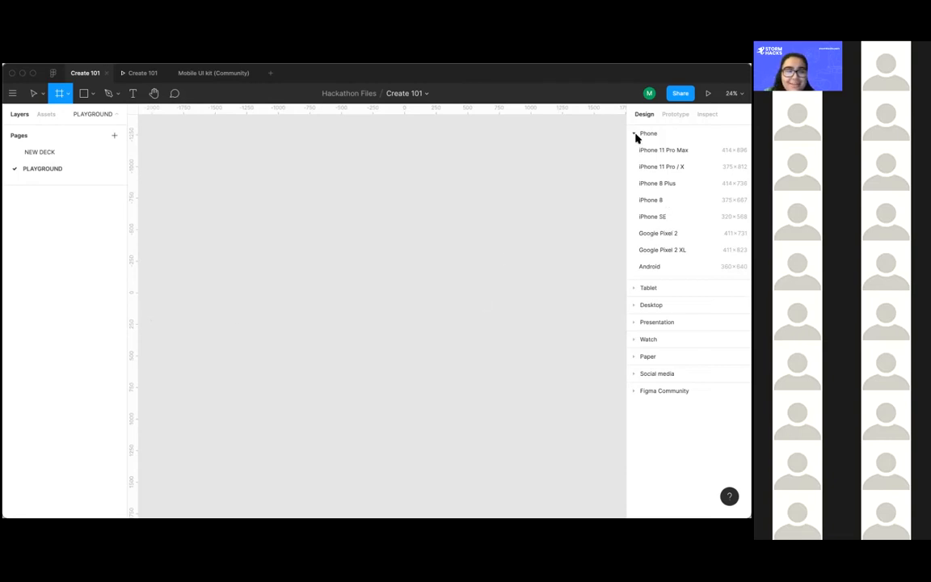
{"action": "left_click", "coordinate": [650, 200]}
Step: Add an iPhone 8 Plus frame (414 × 736) and move it well to the right of the iPhone 8 frame
{"action": "left_click", "coordinate": [67, 95]}
{"action": "left_click", "coordinate": [70, 118]}
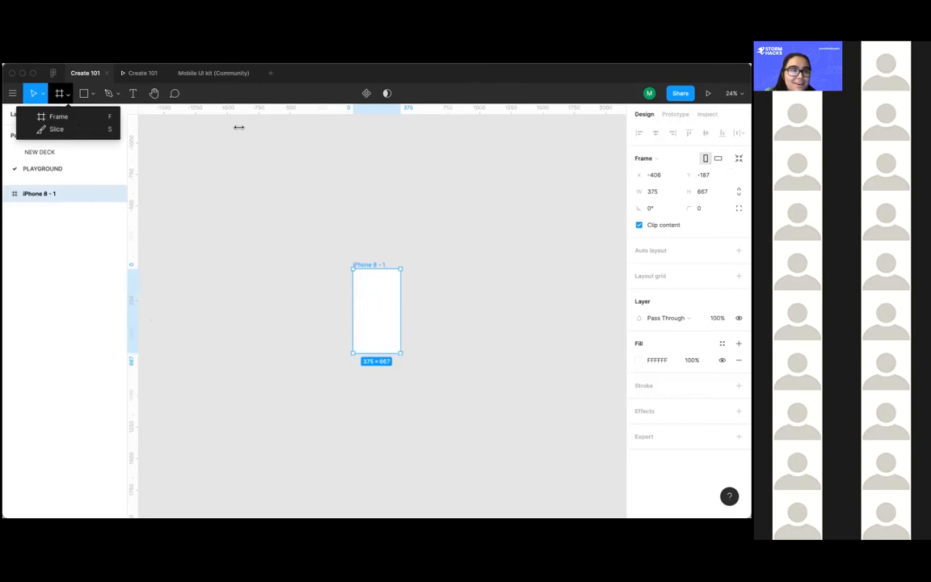
{"action": "left_click", "coordinate": [653, 183]}
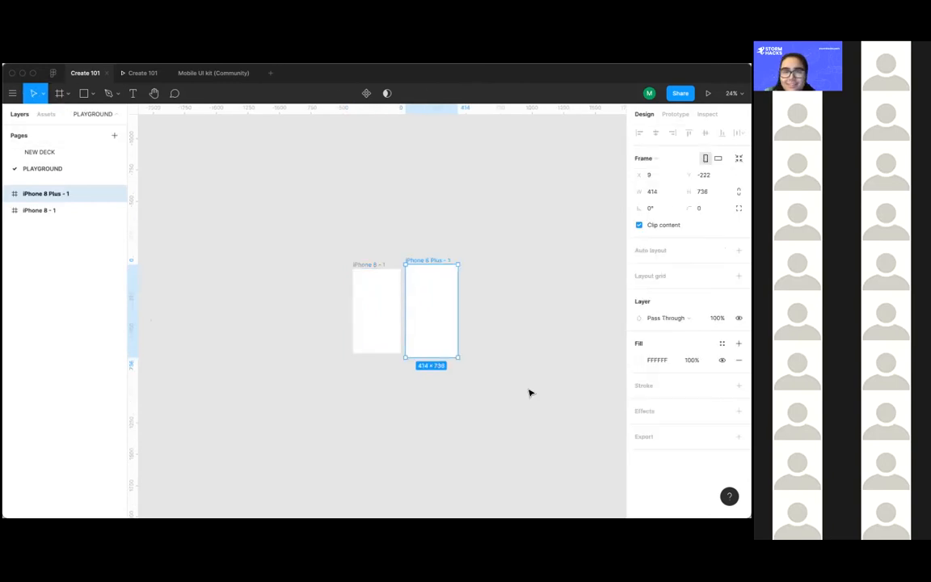
{"action": "left_click", "coordinate": [527, 390]}
{"action": "left_click", "coordinate": [442, 342]}
{"action": "left_click_drag", "start_coordinate": [442, 342], "coordinate": [534, 339]}
{"action": "left_click", "coordinate": [403, 363]}
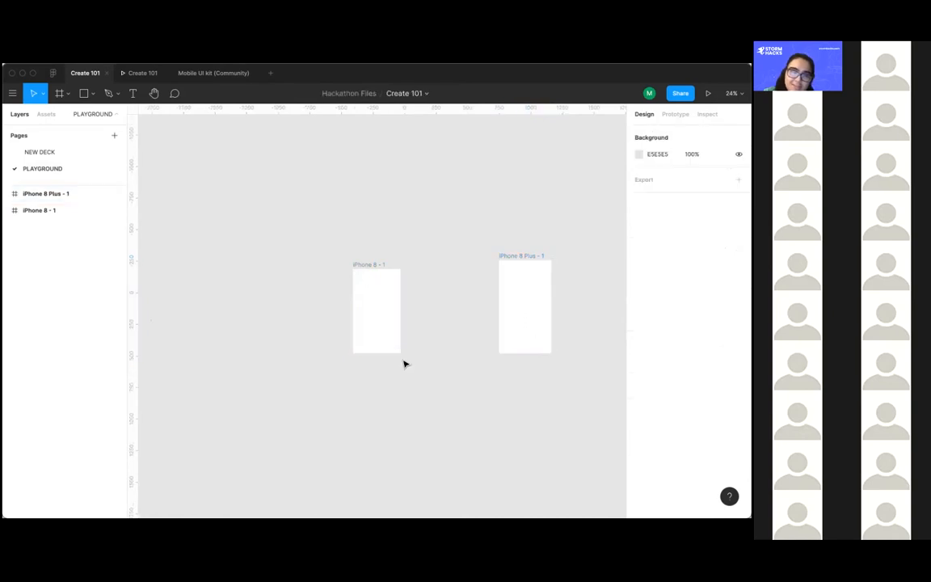
Step: Move the iPhone 8 frame farther left on the canvas, to about X -637 and Y -187
{"action": "scroll", "coordinate": [347, 305], "scroll_direction": "left", "scroll_amount": 2}
{"action": "scroll", "coordinate": [345, 299], "scroll_direction": "up", "scroll_amount": 5}
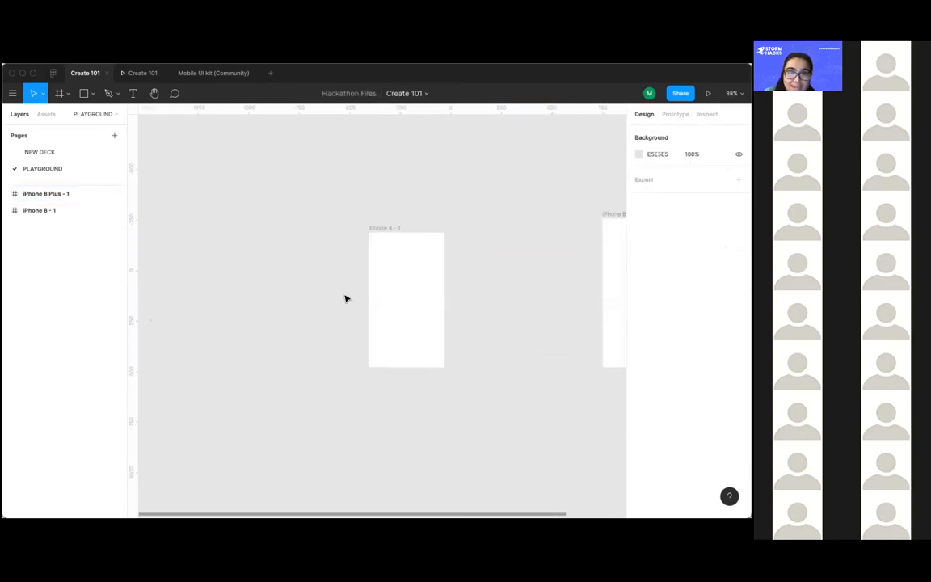
{"action": "left_click_drag", "start_coordinate": [420, 294], "coordinate": [395, 293]}
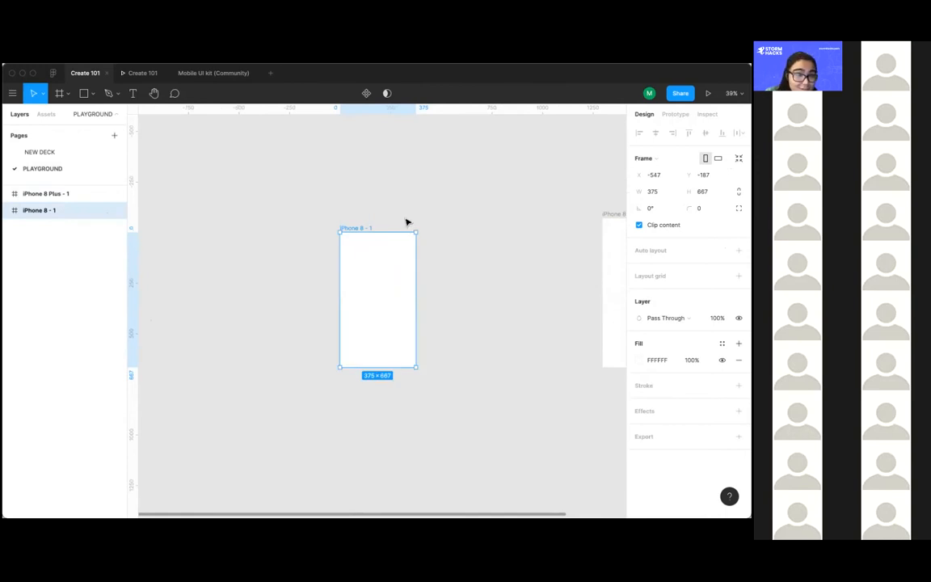
{"action": "left_click", "coordinate": [419, 222]}
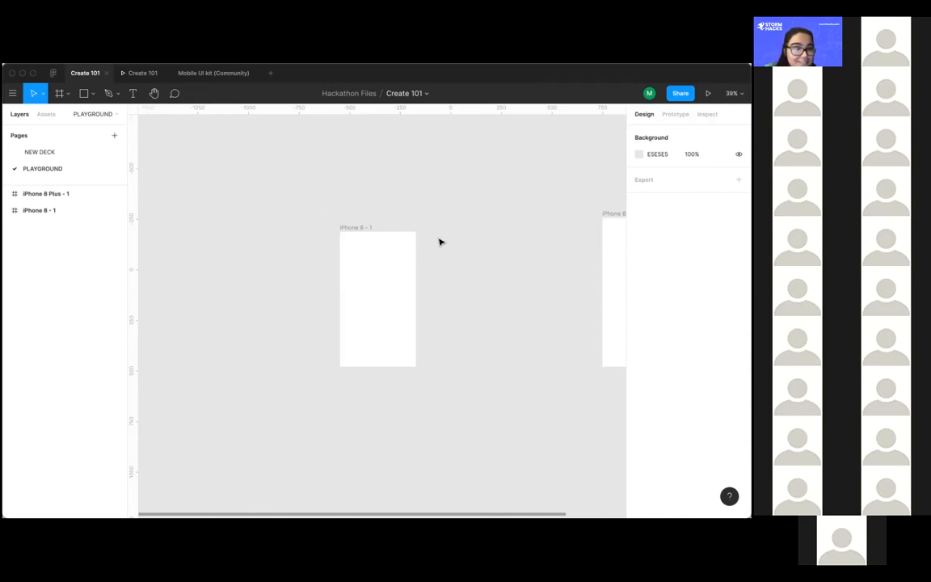
{"action": "left_click", "coordinate": [366, 282]}
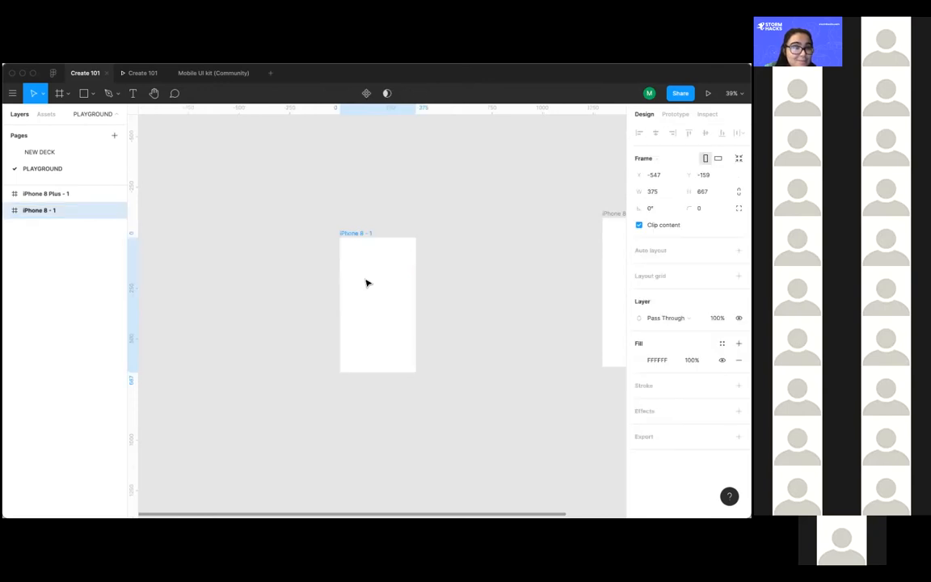
{"action": "left_click", "coordinate": [394, 177]}
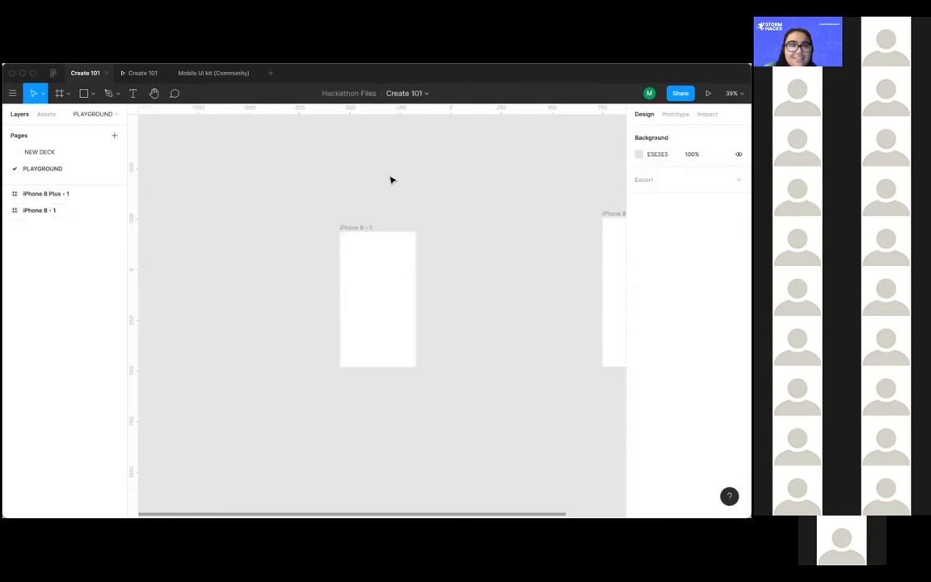
{"action": "scroll", "coordinate": [142, 115], "scroll_direction": "left", "scroll_amount": 5}
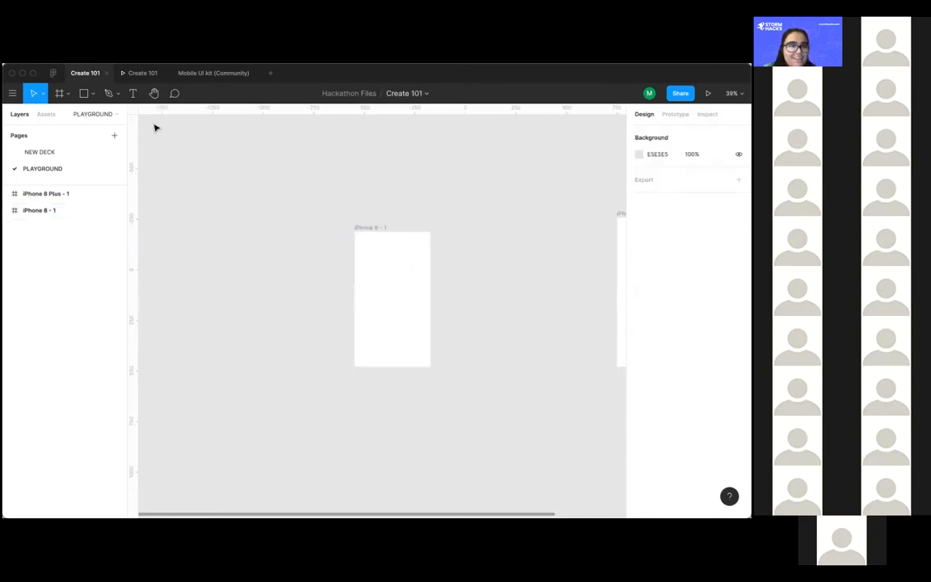
{"action": "left_click_drag", "start_coordinate": [452, 277], "coordinate": [437, 276]}
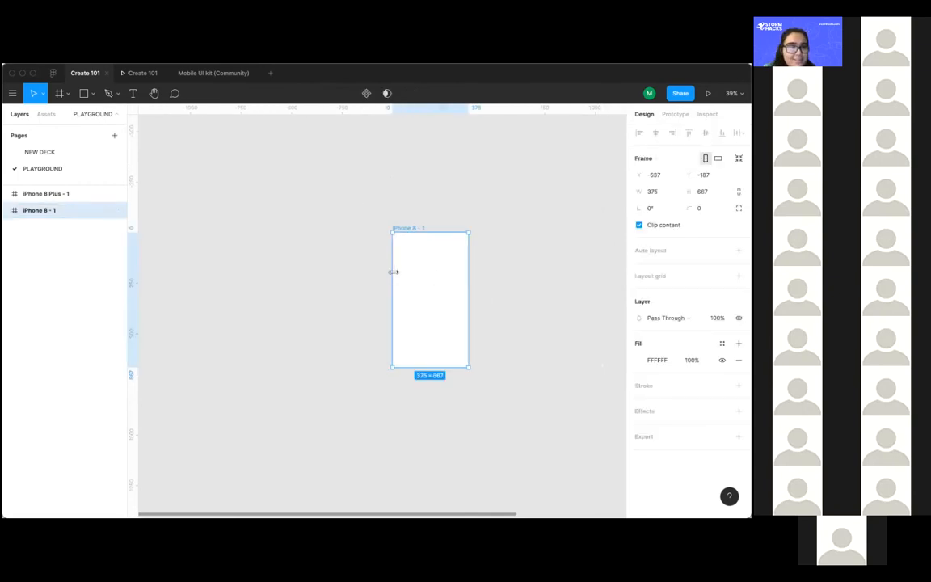
{"action": "left_click", "coordinate": [265, 172]}
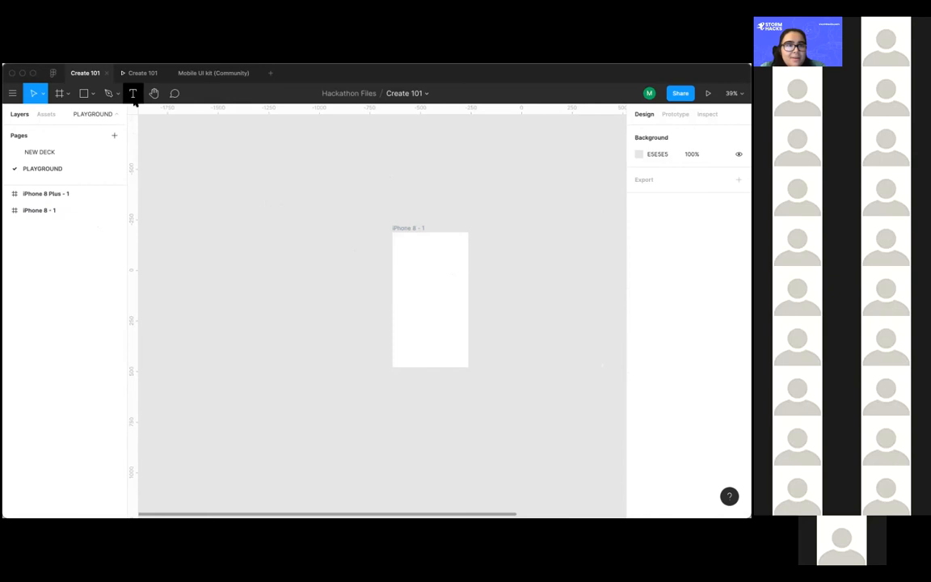
Step: Create a text box about 681 × 1016 to the left of the iPhone 8 frame, reading "food delivery"
{"action": "left_click", "coordinate": [133, 93]}
{"action": "left_click_drag", "start_coordinate": [235, 143], "coordinate": [374, 348]}
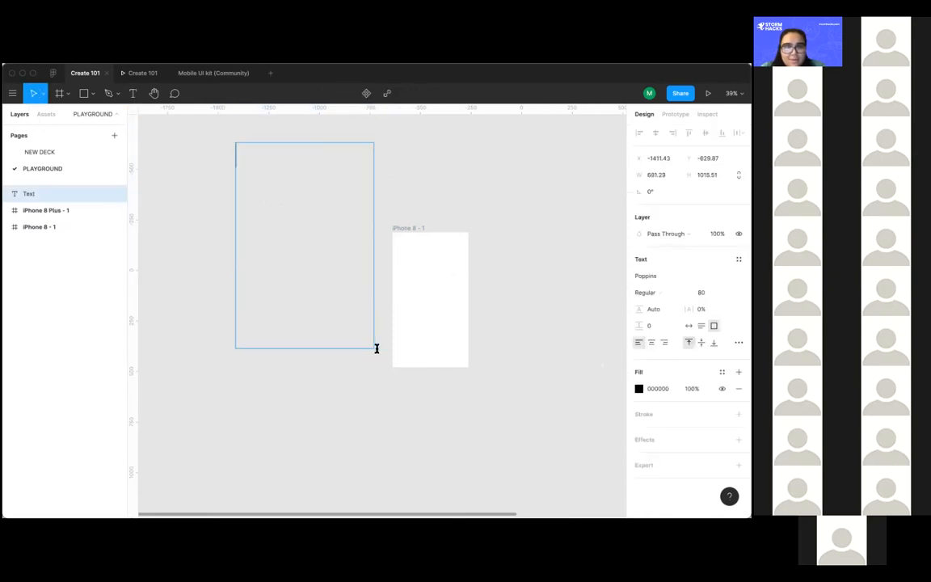
{"action": "type", "text": "food delivery"}
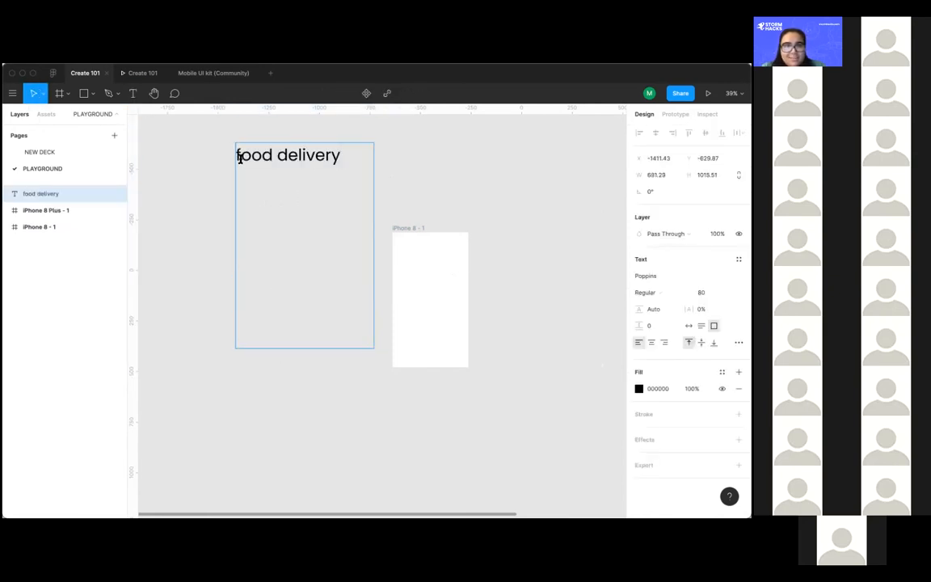
Step: Expand the note's text to read "login screen for a food delivery app"
{"action": "type", "text": "I"}
{"action": "key", "text": "BackSpace"}
{"action": "key", "text": "Left"}
{"action": "type", "text": "Iogin screen for "}
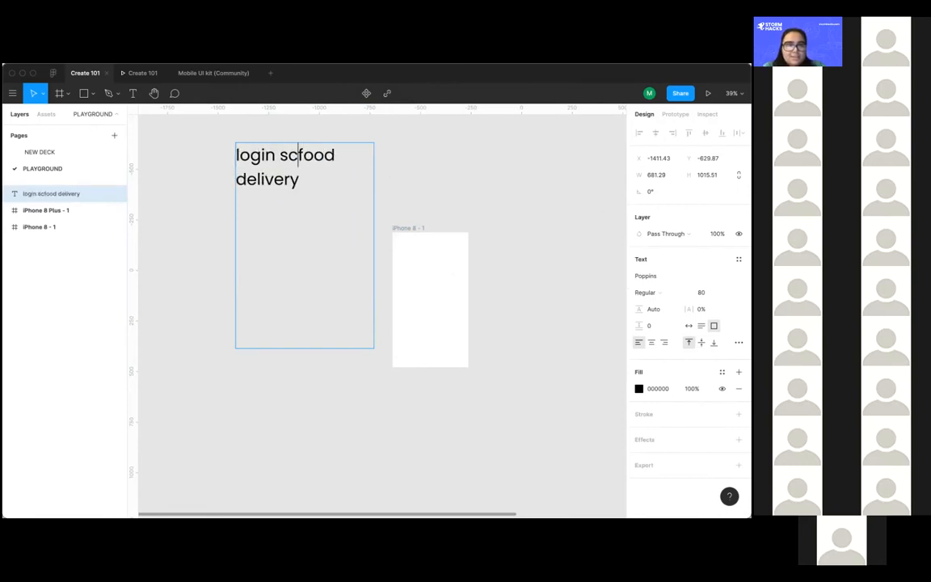
{"action": "type", "text": "a"}
{"action": "key", "text": "End"}
{"action": "type", "text": "appl"}
{"action": "key", "text": "BackSpace"}
{"action": "type", "text": ":"}
{"action": "key", "text": "BackSpace"}
{"action": "key", "text": "Return"}
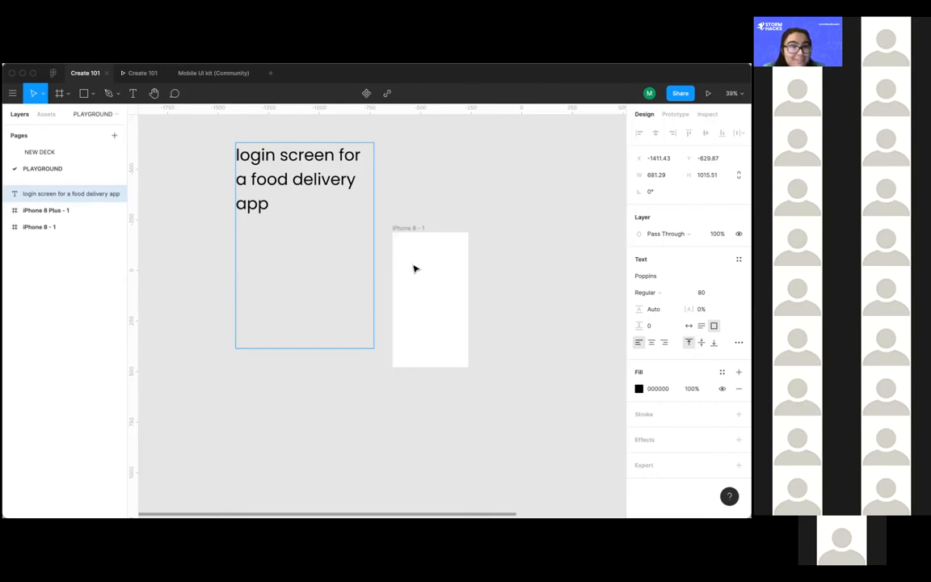
{"action": "key", "text": "Escape"}
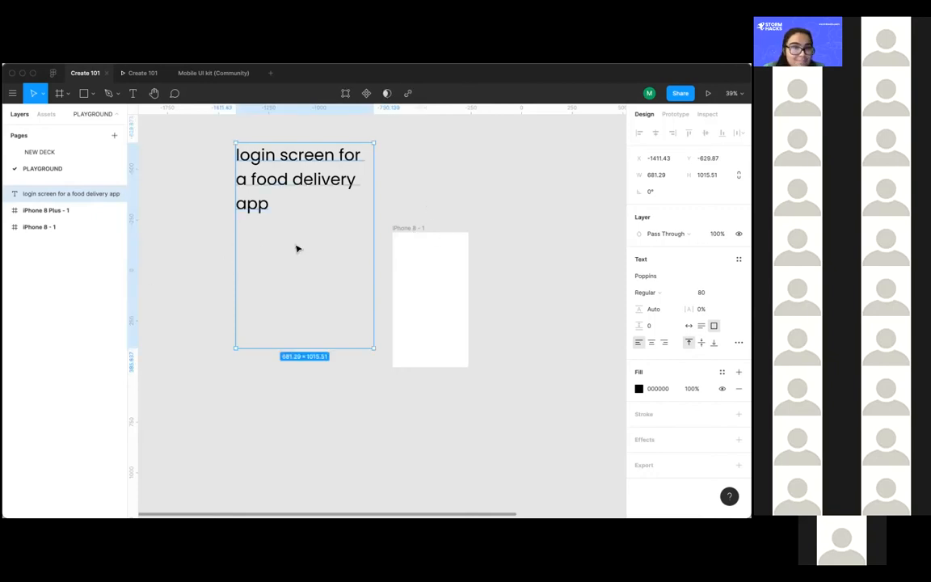
Step: Add the list item "- email" to the note, one blank line below the heading text
{"action": "double_click", "coordinate": [265, 235]}
{"action": "key", "text": "Return"}
{"action": "type", "text": "-"}
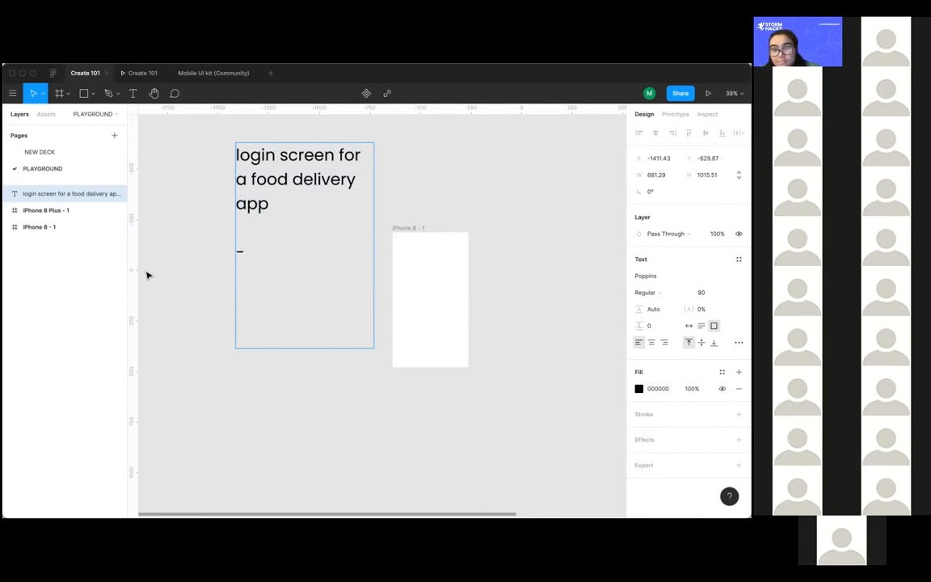
{"action": "type", "text": "em"}
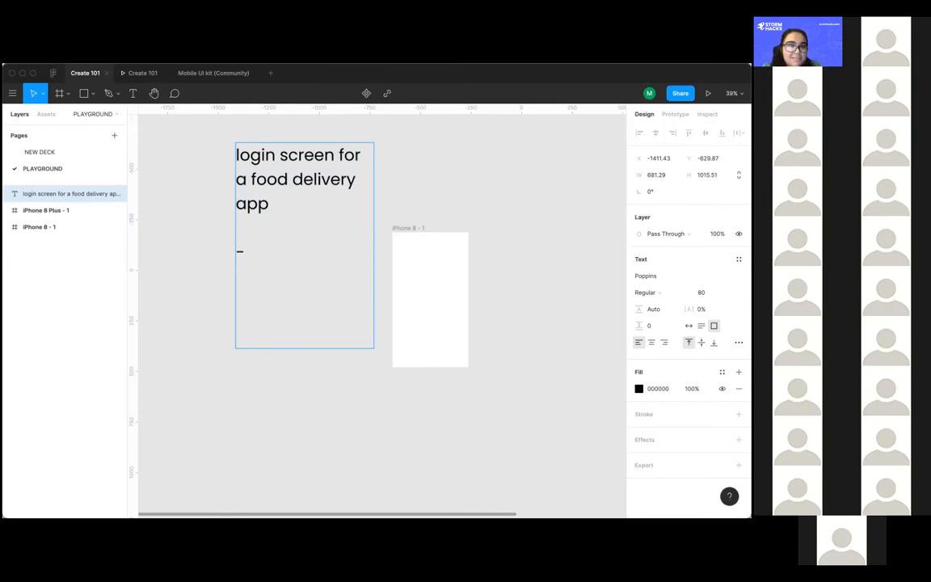
{"action": "type", "text": "ail"}
Step: Add the list item "-password" on the line below the email item in the note
{"action": "key", "text": "Return"}
{"action": "type", "text": "pa"}
{"action": "key", "text": "BackSpace"}
{"action": "key", "text": "BackSpace"}
{"action": "type", "text": "-a"}
{"action": "key", "text": "BackSpace"}
{"action": "key", "text": "BackSpace"}
{"action": "type", "text": "pa"}
{"action": "key", "text": "BackSpace"}
{"action": "key", "text": "BackSpace"}
{"action": "type", "text": "-password"}
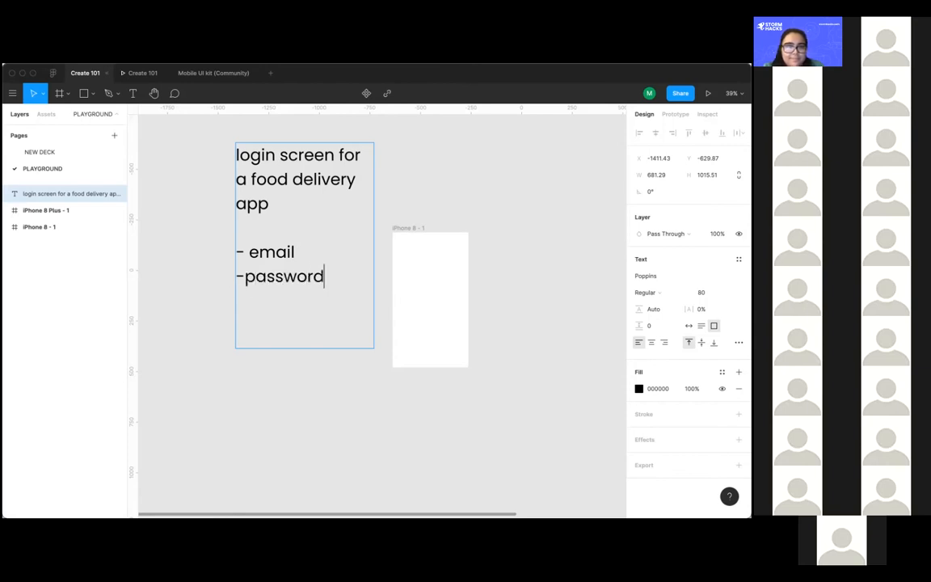
{"action": "key", "text": "Return"}
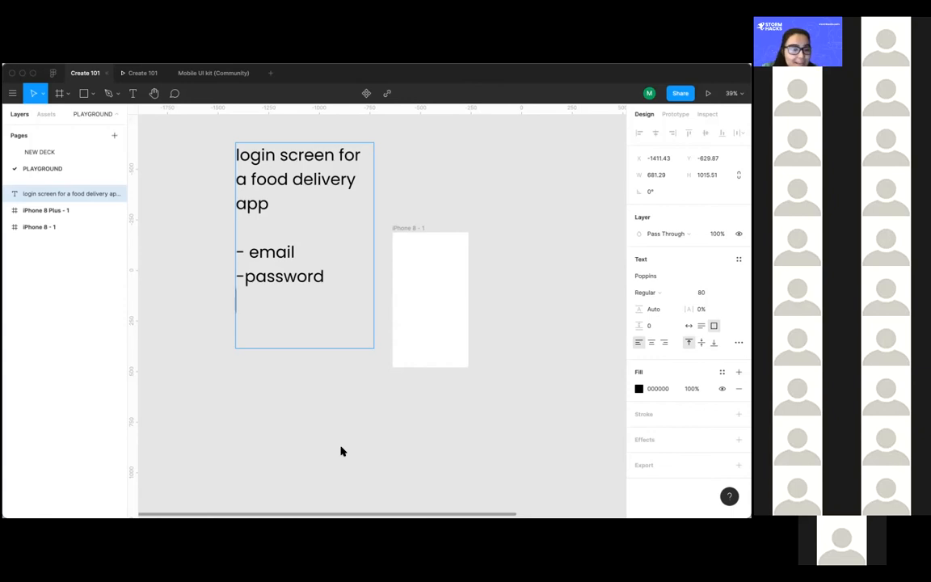
Step: Shorten the note's text box to a height of about 756 and lower it beside the iPhone 8 frame
{"action": "key", "text": "Escape"}
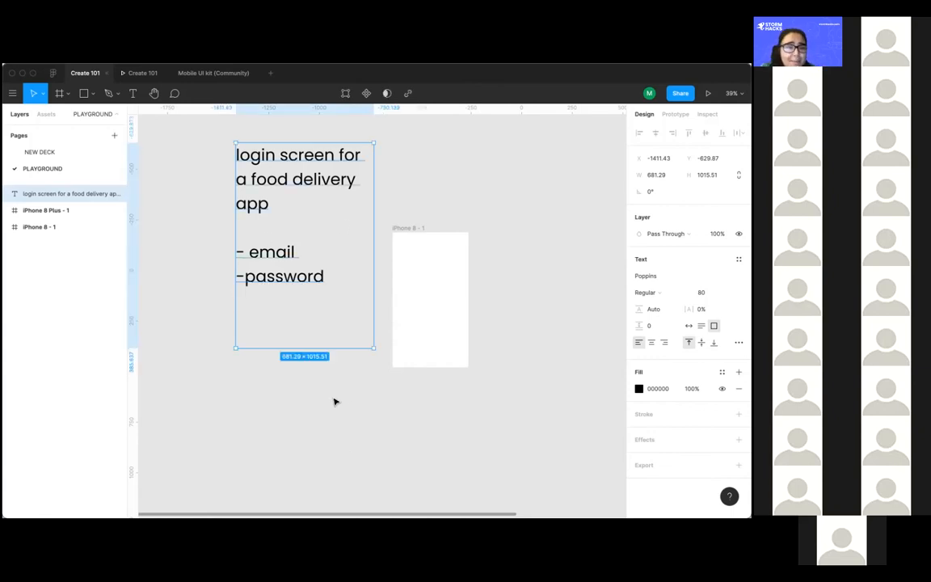
{"action": "left_click_drag", "start_coordinate": [321, 345], "coordinate": [287, 363]}
{"action": "left_click", "coordinate": [490, 387]}
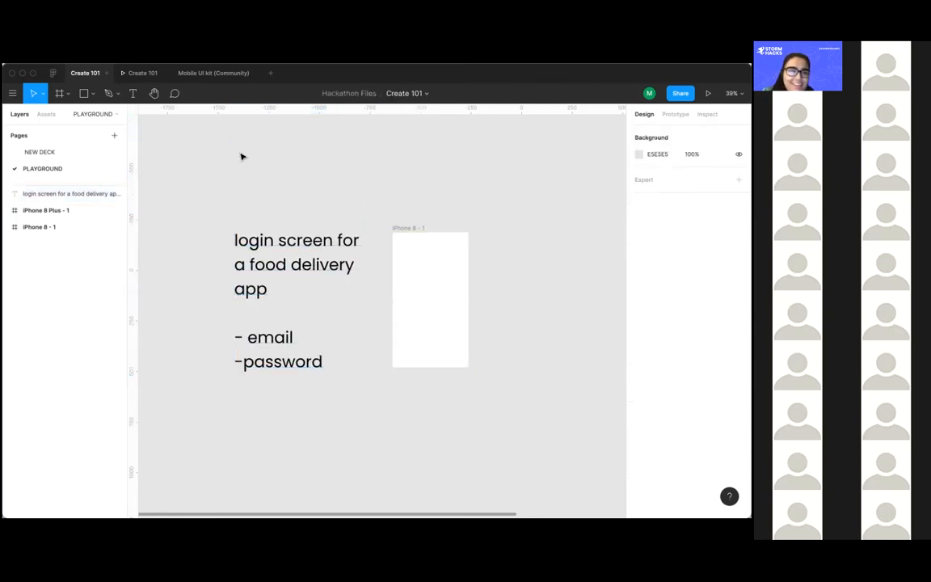
Step: Add the list item "- background with food" on a new line below the password item in the note
{"action": "left_click", "coordinate": [338, 370]}
{"action": "double_click", "coordinate": [328, 362]}
{"action": "left_click", "coordinate": [327, 361]}
{"action": "key", "text": "Return"}
{"action": "type", "text": "- back"}
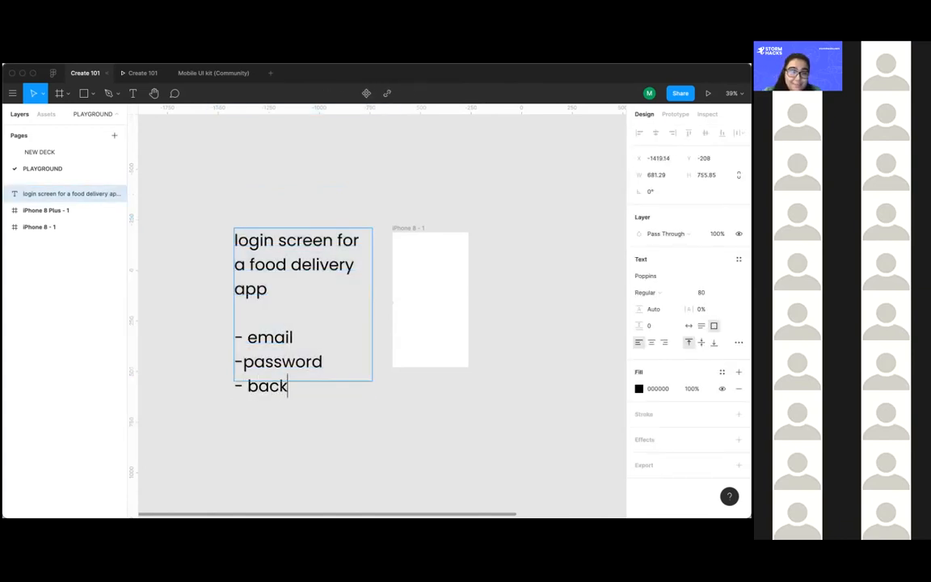
{"action": "type", "text": "ground with food"}
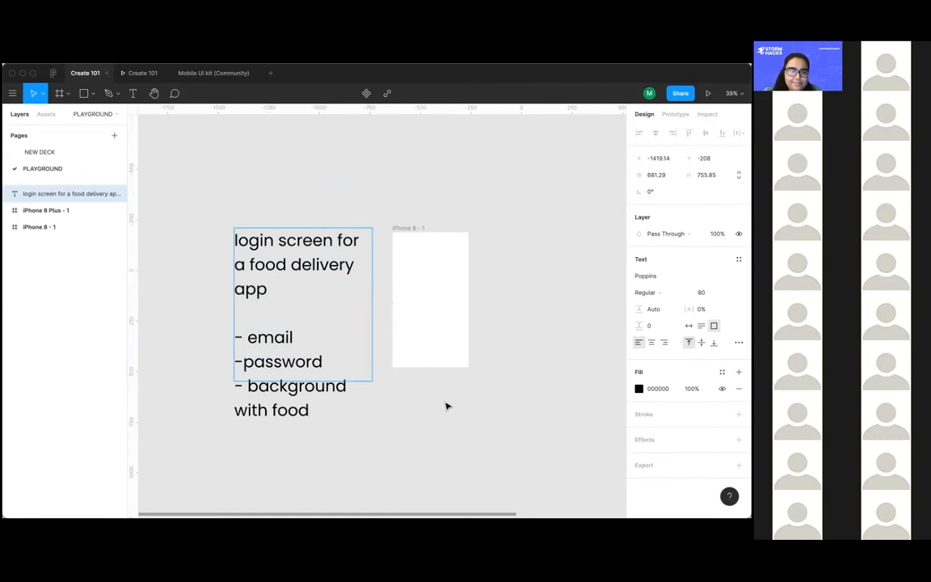
{"action": "left_click", "coordinate": [446, 406]}
Step: Raise and lengthen the note's text box to a height of about 1263, and start a new list item with "-"
{"action": "left_click_drag", "start_coordinate": [301, 413], "coordinate": [297, 375]}
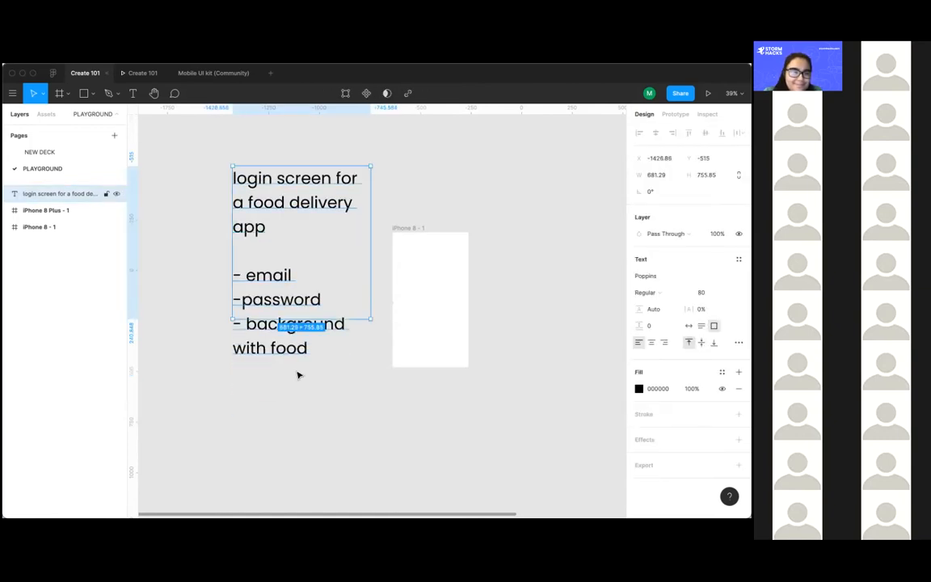
{"action": "left_click_drag", "start_coordinate": [300, 320], "coordinate": [288, 408]}
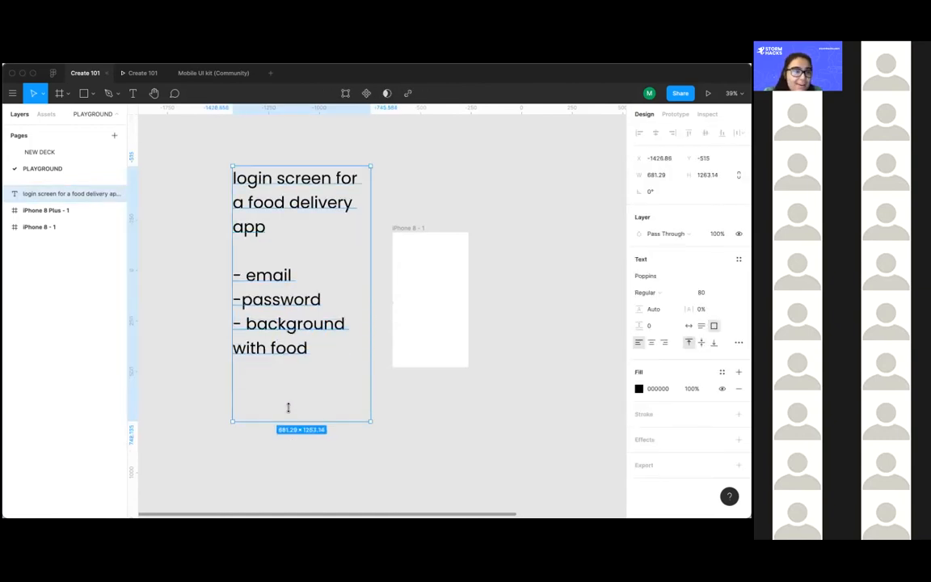
{"action": "double_click", "coordinate": [274, 339]}
{"action": "left_click", "coordinate": [332, 348]}
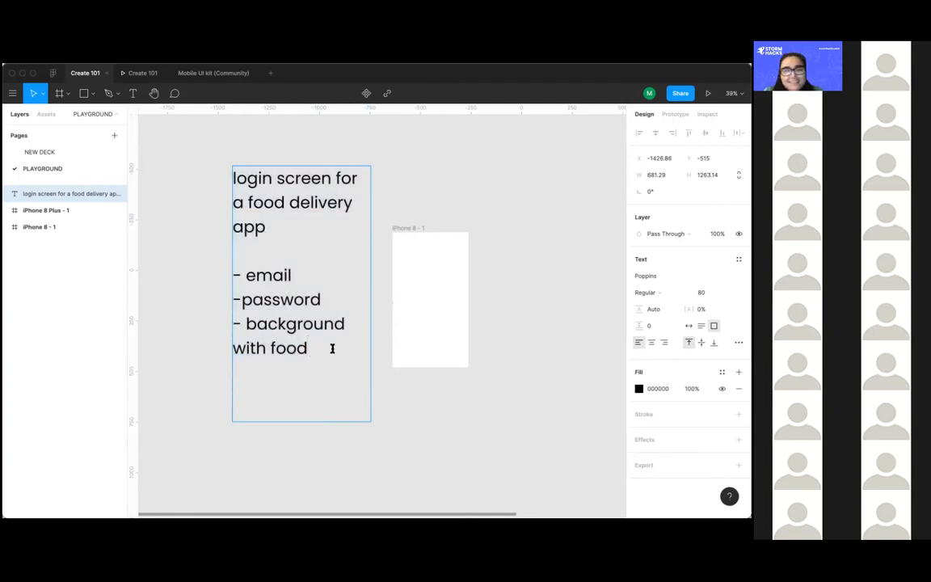
{"action": "type", "text": "-"}
{"action": "key", "text": "Escape"}
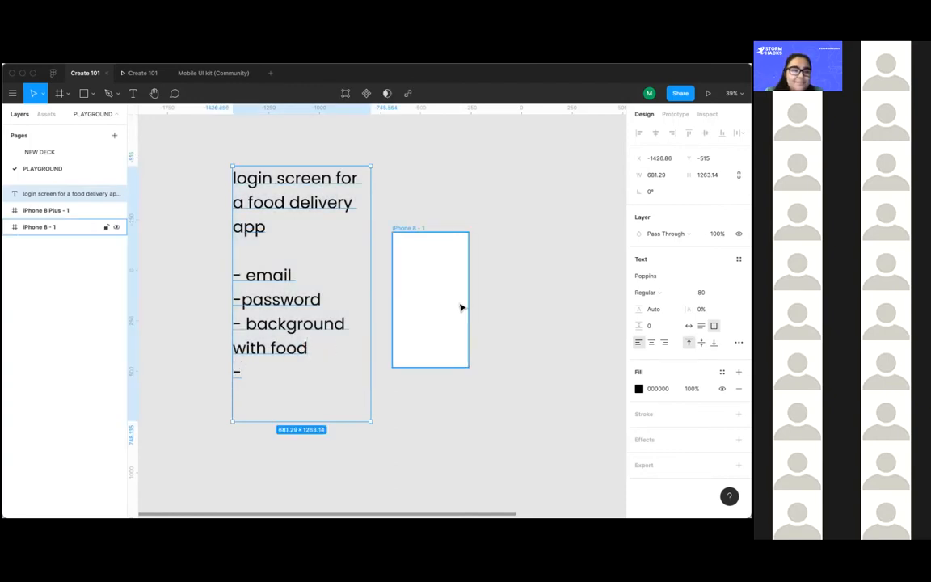
Step: Nudge the iPhone 8 frame slightly upward and move the note farther away from it, to X about -1622
{"action": "left_click", "coordinate": [457, 306]}
{"action": "left_click", "coordinate": [478, 221]}
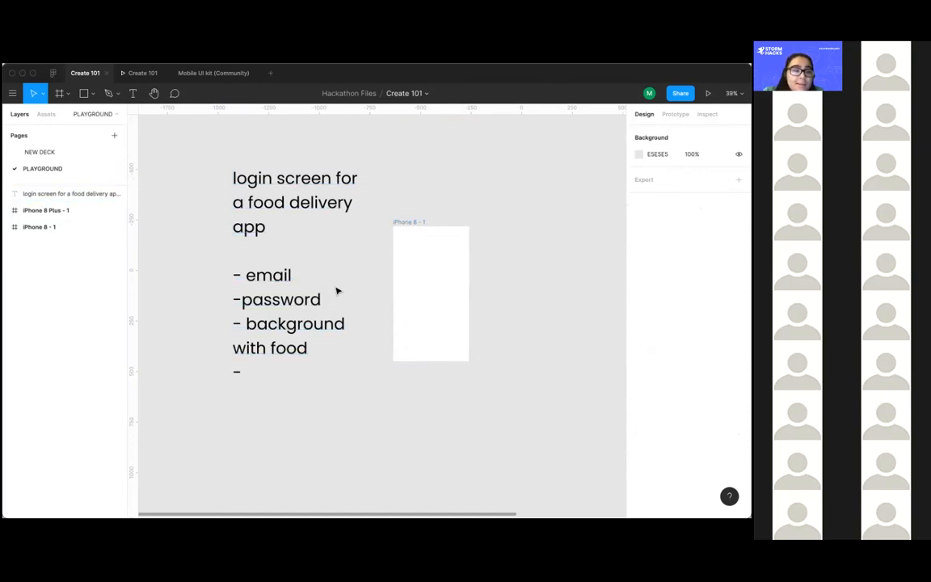
{"action": "left_click", "coordinate": [250, 327]}
{"action": "scroll", "coordinate": [283, 205], "scroll_direction": "left", "scroll_amount": 3}
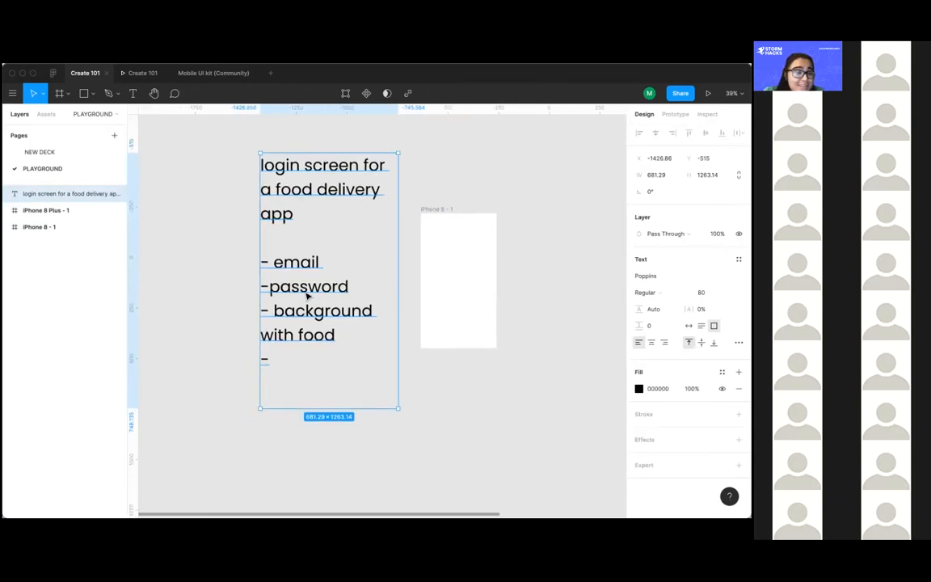
{"action": "scroll", "coordinate": [282, 205], "scroll_direction": "up", "scroll_amount": 3}
{"action": "scroll", "coordinate": [283, 205], "scroll_direction": "down", "scroll_amount": 5}
{"action": "left_click_drag", "start_coordinate": [300, 283], "coordinate": [272, 283]}
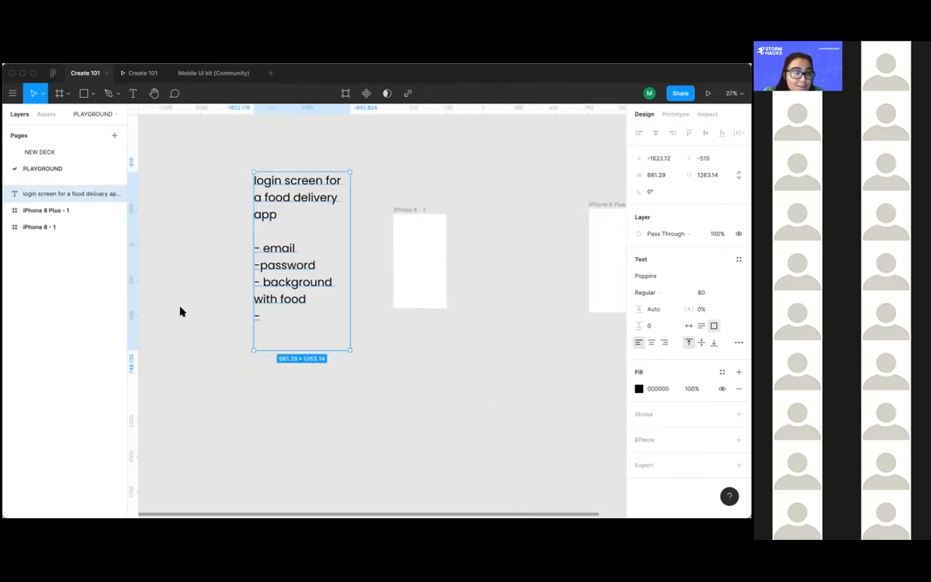
Step: Complete the note's last list item so that it reads "- logo"
{"action": "double_click", "coordinate": [261, 319]}
{"action": "type", "text": "logo"}
{"action": "key", "text": "Escape"}
{"action": "left_click", "coordinate": [402, 333]}
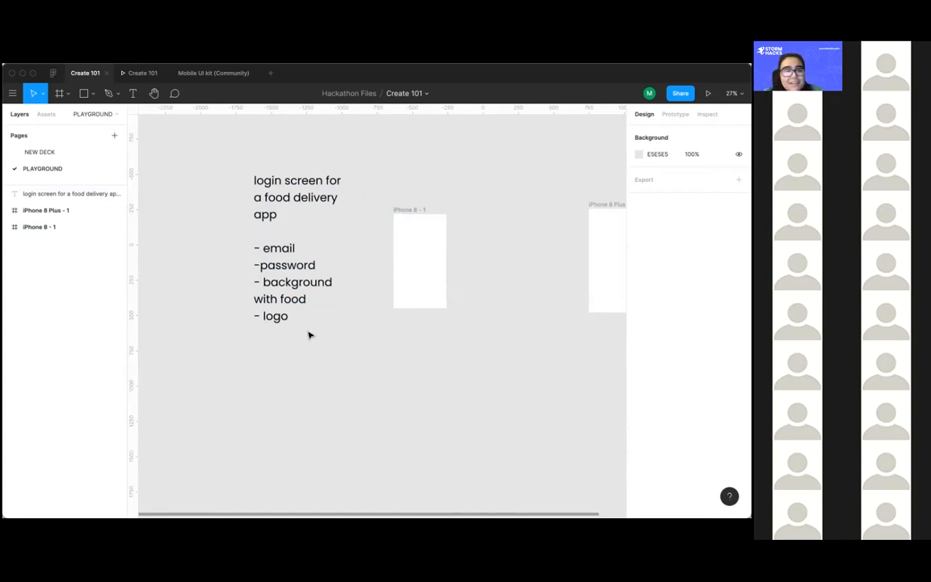
Step: Go through the note's email, password and background items, highlighting each one in turn
{"action": "double_click", "coordinate": [284, 266]}
{"action": "left_click", "coordinate": [269, 249]}
{"action": "double_click", "coordinate": [267, 249]}
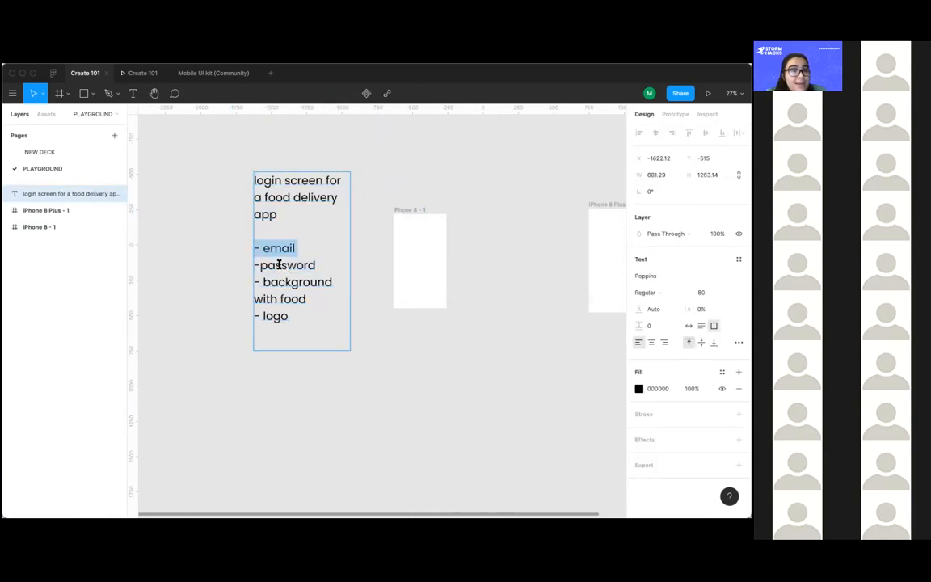
{"action": "triple_click", "coordinate": [280, 265]}
{"action": "double_click", "coordinate": [280, 265]}
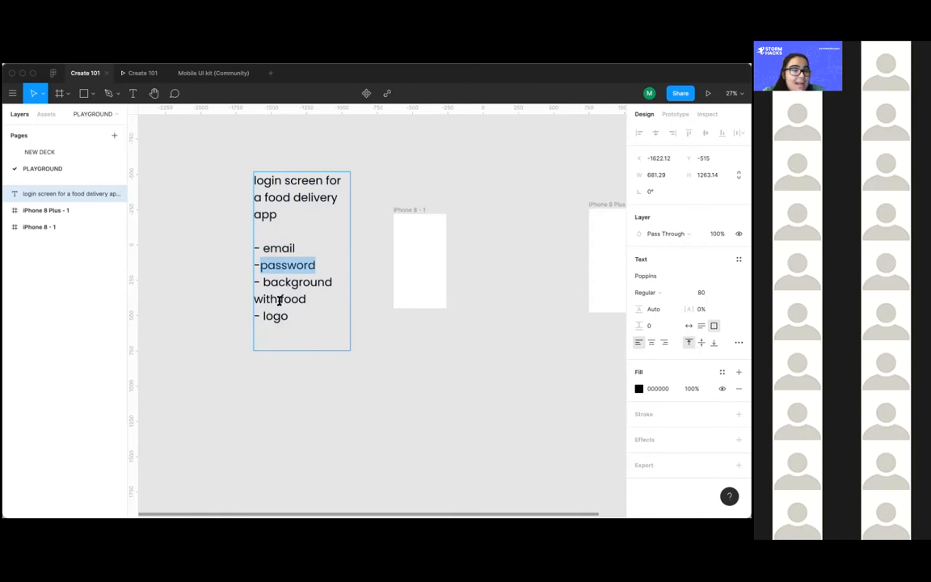
{"action": "double_click", "coordinate": [297, 281]}
{"action": "left_click", "coordinate": [339, 324]}
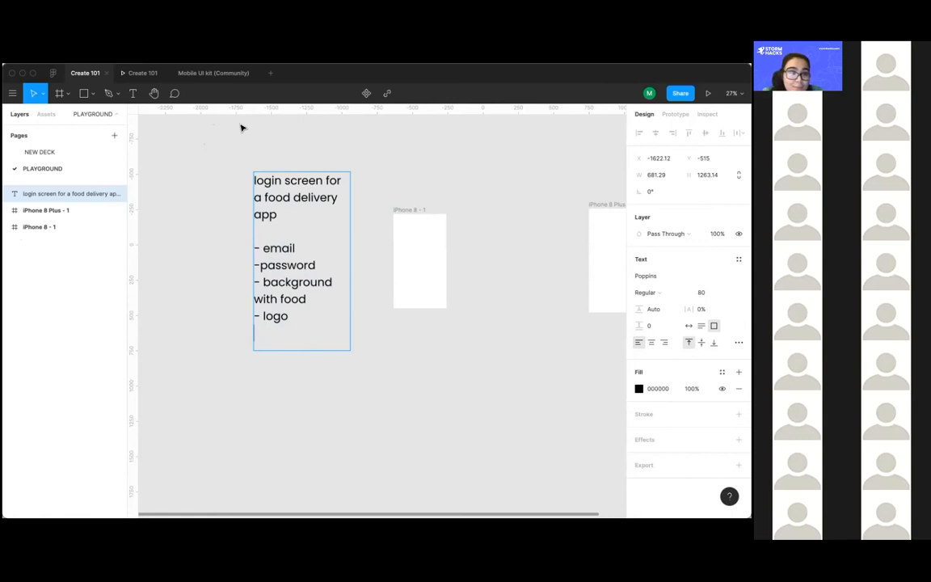
Step: Switch to the Mobile UI kit (Community) file and examine its Sign Up and Log In screens
{"action": "left_click", "coordinate": [214, 74]}
{"action": "scroll", "coordinate": [348, 237], "scroll_direction": "up", "scroll_amount": 3}
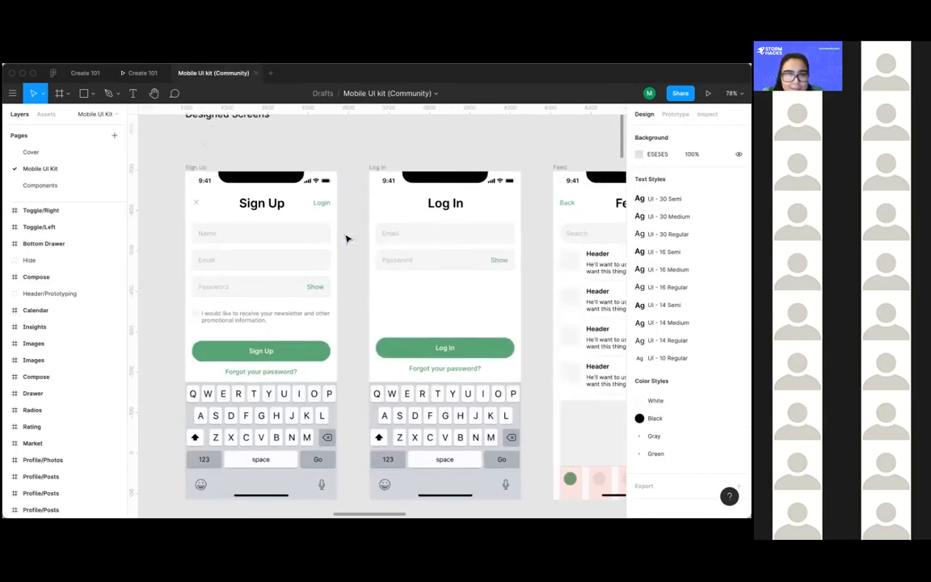
{"action": "scroll", "coordinate": [346, 237], "scroll_direction": "down", "scroll_amount": 5}
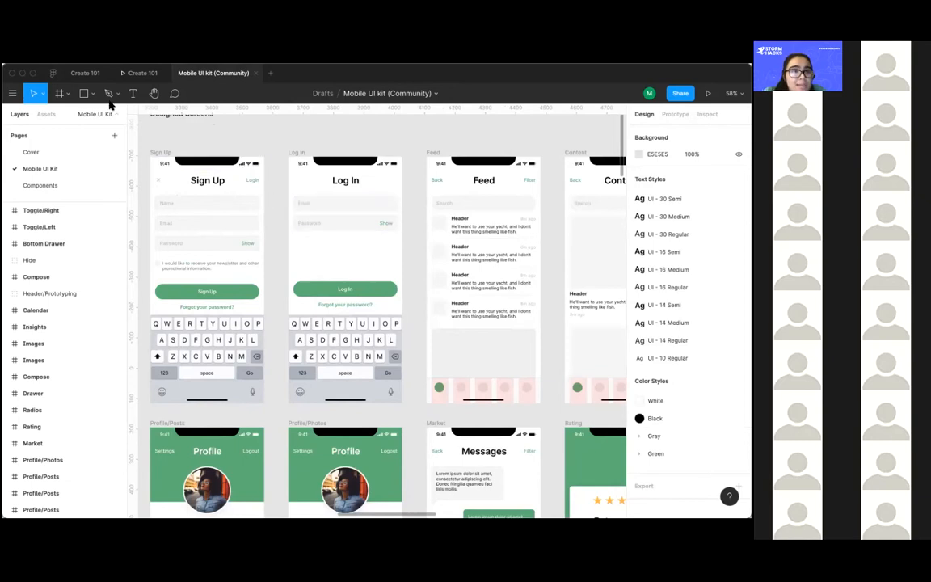
Step: Return to the Community search results for "Mobile UI Kit" and look through the listed files
{"action": "left_click", "coordinate": [53, 73]}
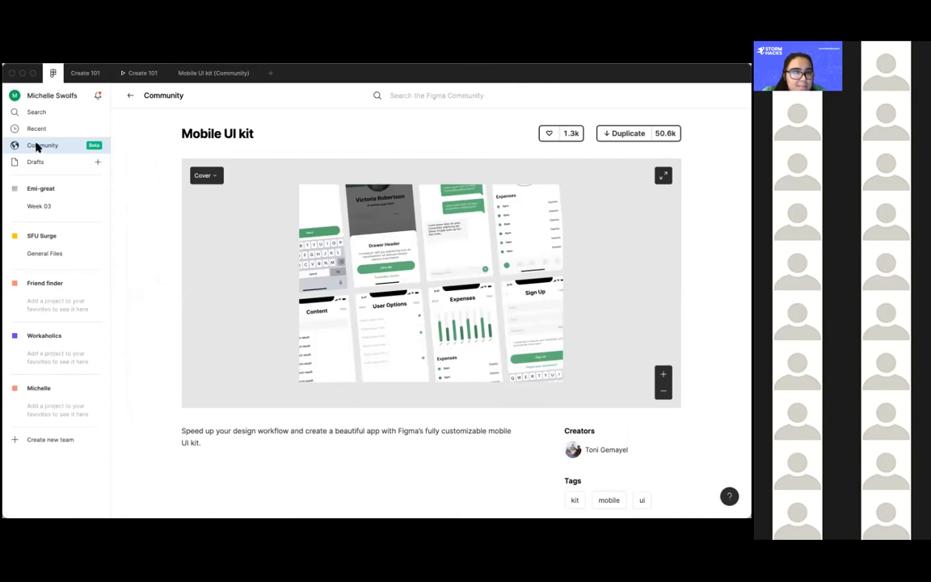
{"action": "left_click", "coordinate": [129, 96]}
{"action": "left_click", "coordinate": [172, 96]}
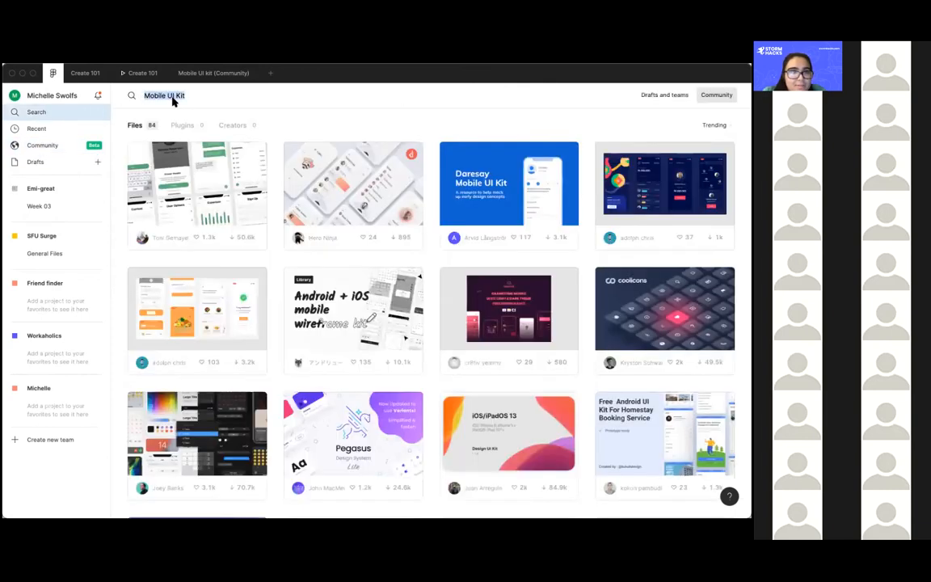
{"action": "scroll", "coordinate": [467, 319], "scroll_direction": "down", "scroll_amount": 1}
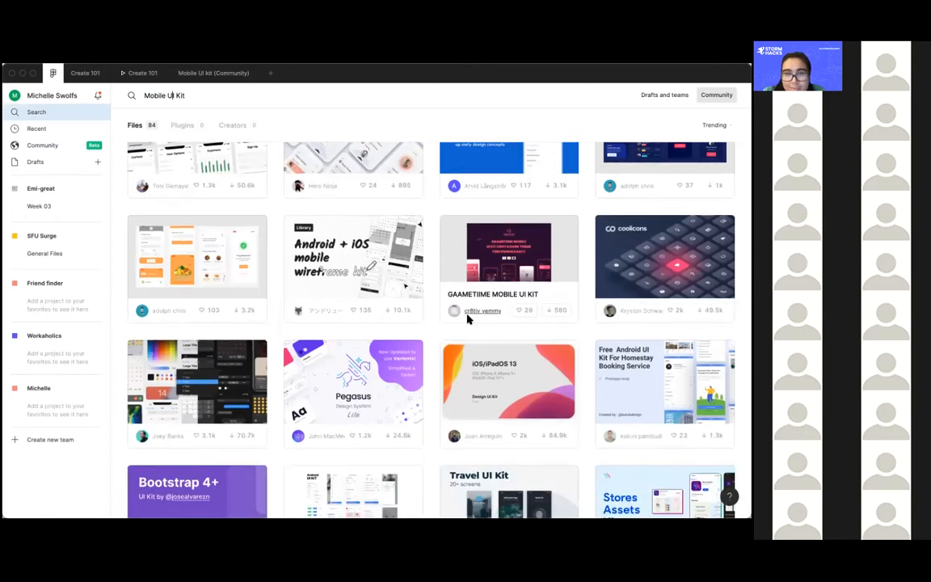
Step: Go back to the Mobile UI kit file and examine the Log In screen's input fields, button and forgotten-password link
{"action": "left_click", "coordinate": [214, 71]}
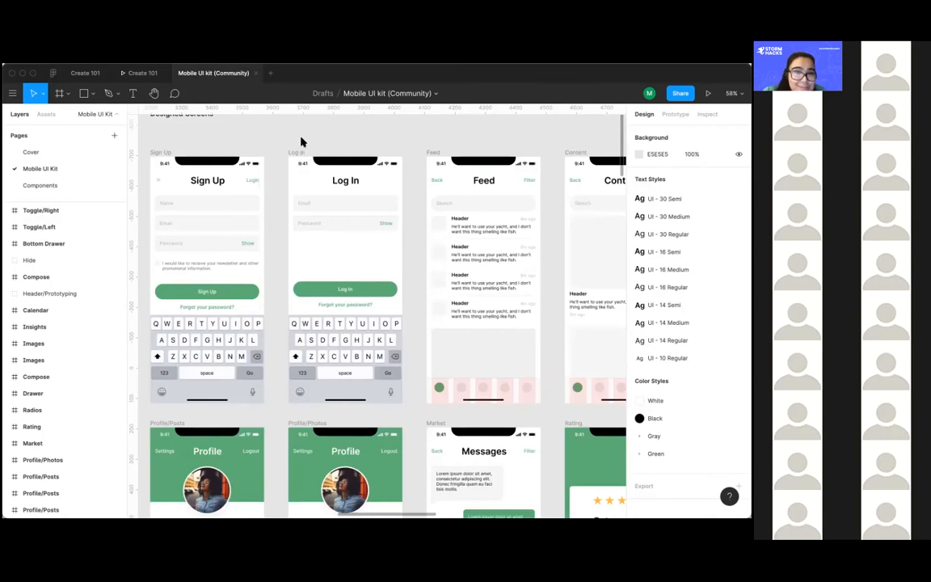
{"action": "scroll", "coordinate": [343, 215], "scroll_direction": "left", "scroll_amount": 2}
{"action": "scroll", "coordinate": [343, 215], "scroll_direction": "up", "scroll_amount": 1}
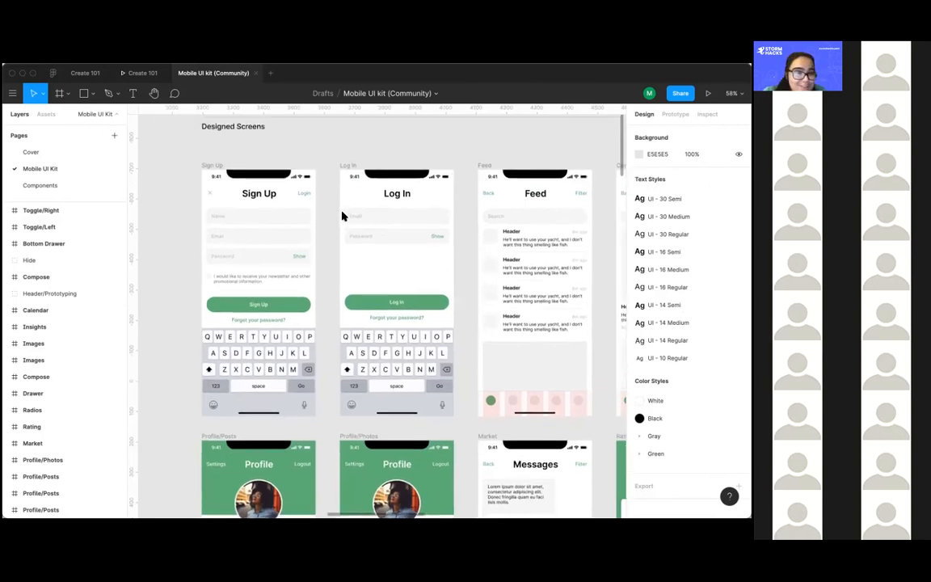
{"action": "left_click_drag", "start_coordinate": [470, 328], "coordinate": [357, 218]}
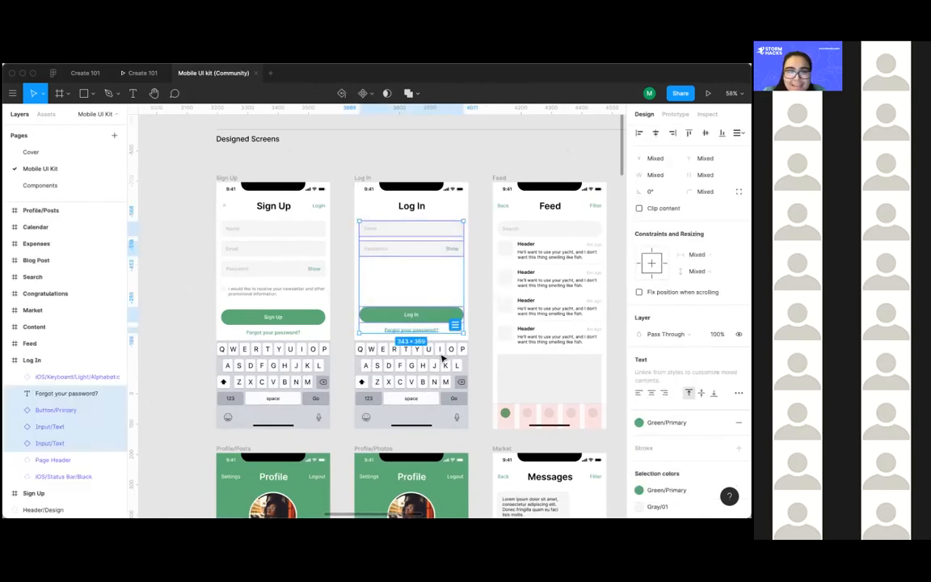
{"action": "scroll", "coordinate": [451, 323], "scroll_direction": "right", "scroll_amount": 1}
{"action": "scroll", "coordinate": [451, 323], "scroll_direction": "up", "scroll_amount": 2}
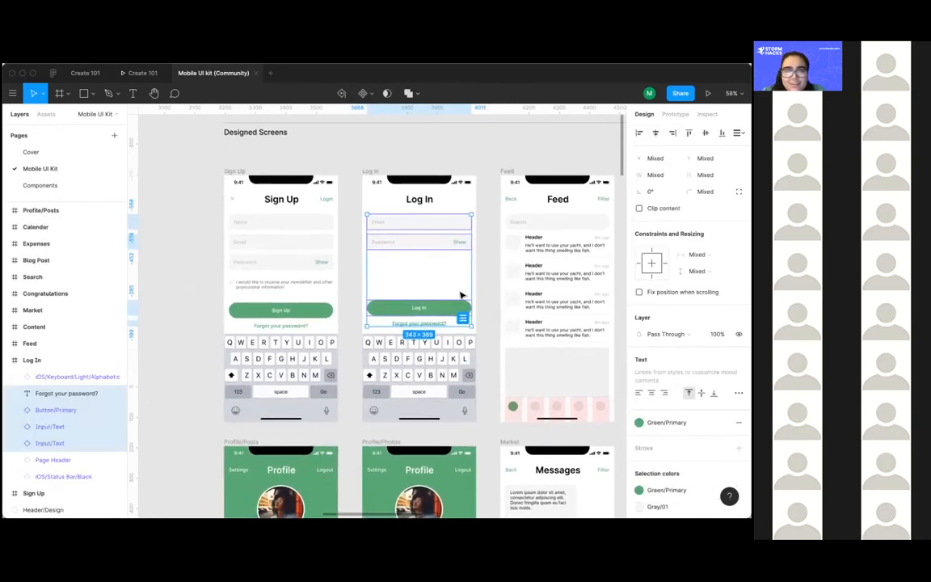
{"action": "scroll", "coordinate": [484, 304], "scroll_direction": "up", "scroll_amount": 3}
{"action": "scroll", "coordinate": [482, 303], "scroll_direction": "left", "scroll_amount": 1}
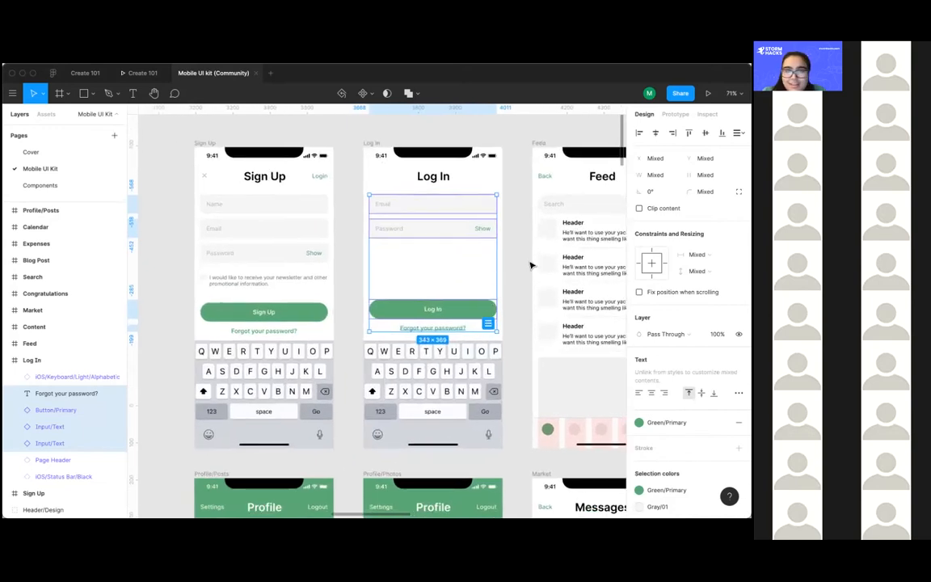
Step: Copy the email field, password field and Log In button from the Log In screen into the Create 101 file's PLAYGROUND page
{"action": "left_click", "coordinate": [444, 264]}
{"action": "left_click", "coordinate": [434, 208]}
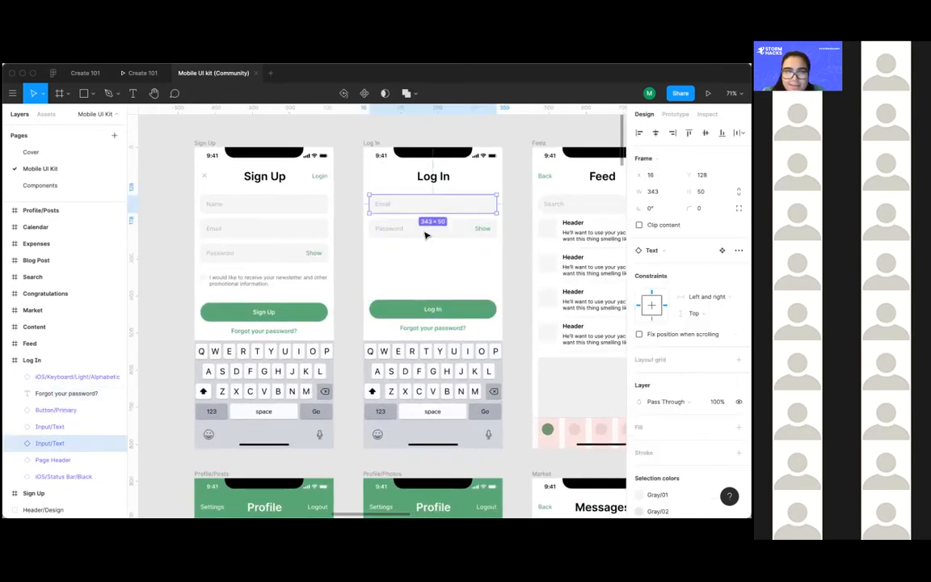
{"action": "left_click", "coordinate": [426, 230]}
{"action": "left_click", "coordinate": [424, 311]}
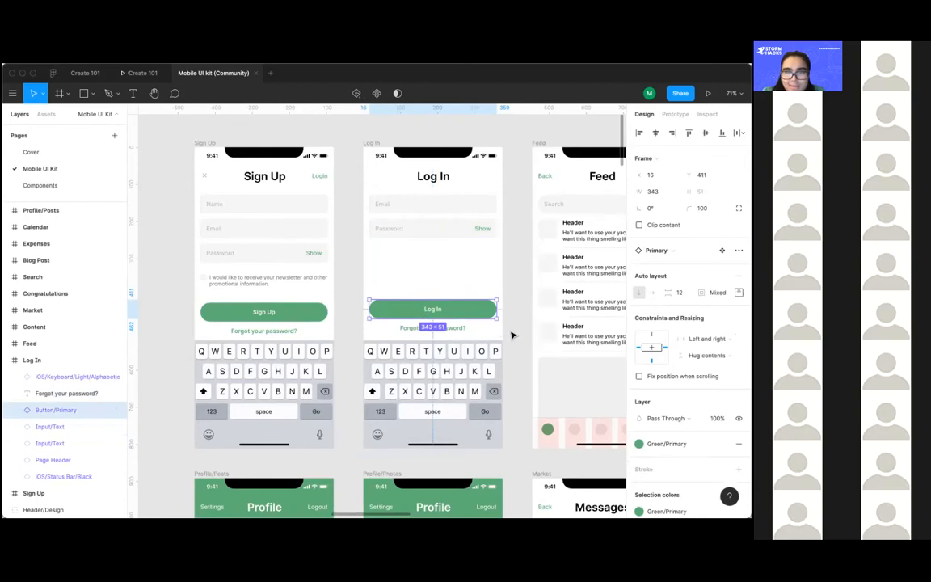
{"action": "left_click", "coordinate": [514, 324]}
{"action": "left_click_drag", "start_coordinate": [504, 321], "coordinate": [377, 195]}
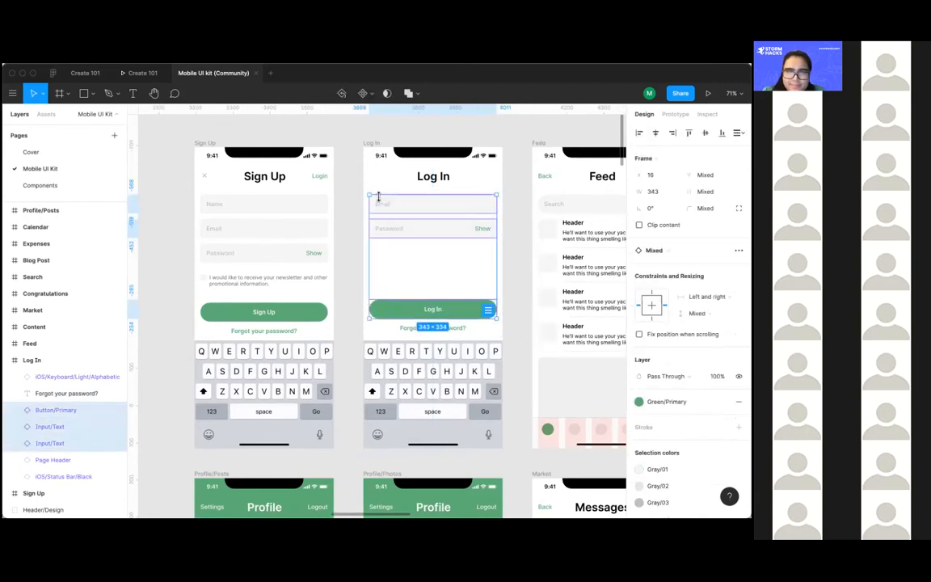
{"action": "left_click", "coordinate": [85, 72]}
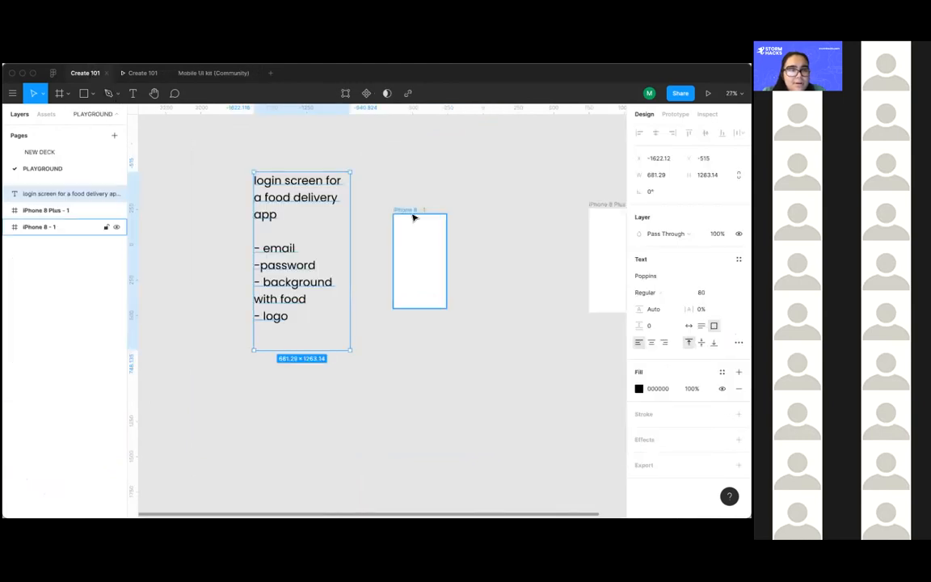
{"action": "scroll", "coordinate": [413, 214], "scroll_direction": "up", "scroll_amount": 4}
{"action": "scroll", "coordinate": [395, 297], "scroll_direction": "up", "scroll_amount": 3}
{"action": "key", "text": "super+v"}
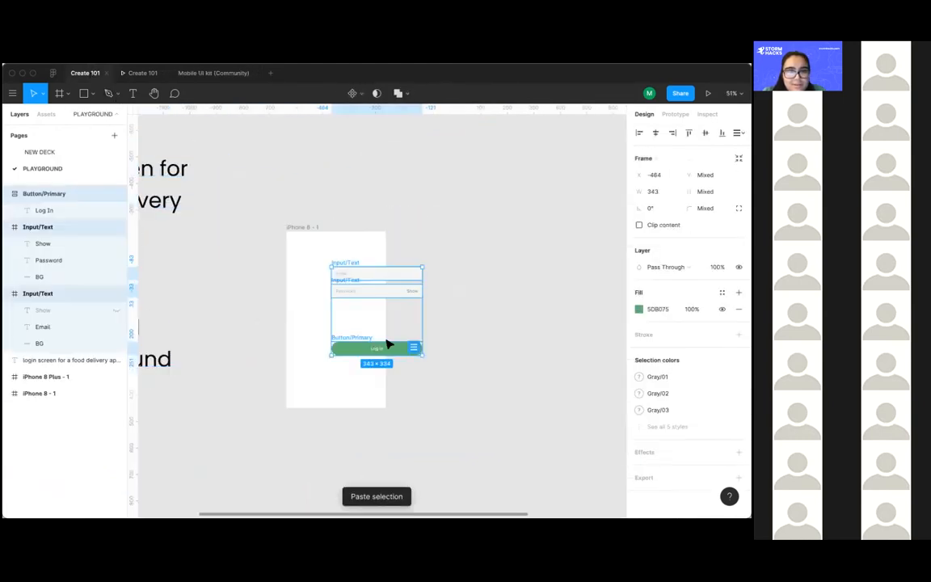
Step: Move the pasted elements off the iPhone 8 frame, then place the email field mid-frame with the password field just below it
{"action": "left_click_drag", "start_coordinate": [383, 350], "coordinate": [470, 351]}
{"action": "left_click", "coordinate": [406, 220]}
{"action": "left_click_drag", "start_coordinate": [430, 274], "coordinate": [316, 315]}
{"action": "left_click", "coordinate": [468, 306]}
{"action": "left_click_drag", "start_coordinate": [470, 301], "coordinate": [349, 332]}
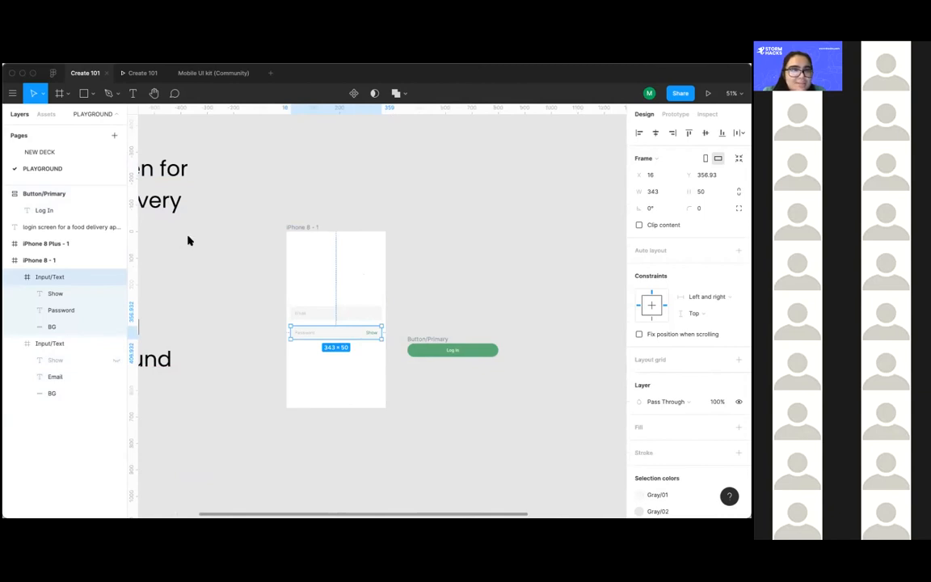
Step: View the account settings and the Mobile UI kit's Community page
{"action": "scroll", "coordinate": [187, 241], "scroll_direction": "left", "scroll_amount": 2}
{"action": "scroll", "coordinate": [187, 241], "scroll_direction": "up", "scroll_amount": 1}
{"action": "left_click", "coordinate": [52, 73]}
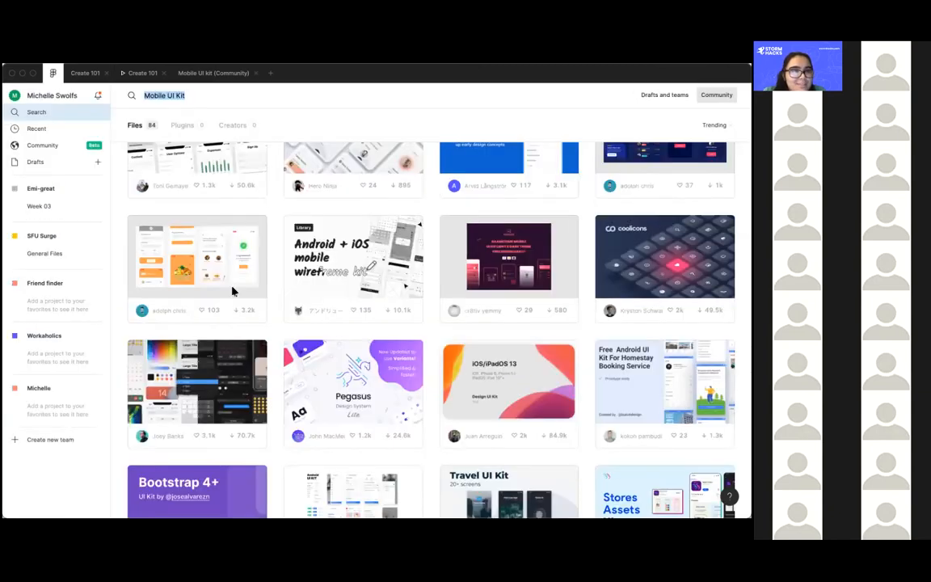
{"action": "left_click", "coordinate": [55, 98]}
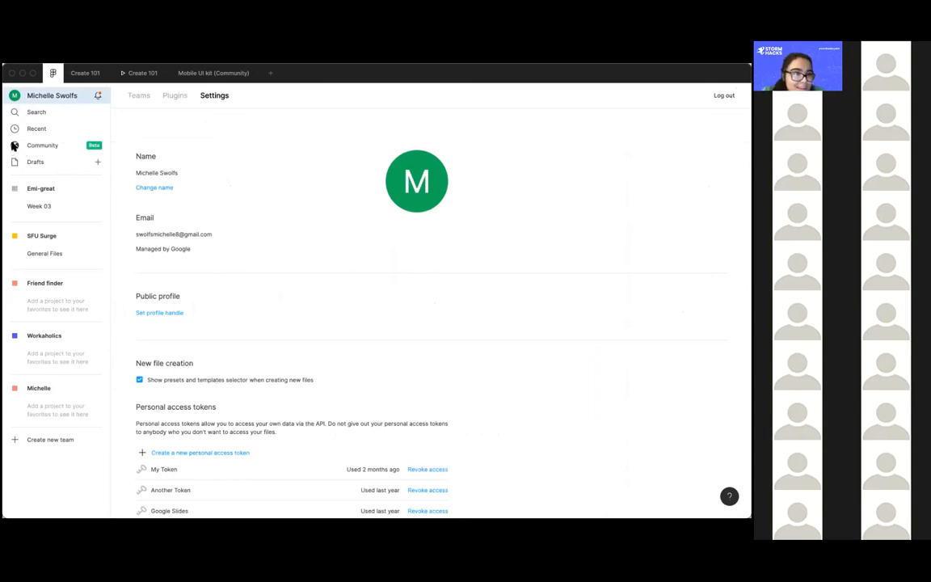
{"action": "left_click", "coordinate": [56, 148]}
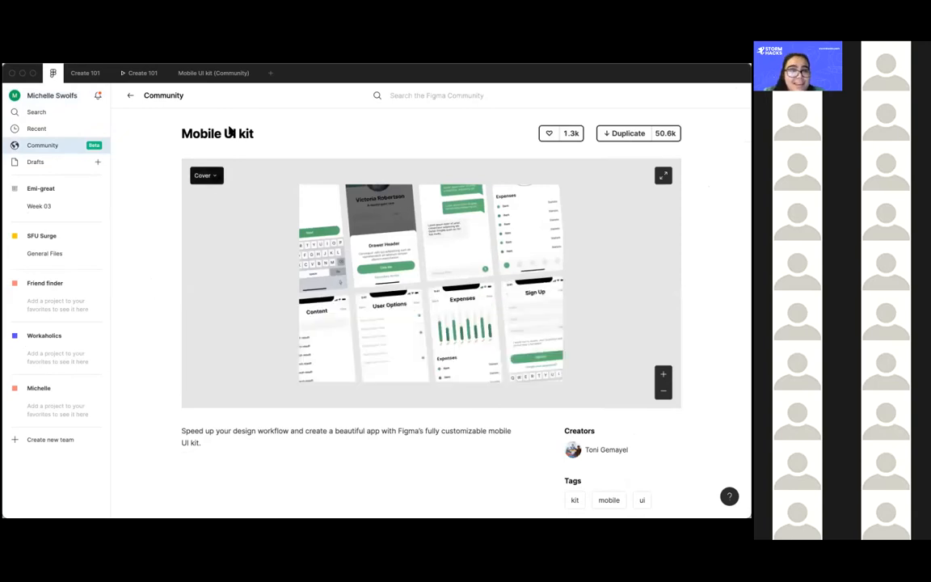
Step: Return to the Create 101 file and place the Log In button below the password field in the iPhone 8 frame
{"action": "left_click", "coordinate": [85, 73]}
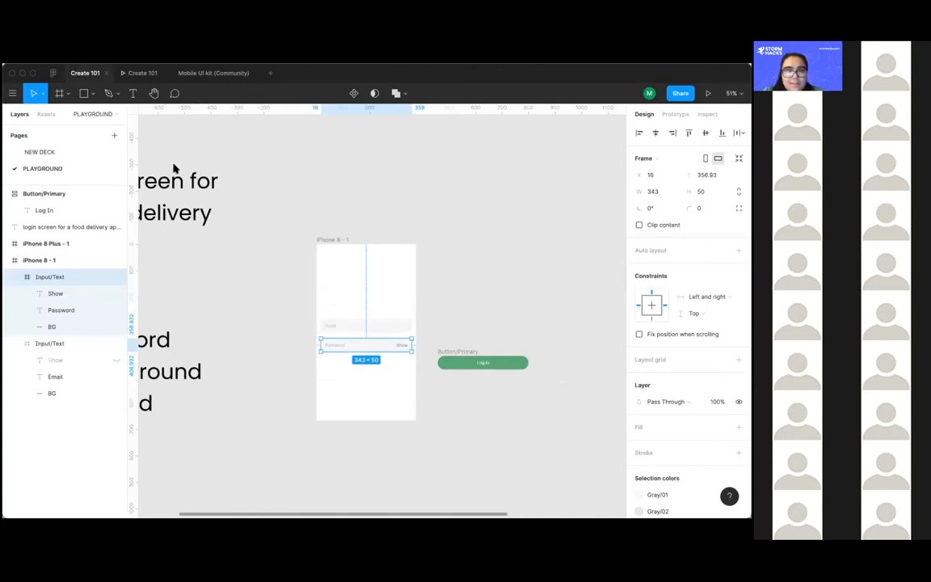
{"action": "left_click", "coordinate": [347, 206]}
{"action": "scroll", "coordinate": [346, 205], "scroll_direction": "down", "scroll_amount": 1}
{"action": "scroll", "coordinate": [409, 274], "scroll_direction": "up", "scroll_amount": 3}
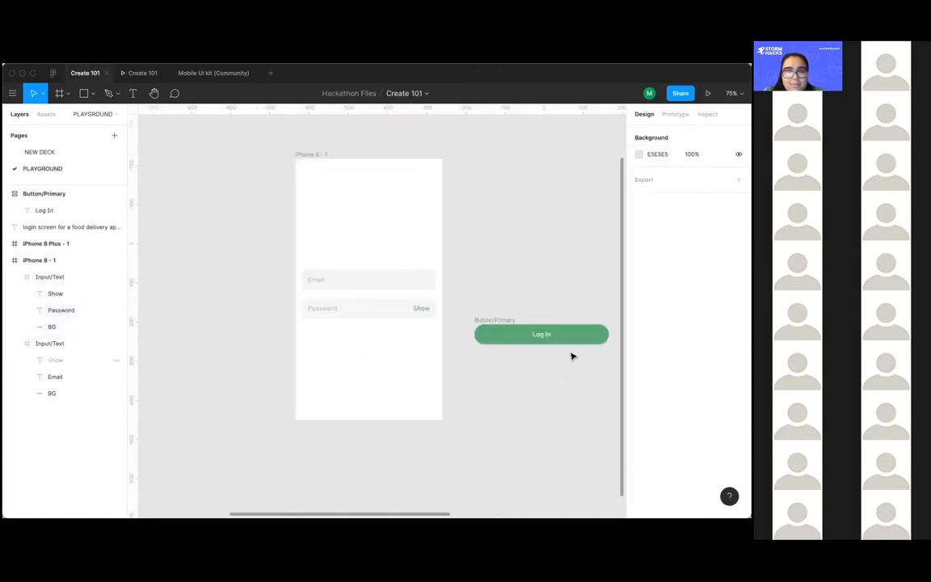
{"action": "left_click_drag", "start_coordinate": [507, 320], "coordinate": [337, 323]}
{"action": "left_click", "coordinate": [467, 377]}
{"action": "scroll", "coordinate": [462, 372], "scroll_direction": "left", "scroll_amount": 2}
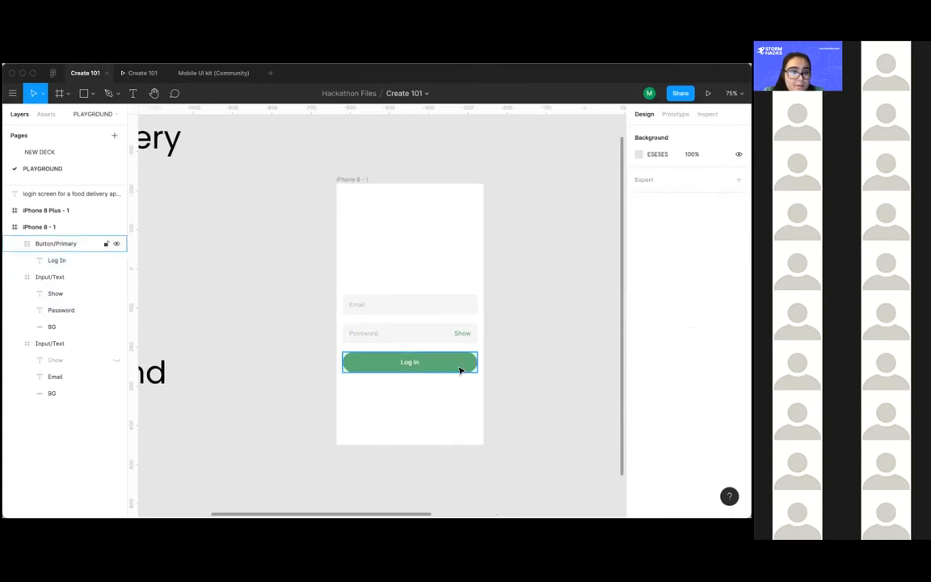
Step: Change the Log In button's fill in the iPhone 8 frame to turquoise 4ED5DE
{"action": "scroll", "coordinate": [459, 370], "scroll_direction": "left", "scroll_amount": 2}
{"action": "scroll", "coordinate": [459, 370], "scroll_direction": "down", "scroll_amount": 2}
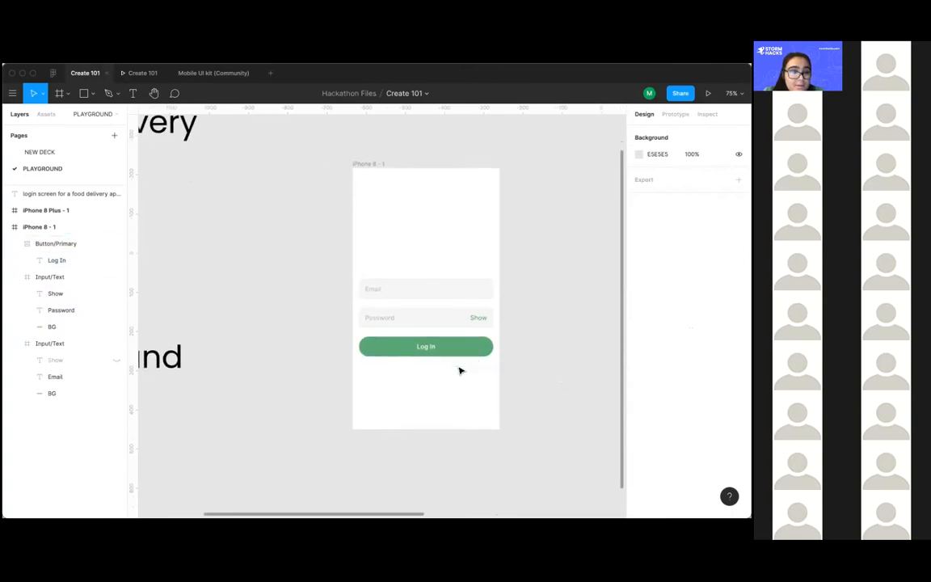
{"action": "scroll", "coordinate": [363, 336], "scroll_direction": "left", "scroll_amount": 2}
{"action": "scroll", "coordinate": [572, 394], "scroll_direction": "right", "scroll_amount": 3}
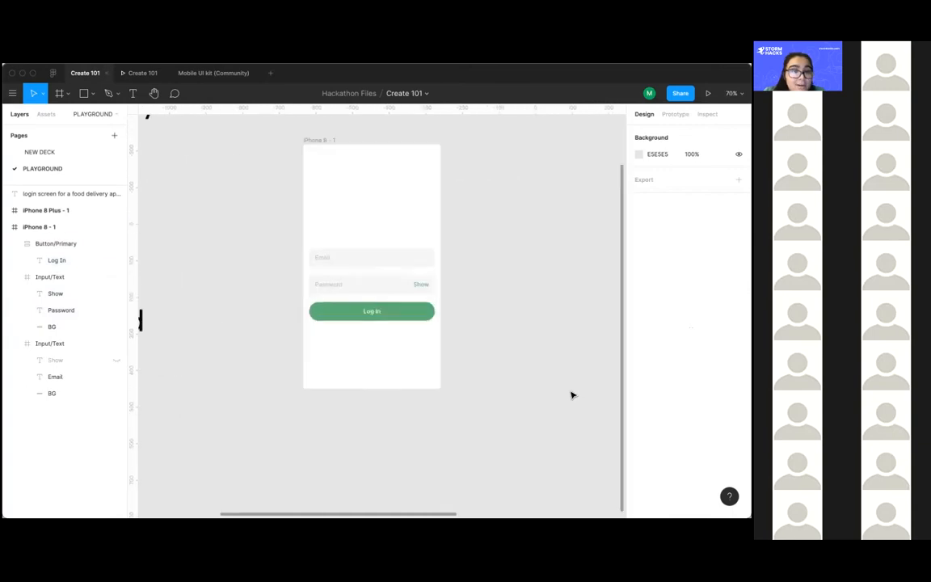
{"action": "scroll", "coordinate": [576, 387], "scroll_direction": "up", "scroll_amount": 3}
{"action": "scroll", "coordinate": [330, 246], "scroll_direction": "up", "scroll_amount": 1}
{"action": "scroll", "coordinate": [330, 247], "scroll_direction": "left", "scroll_amount": 1}
{"action": "left_click_drag", "start_coordinate": [572, 379], "coordinate": [412, 265]}
{"action": "scroll", "coordinate": [632, 356], "scroll_direction": "down", "scroll_amount": 1}
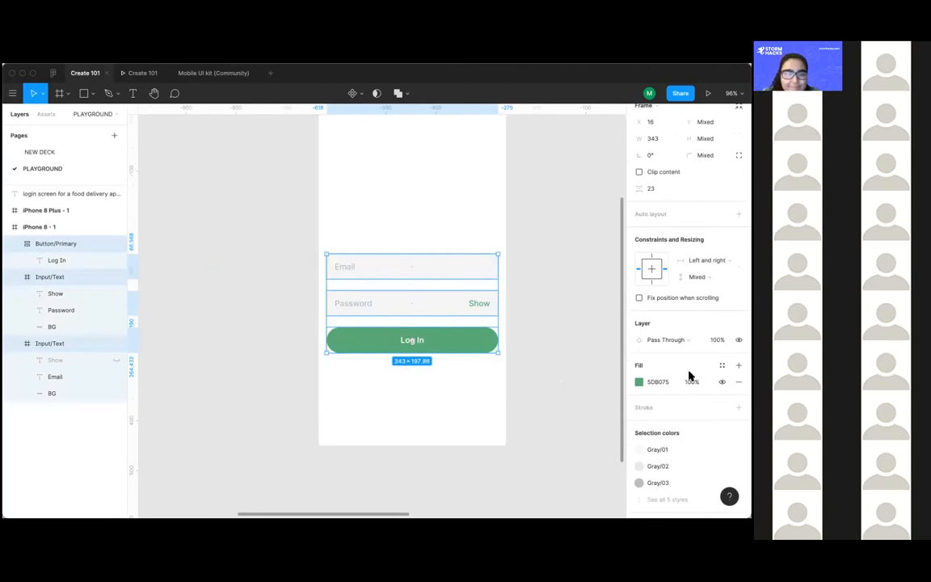
{"action": "scroll", "coordinate": [642, 337], "scroll_direction": "down", "scroll_amount": 2}
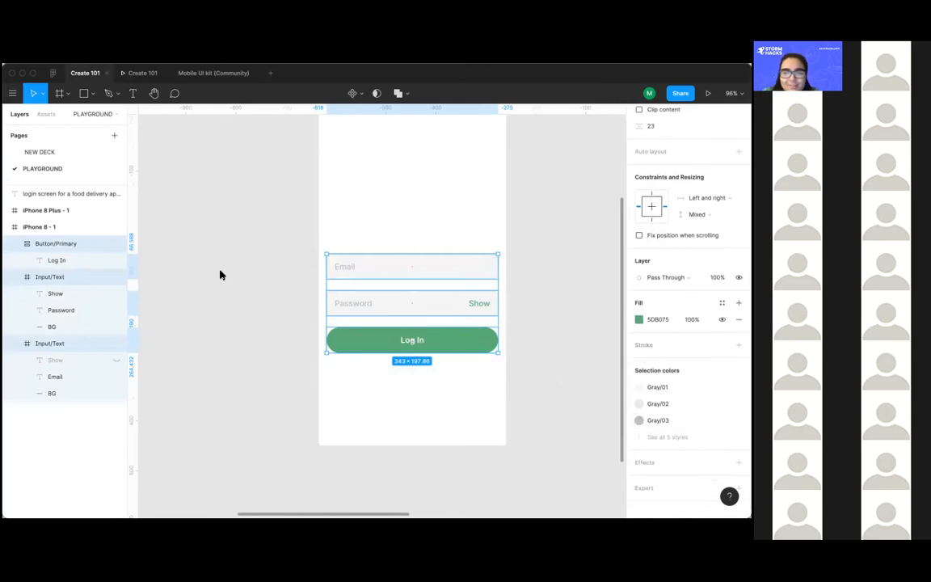
{"action": "left_click", "coordinate": [638, 319]}
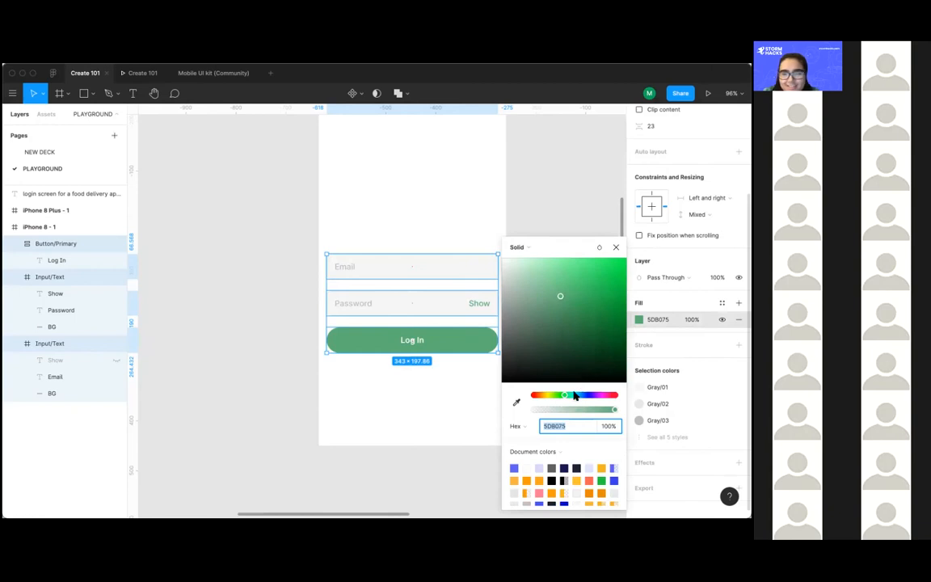
{"action": "left_click", "coordinate": [574, 394]}
{"action": "left_click_drag", "start_coordinate": [560, 296], "coordinate": [582, 277]}
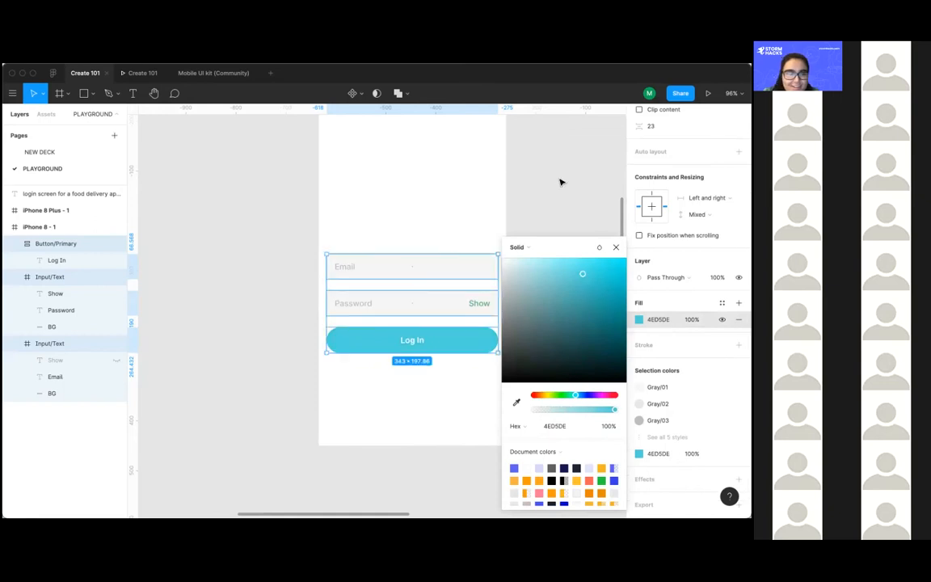
{"action": "left_click", "coordinate": [561, 182]}
Step: Recolour the Show text in the password field by sampling the Log In button's turquoise with the eyedropper
{"action": "double_click", "coordinate": [478, 303]}
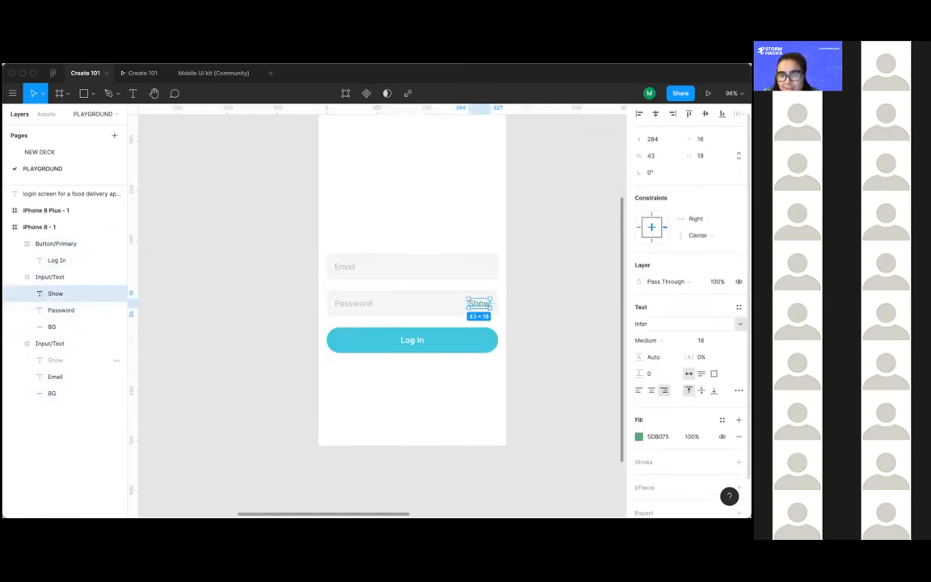
{"action": "scroll", "coordinate": [637, 404], "scroll_direction": "down", "scroll_amount": 1}
{"action": "left_click", "coordinate": [638, 403]}
{"action": "left_click", "coordinate": [516, 402]}
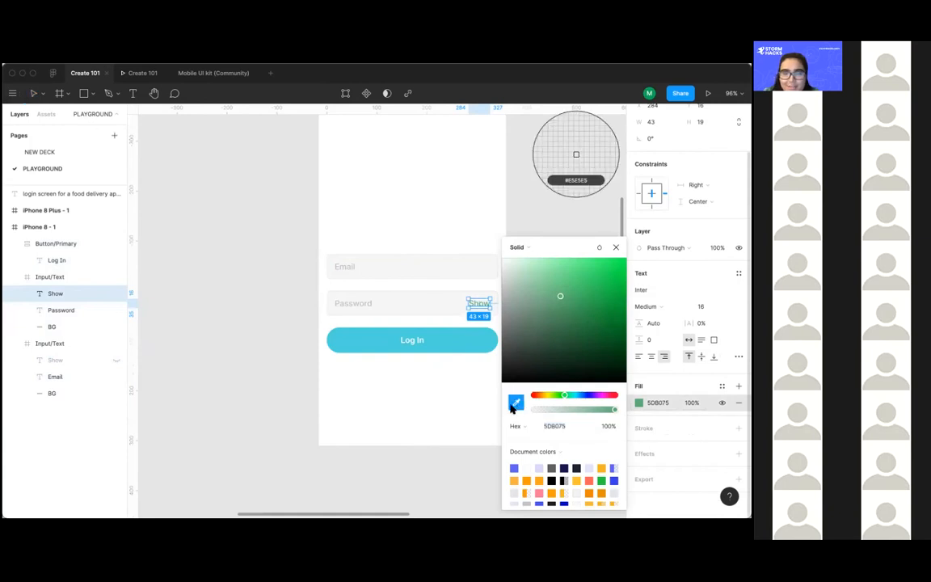
{"action": "left_click", "coordinate": [376, 338]}
{"action": "left_click", "coordinate": [386, 403]}
Step: Delete the finished password and email items from the login screen requirements note
{"action": "scroll", "coordinate": [386, 404], "scroll_direction": "down", "scroll_amount": 3}
{"action": "scroll", "coordinate": [387, 403], "scroll_direction": "up", "scroll_amount": 5}
{"action": "scroll", "coordinate": [386, 403], "scroll_direction": "down", "scroll_amount": 5}
{"action": "scroll", "coordinate": [342, 324], "scroll_direction": "left", "scroll_amount": 10}
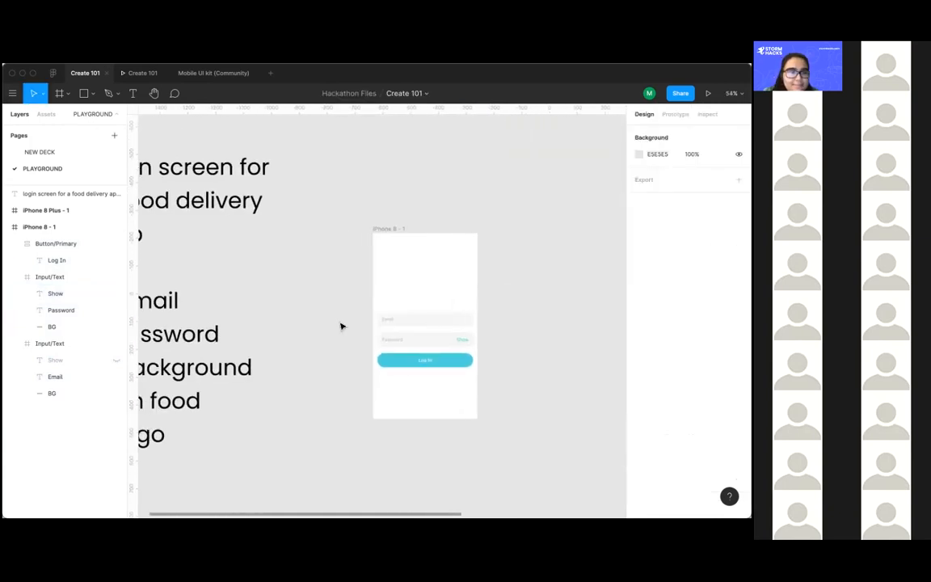
{"action": "scroll", "coordinate": [343, 324], "scroll_direction": "down", "scroll_amount": 3}
{"action": "double_click", "coordinate": [364, 322]}
{"action": "left_click", "coordinate": [394, 322]}
{"action": "left_click_drag", "start_coordinate": [395, 322], "coordinate": [280, 324]}
{"action": "key", "text": "BackSpace"}
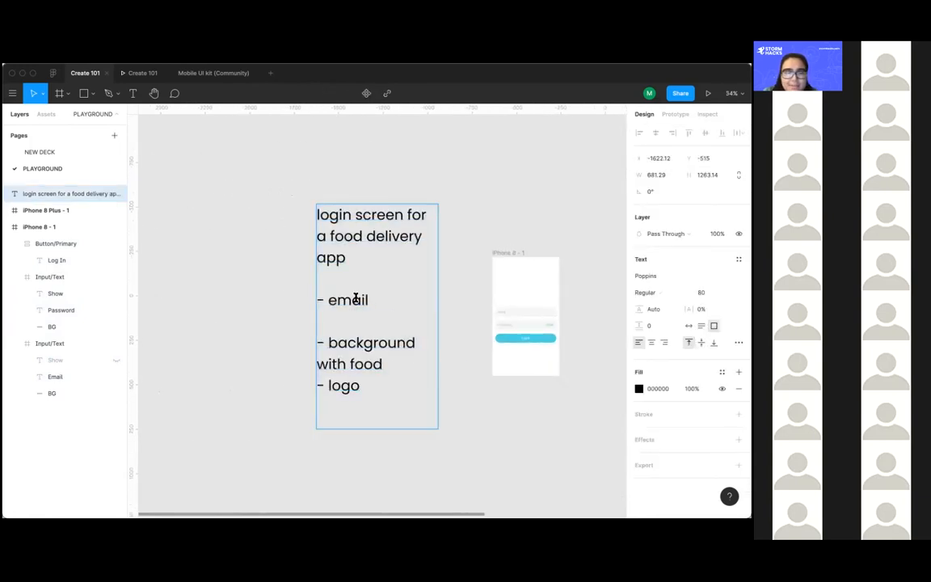
{"action": "triple_click", "coordinate": [354, 299]}
{"action": "key", "text": "BackSpace"}
{"action": "key", "text": "Escape"}
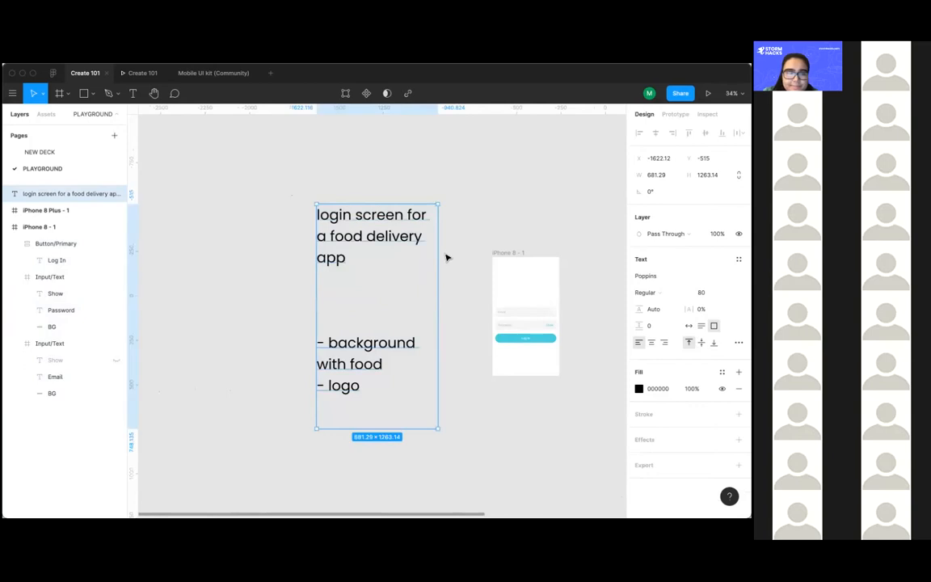
{"action": "scroll", "coordinate": [449, 257], "scroll_direction": "right", "scroll_amount": 3}
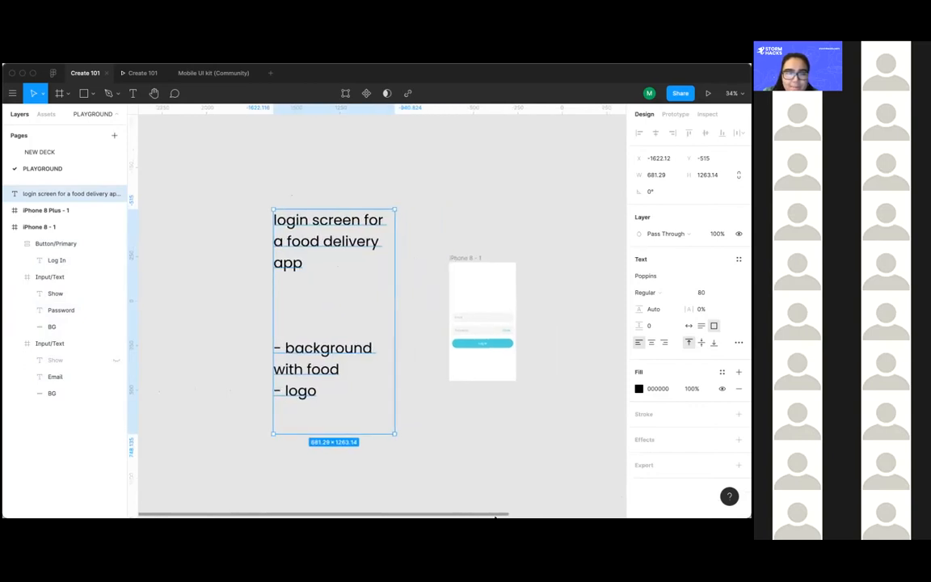
{"action": "left_click", "coordinate": [421, 253]}
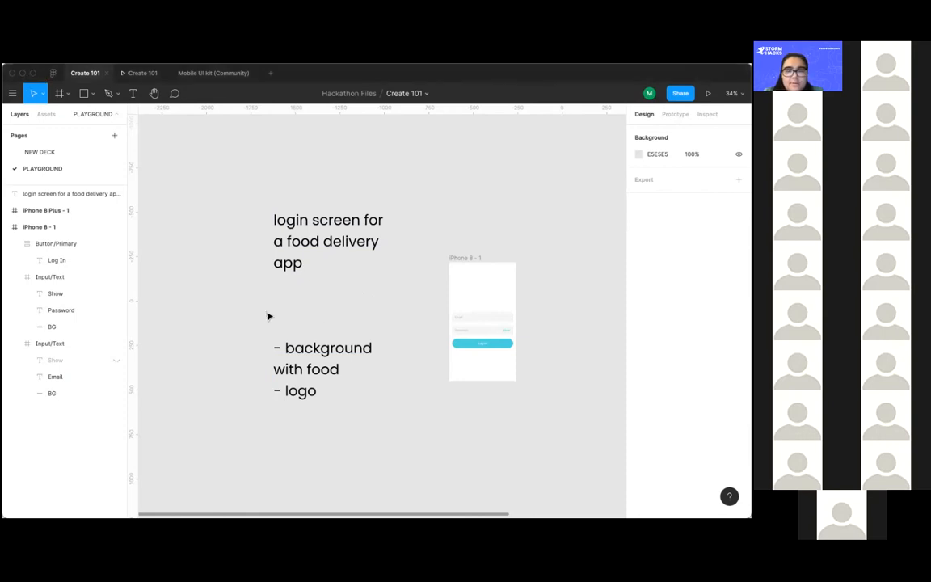
Step: Paste the copied macaron cake photo onto the canvas and position it between the two iPhone frames
{"action": "scroll", "coordinate": [364, 299], "scroll_direction": "right", "scroll_amount": 3}
{"action": "scroll", "coordinate": [451, 287], "scroll_direction": "up", "scroll_amount": 5}
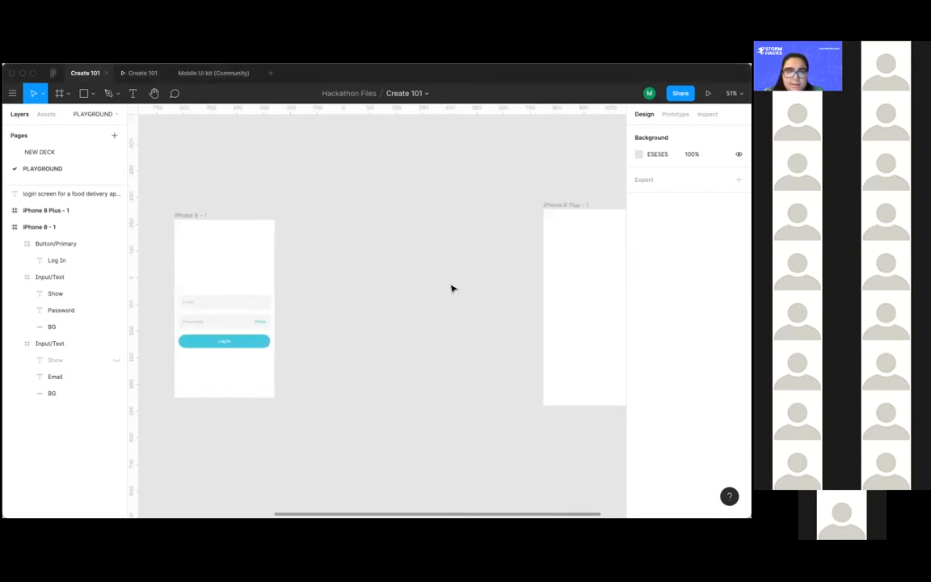
{"action": "key", "text": "super+v"}
{"action": "scroll", "coordinate": [432, 291], "scroll_direction": "down", "scroll_amount": 4}
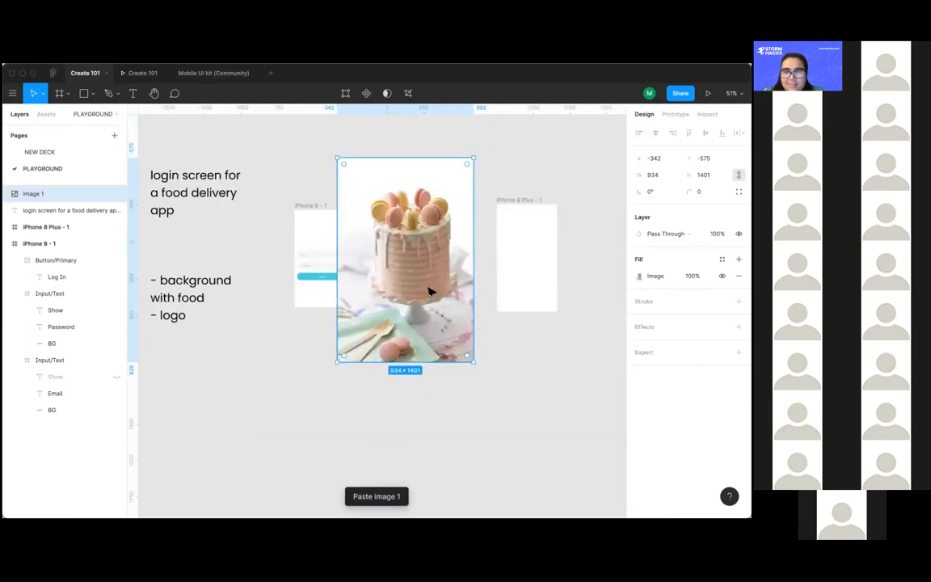
{"action": "mouse_move", "coordinate": [431, 294]}
{"action": "left_mouse_down"}
{"action": "mouse_move", "coordinate": [440, 298]}
{"action": "mouse_move", "coordinate": [429, 297]}
{"action": "left_mouse_up"}
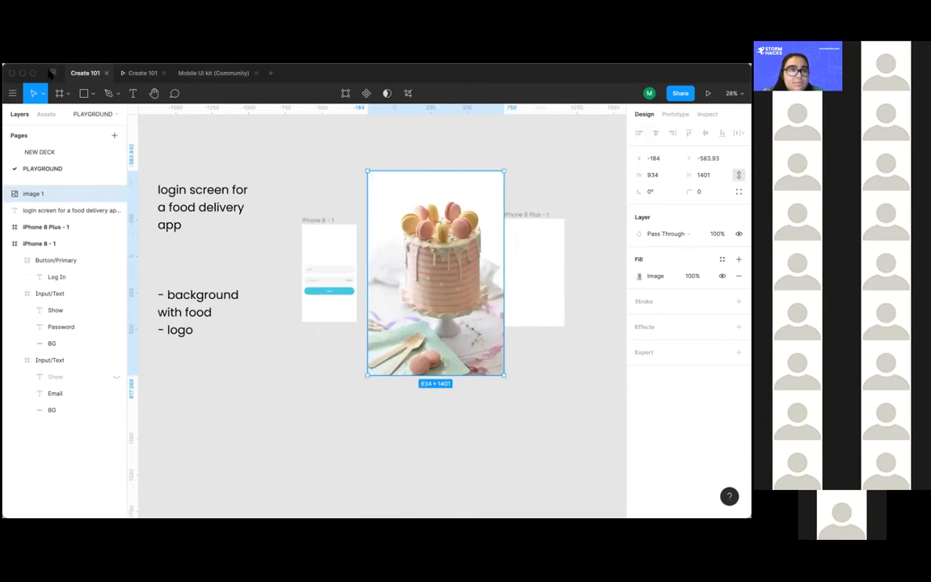
Step: Return to the Mobile UI kit (Community) file and bring its Log In design into view
{"action": "left_click", "coordinate": [52, 73]}
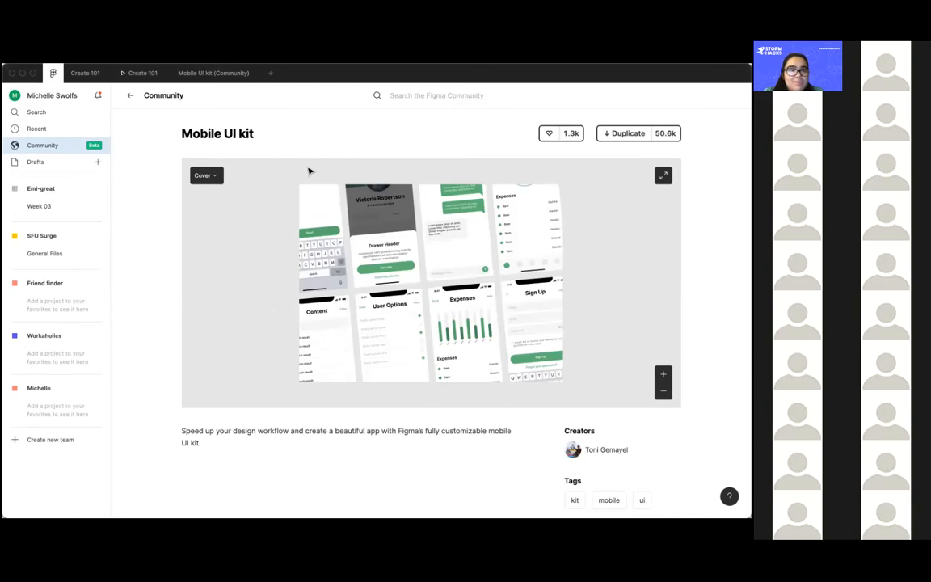
{"action": "left_click", "coordinate": [214, 73]}
{"action": "scroll", "coordinate": [334, 205], "scroll_direction": "up", "scroll_amount": 1}
{"action": "scroll", "coordinate": [334, 204], "scroll_direction": "left", "scroll_amount": 1}
{"action": "scroll", "coordinate": [334, 204], "scroll_direction": "down", "scroll_amount": 5}
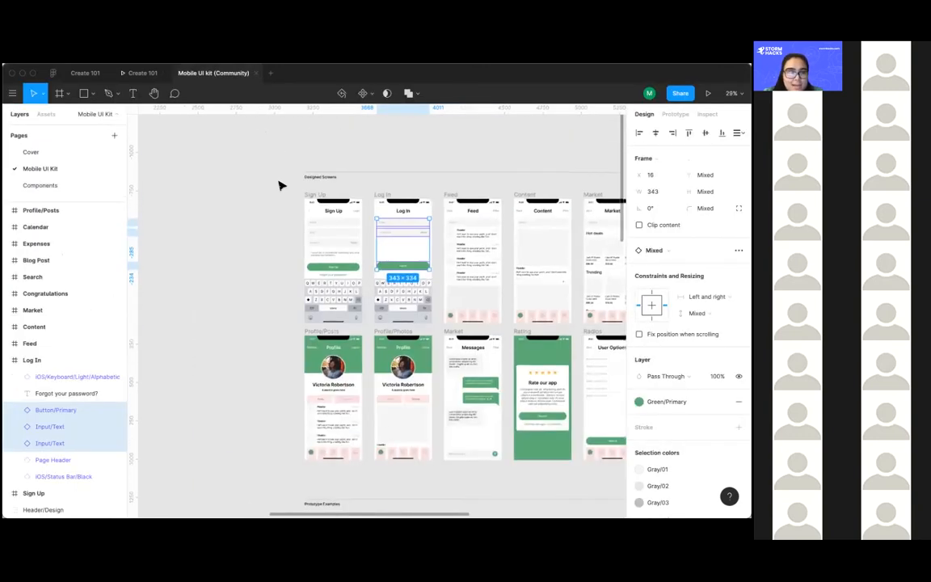
{"action": "scroll", "coordinate": [279, 185], "scroll_direction": "down", "scroll_amount": 1}
{"action": "scroll", "coordinate": [279, 186], "scroll_direction": "right", "scroll_amount": 2}
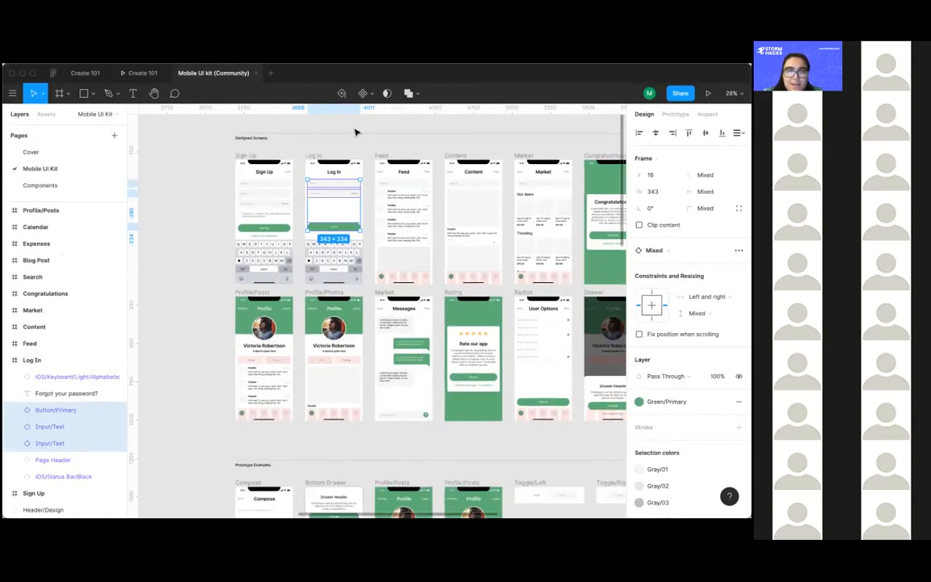
Step: Select and copy the email field, password field and Log In button together from the kit's Log In screen
{"action": "left_click", "coordinate": [355, 132]}
{"action": "left_click", "coordinate": [326, 185]}
{"action": "scroll", "coordinate": [327, 184], "scroll_direction": "up", "scroll_amount": 4}
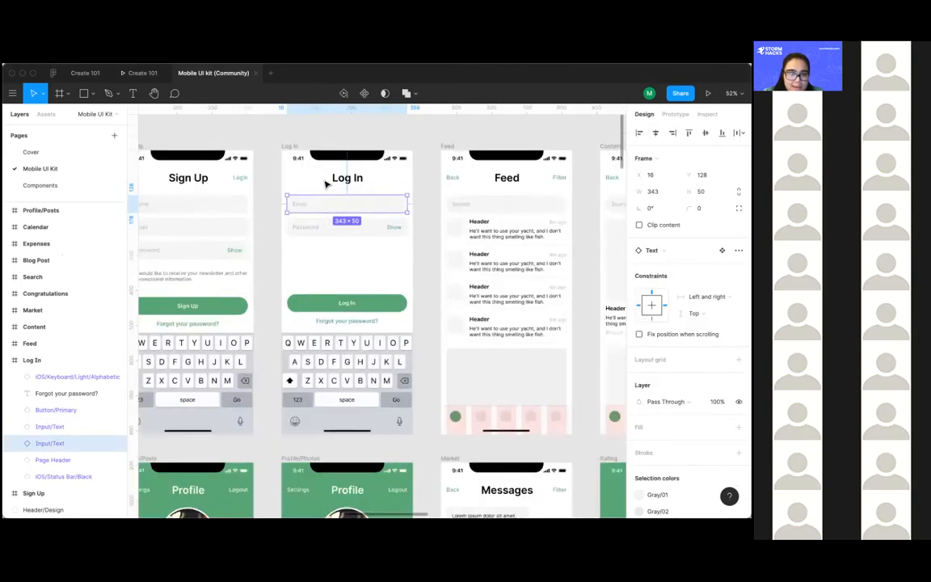
{"action": "scroll", "coordinate": [327, 184], "scroll_direction": "up", "scroll_amount": 3}
{"action": "left_click", "coordinate": [363, 251], "text": "shift"}
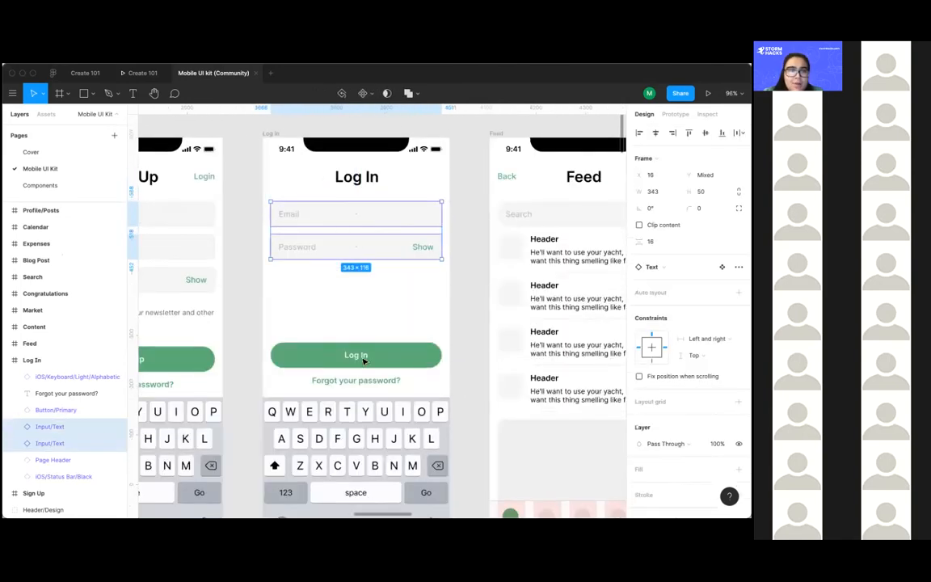
{"action": "left_click", "coordinate": [364, 361], "text": "shift"}
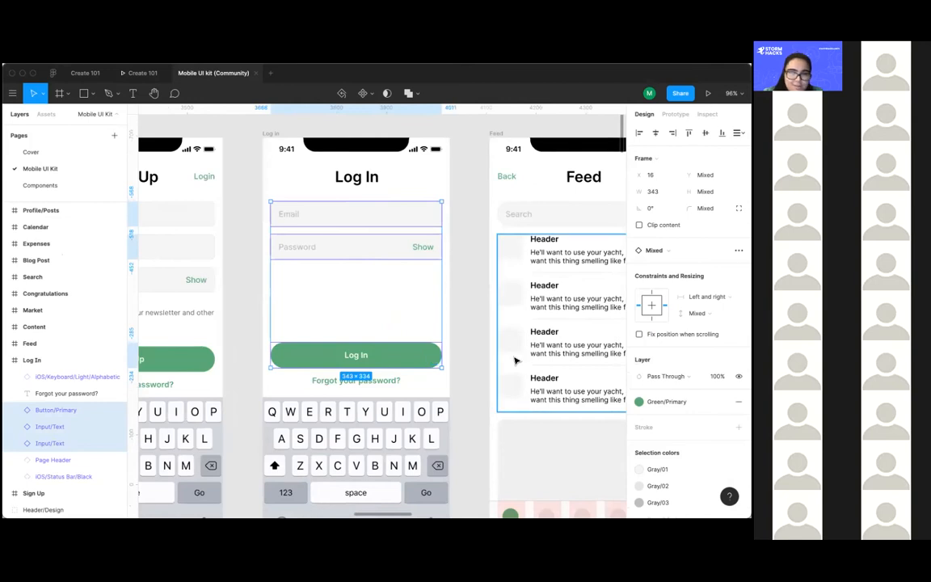
{"action": "left_click_drag", "start_coordinate": [462, 366], "coordinate": [267, 172]}
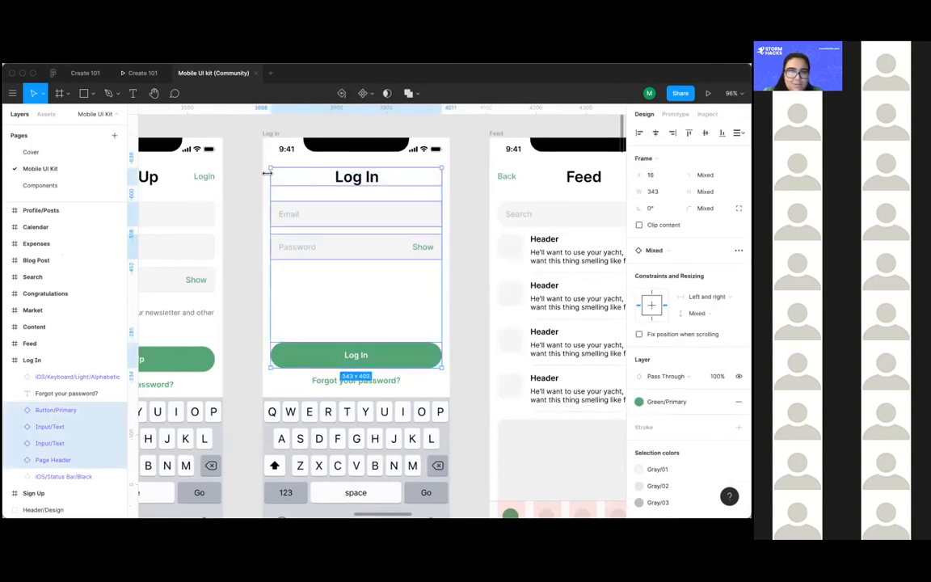
{"action": "left_click", "coordinate": [468, 315]}
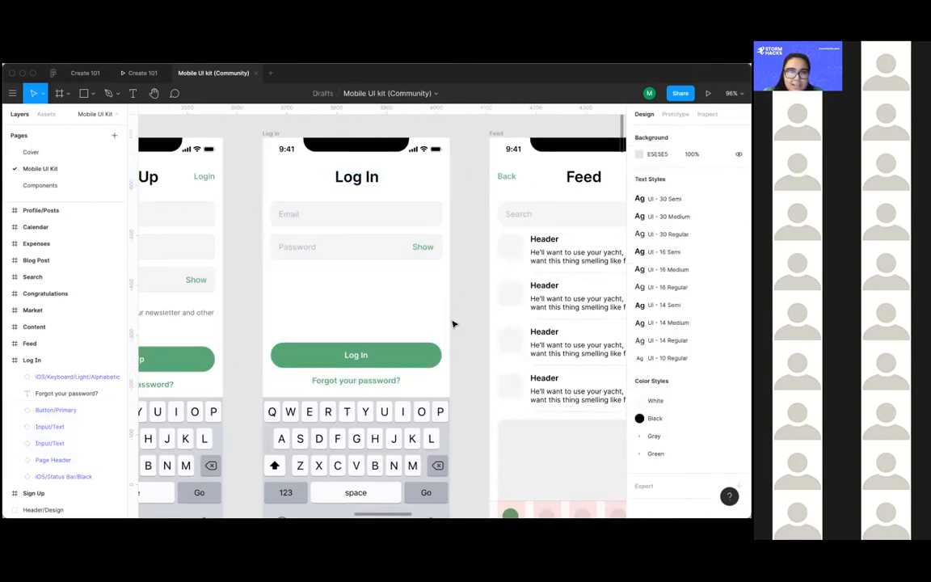
{"action": "left_click_drag", "start_coordinate": [418, 363], "coordinate": [257, 200]}
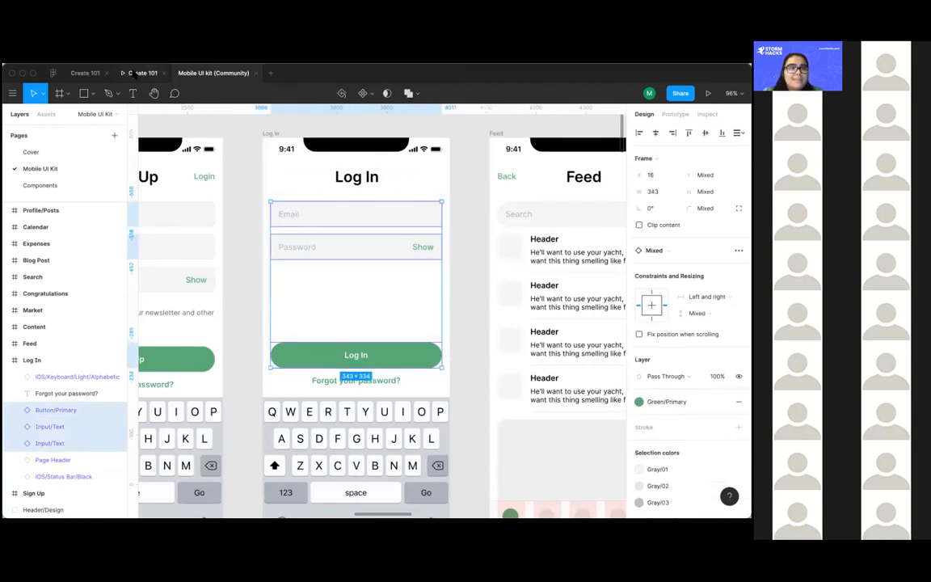
Step: Paste the copied login elements into the Create 101 file above the iPhone 8 frame
{"action": "left_click", "coordinate": [84, 73]}
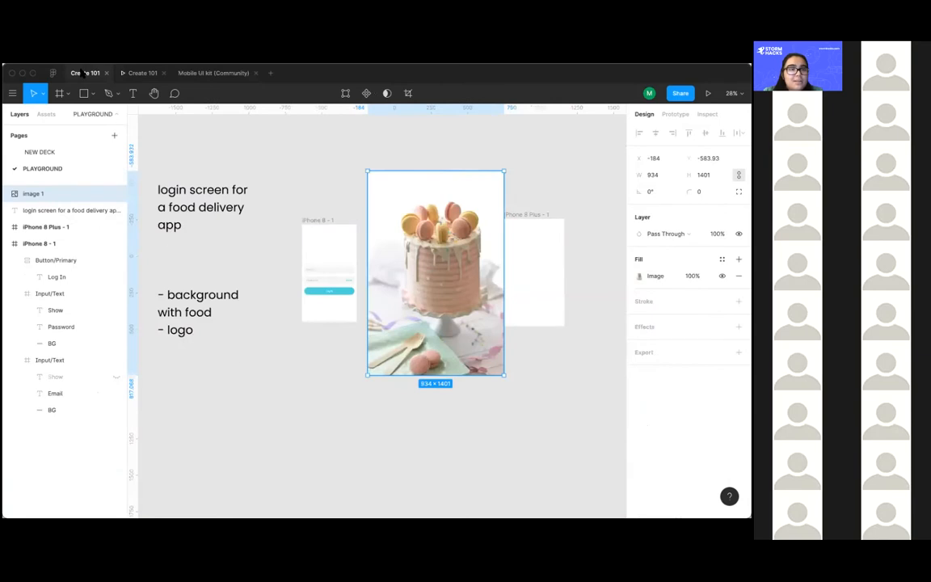
{"action": "left_click", "coordinate": [273, 164]}
{"action": "scroll", "coordinate": [274, 163], "scroll_direction": "up", "scroll_amount": 2}
{"action": "scroll", "coordinate": [274, 164], "scroll_direction": "up", "scroll_amount": 4}
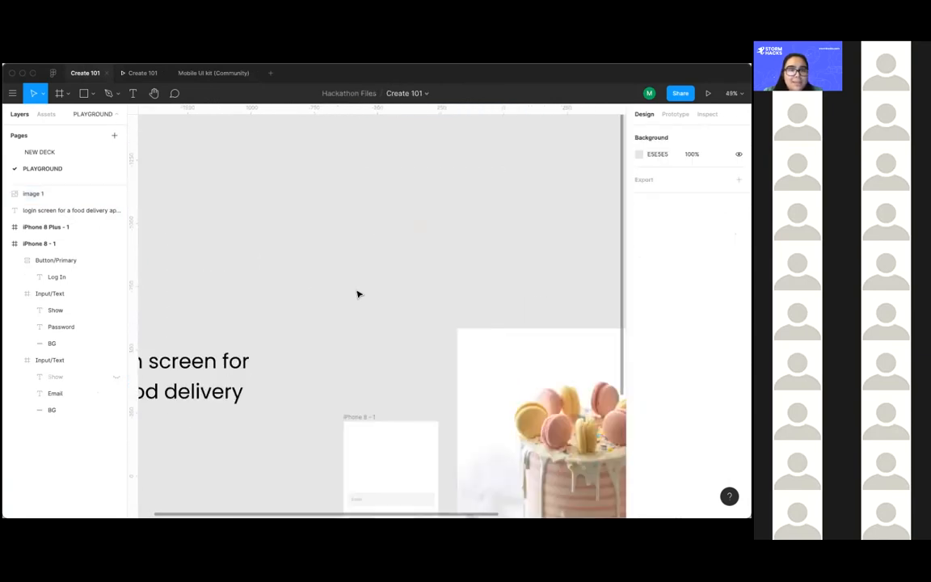
{"action": "key", "text": "super+v"}
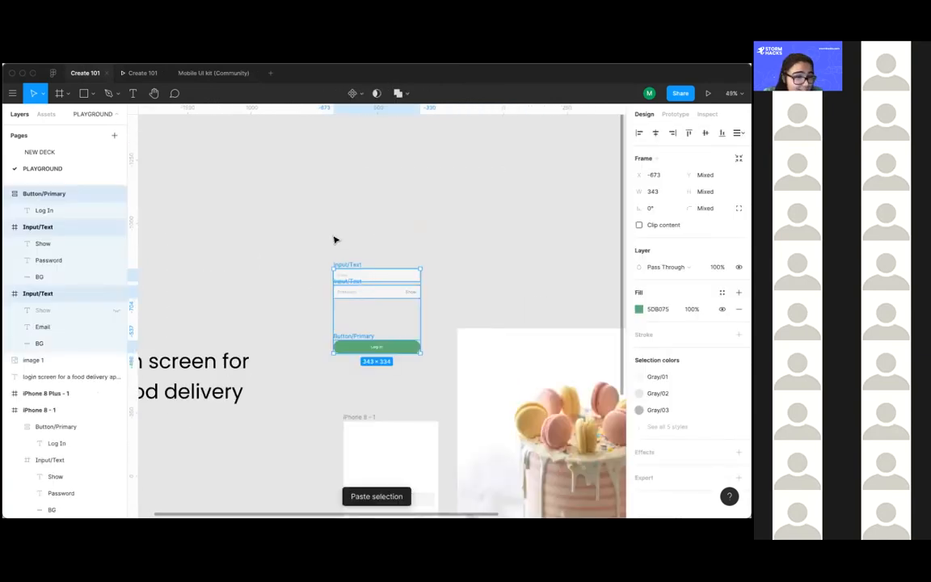
{"action": "left_click", "coordinate": [354, 205]}
Step: Move the newly pasted fields and green button farther up the canvas, away from the iPhone 8 frame
{"action": "scroll", "coordinate": [358, 211], "scroll_direction": "down", "scroll_amount": 3}
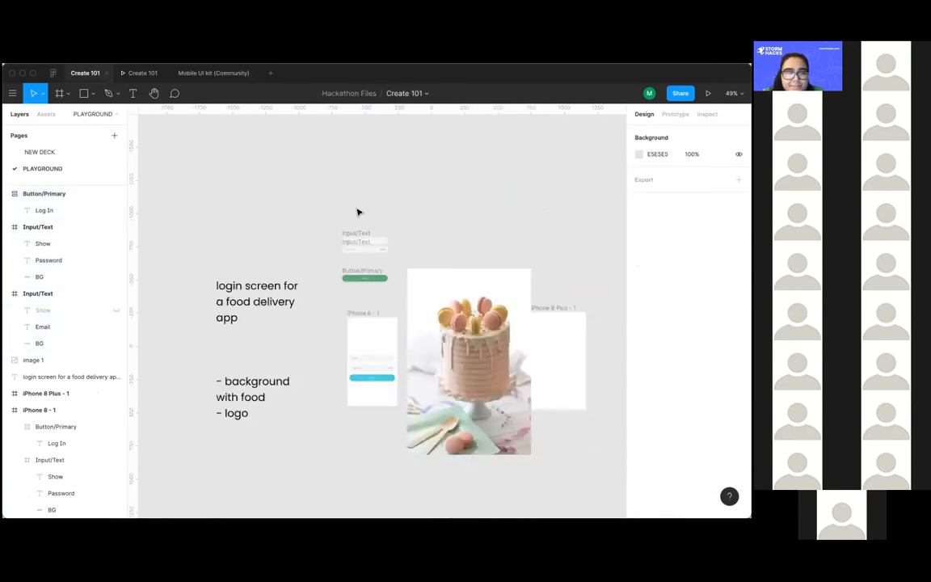
{"action": "scroll", "coordinate": [358, 211], "scroll_direction": "down", "scroll_amount": 2}
{"action": "left_click_drag", "start_coordinate": [385, 215], "coordinate": [357, 143]}
{"action": "left_click_drag", "start_coordinate": [392, 218], "coordinate": [344, 158]}
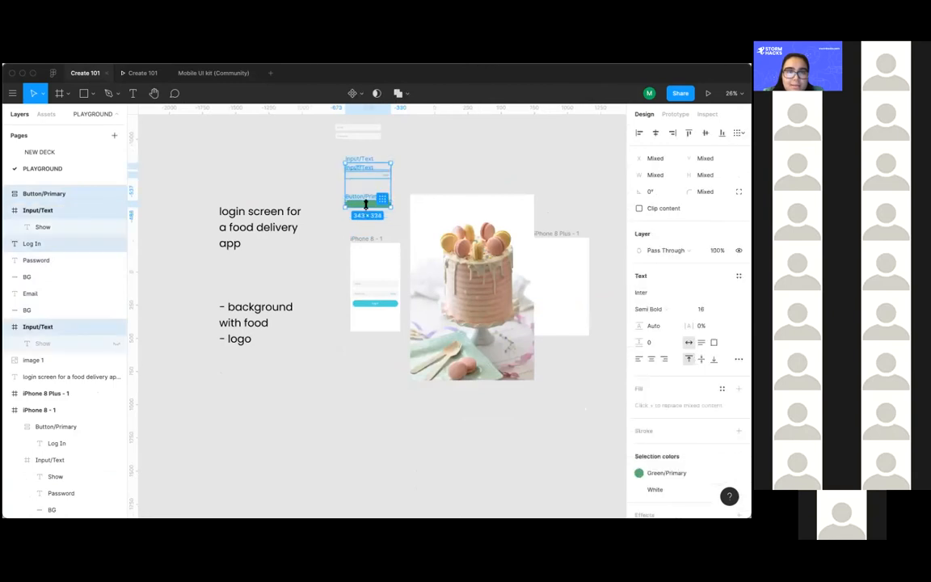
{"action": "left_click_drag", "start_coordinate": [368, 206], "coordinate": [413, 146]}
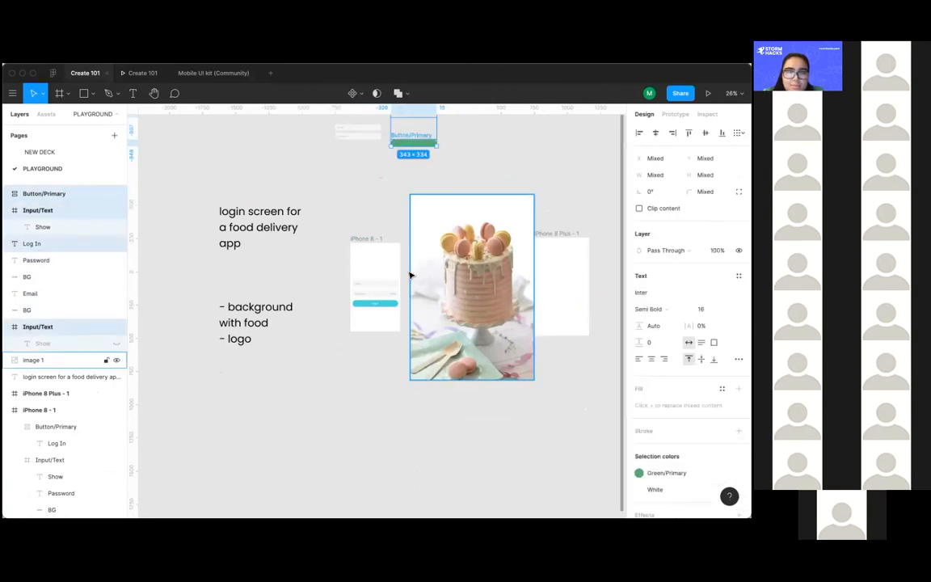
Step: Move the turquoise login button and its fields out beside the iPhone 8 frame, then place the cake photo inside the frame
{"action": "left_click_drag", "start_coordinate": [396, 316], "coordinate": [306, 292]}
{"action": "left_click_drag", "start_coordinate": [440, 280], "coordinate": [381, 332]}
{"action": "scroll", "coordinate": [390, 297], "scroll_direction": "down", "scroll_amount": 2}
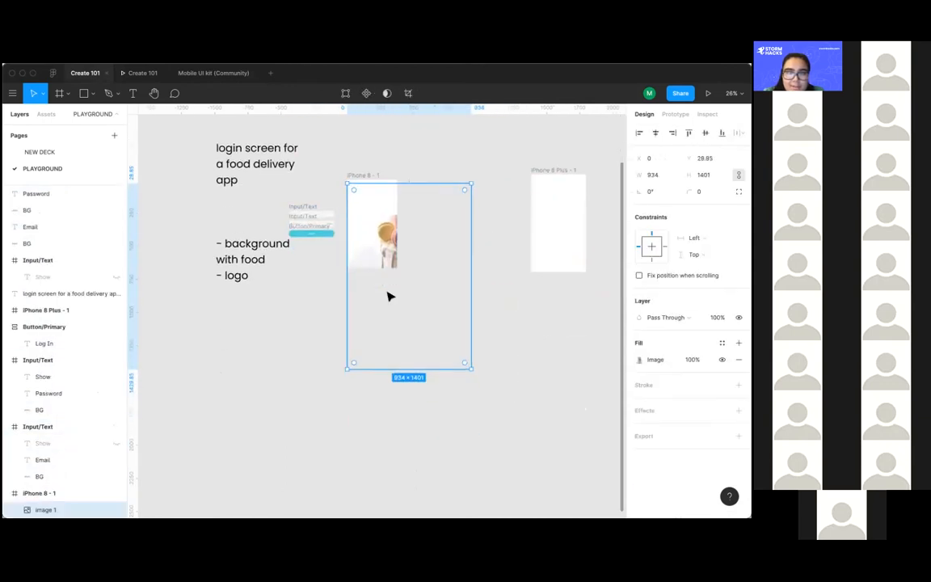
Step: Scale the cake photo proportionally to 444.67 × 667 to fill the iPhone 8 frame's height from its top-left corner
{"action": "left_click_drag", "start_coordinate": [469, 366], "coordinate": [397, 266]}
{"action": "left_click", "coordinate": [423, 234]}
{"action": "scroll", "coordinate": [379, 232], "scroll_direction": "up", "scroll_amount": 2}
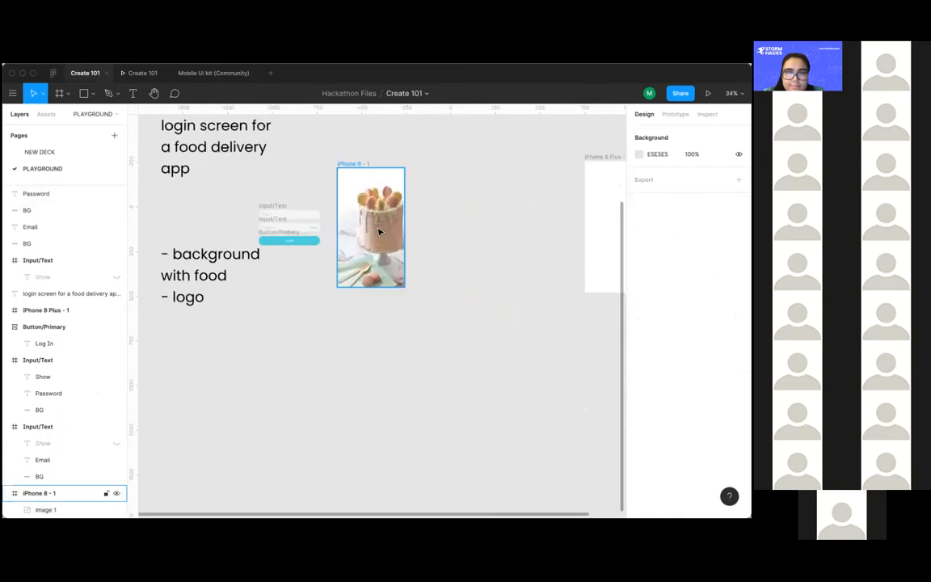
{"action": "left_click", "coordinate": [378, 232]}
{"action": "scroll", "coordinate": [379, 232], "scroll_direction": "up", "scroll_amount": 2}
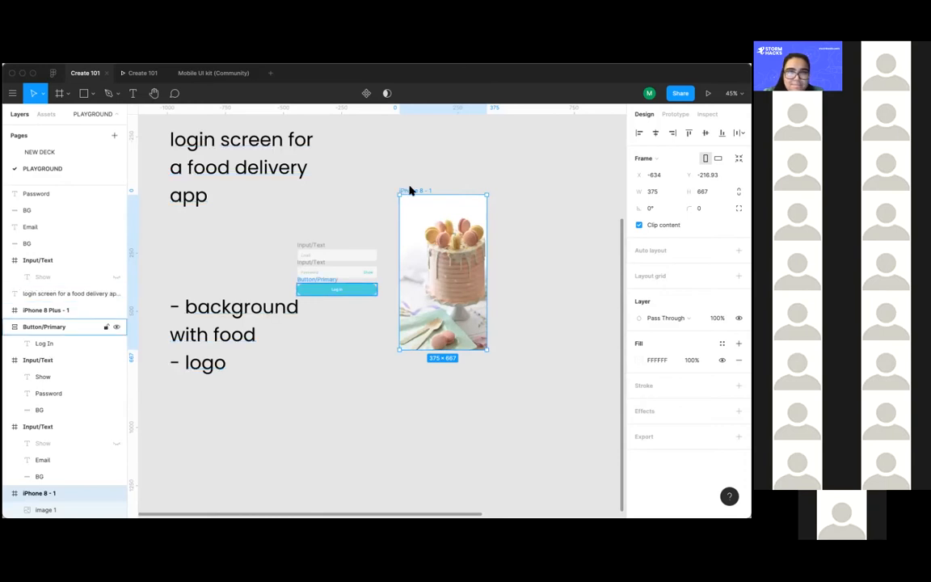
{"action": "left_click", "coordinate": [67, 509]}
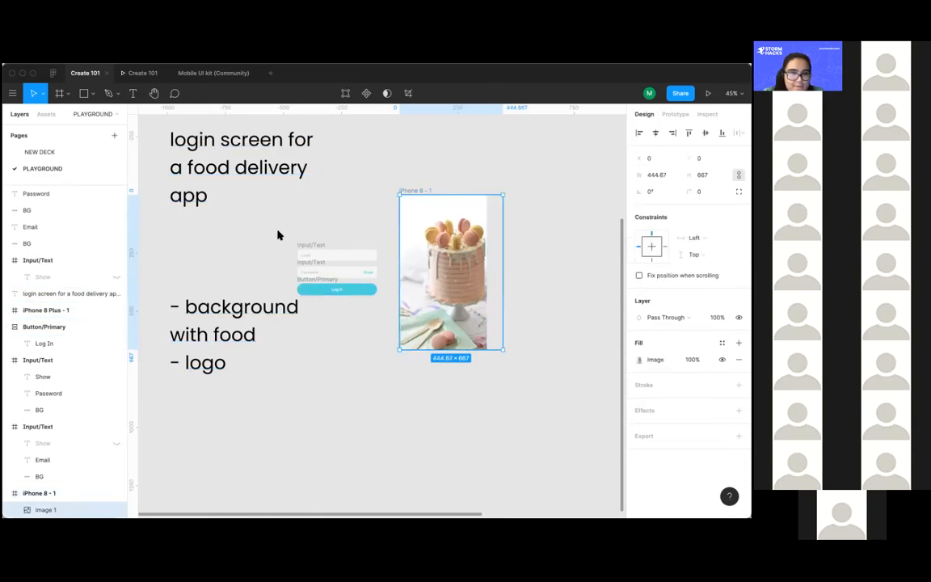
{"action": "scroll", "coordinate": [380, 327], "scroll_direction": "left", "scroll_amount": 1}
{"action": "left_click", "coordinate": [412, 327]}
{"action": "scroll", "coordinate": [412, 327], "scroll_direction": "left", "scroll_amount": 2}
{"action": "left_click_drag", "start_coordinate": [446, 332], "coordinate": [495, 299]}
{"action": "key", "text": "super+z"}
{"action": "scroll", "coordinate": [422, 314], "scroll_direction": "down", "scroll_amount": 5}
{"action": "scroll", "coordinate": [422, 318], "scroll_direction": "down", "scroll_amount": 1}
{"action": "left_click_drag", "start_coordinate": [403, 349], "coordinate": [370, 199]}
{"action": "left_click_drag", "start_coordinate": [410, 375], "coordinate": [332, 220]}
{"action": "left_click_drag", "start_coordinate": [493, 318], "coordinate": [444, 258]}
{"action": "scroll", "coordinate": [445, 258], "scroll_direction": "up", "scroll_amount": 5}
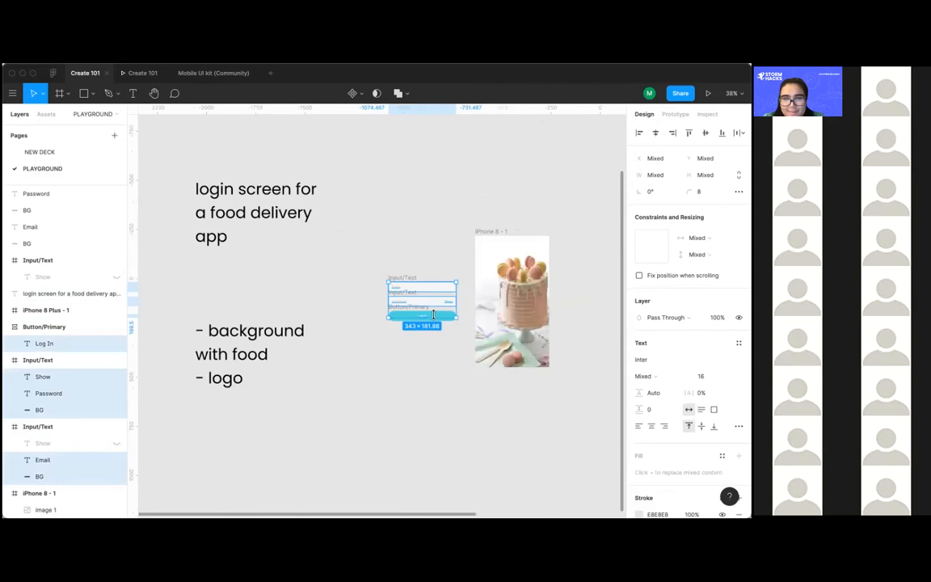
{"action": "left_click_drag", "start_coordinate": [435, 316], "coordinate": [514, 333]}
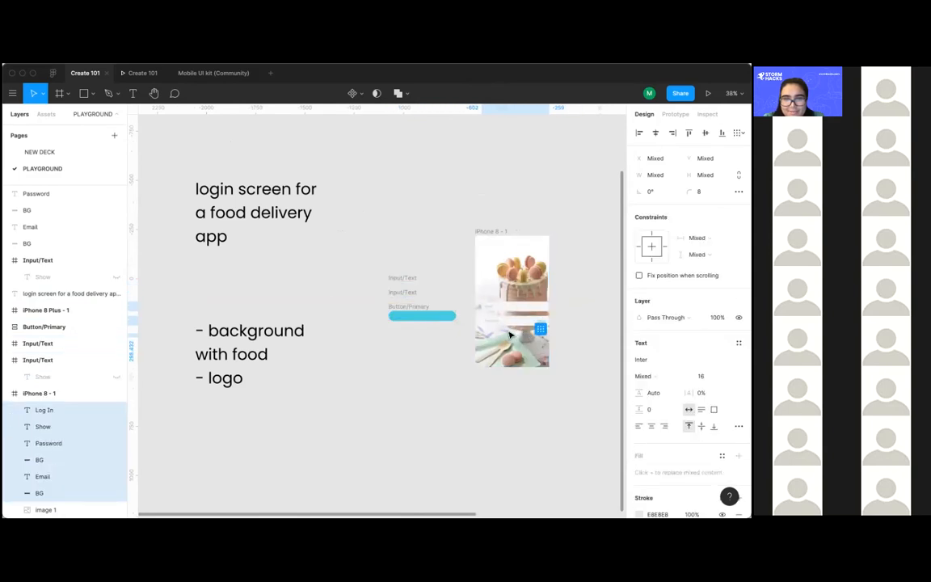
{"action": "key", "text": "super+z"}
Step: Move the complete email field, password field and Log In button together into the iPhone 8 frame, over the lower part of the cake photo
{"action": "left_click", "coordinate": [443, 360]}
{"action": "left_click_drag", "start_coordinate": [456, 340], "coordinate": [370, 257]}
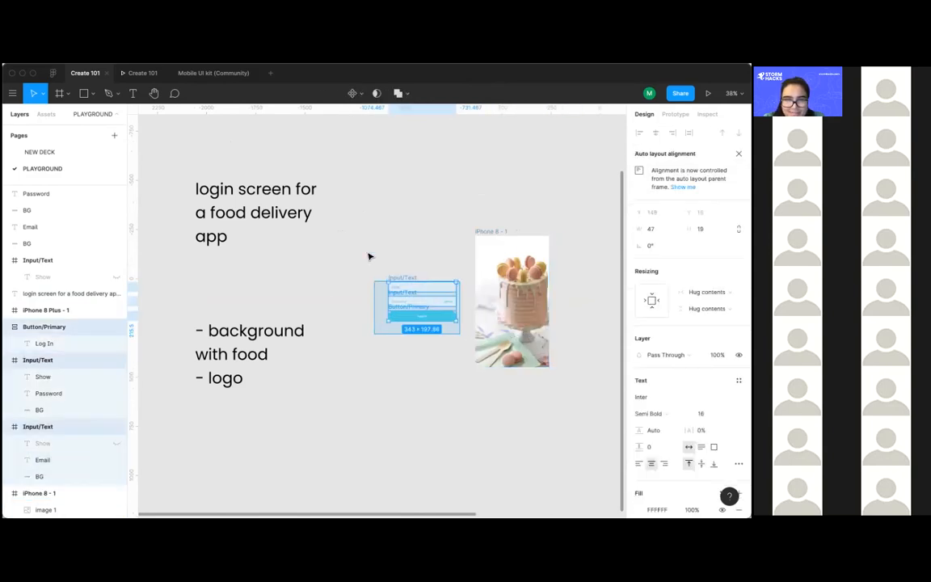
{"action": "left_click_drag", "start_coordinate": [442, 320], "coordinate": [494, 335]}
{"action": "scroll", "coordinate": [526, 339], "scroll_direction": "right", "scroll_amount": 2}
{"action": "scroll", "coordinate": [489, 335], "scroll_direction": "up", "scroll_amount": 5}
{"action": "key", "text": "Escape"}
Step: Open the image fill settings of the cake photo to review its adjustment options
{"action": "scroll", "coordinate": [656, 332], "scroll_direction": "down", "scroll_amount": 2}
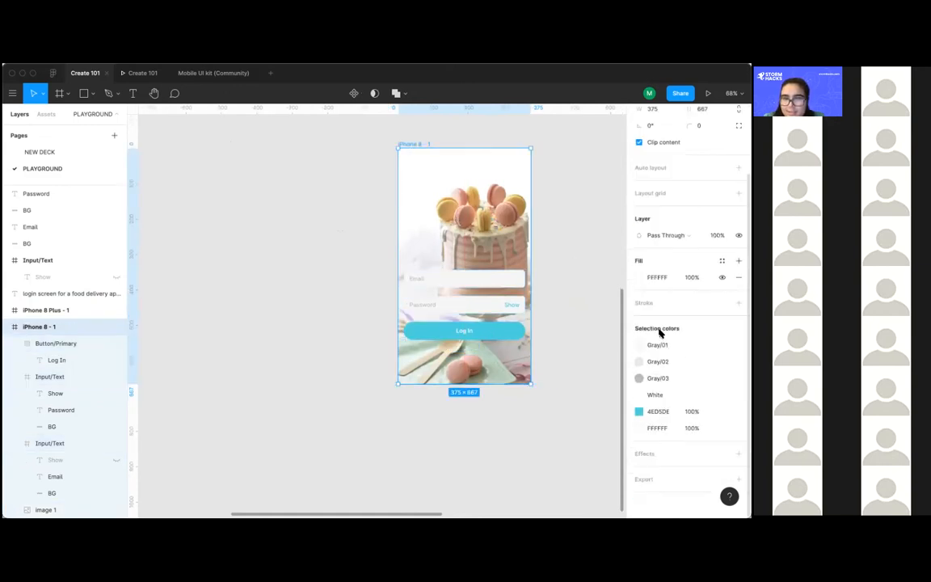
{"action": "left_click", "coordinate": [32, 509]}
{"action": "left_click", "coordinate": [639, 360]}
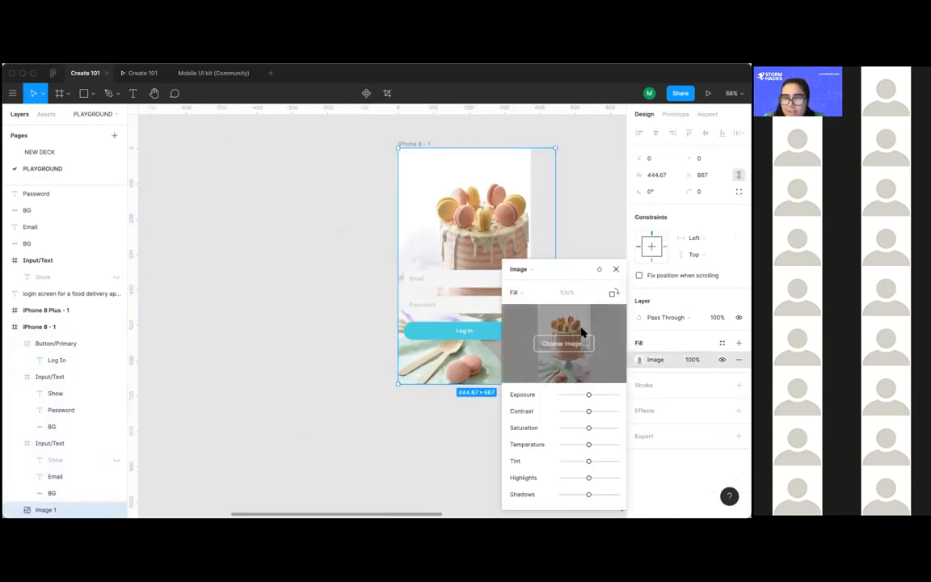
{"action": "scroll", "coordinate": [536, 235], "scroll_direction": "right", "scroll_amount": 2}
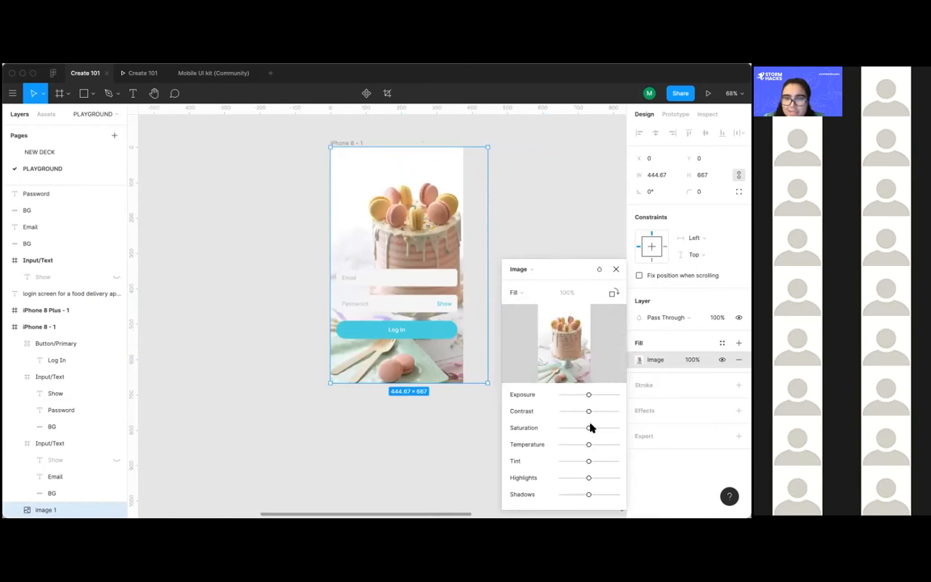
Step: Try 50% and 30% layer opacity on the cake photo, then settle on 40%
{"action": "left_click", "coordinate": [717, 317]}
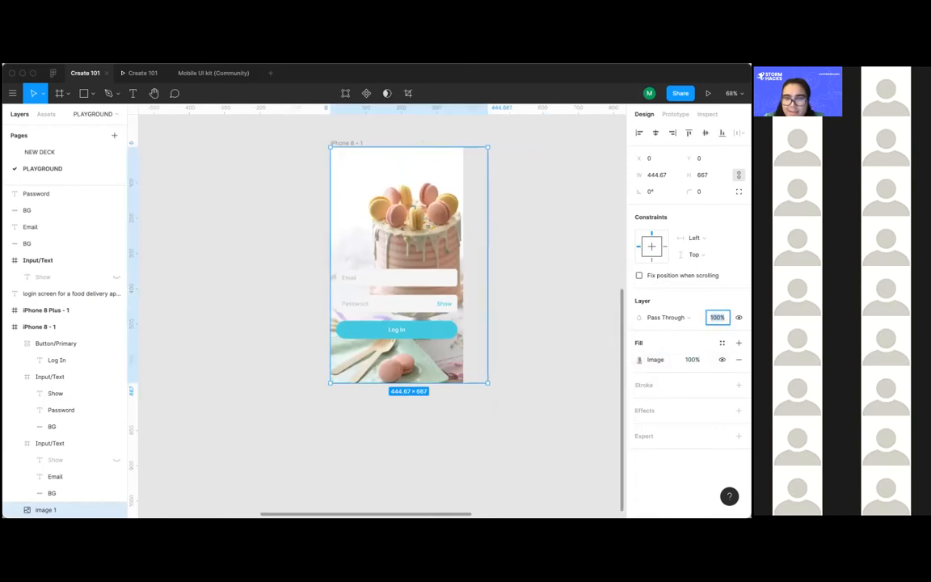
{"action": "type", "text": "50"}
{"action": "key", "text": "Return"}
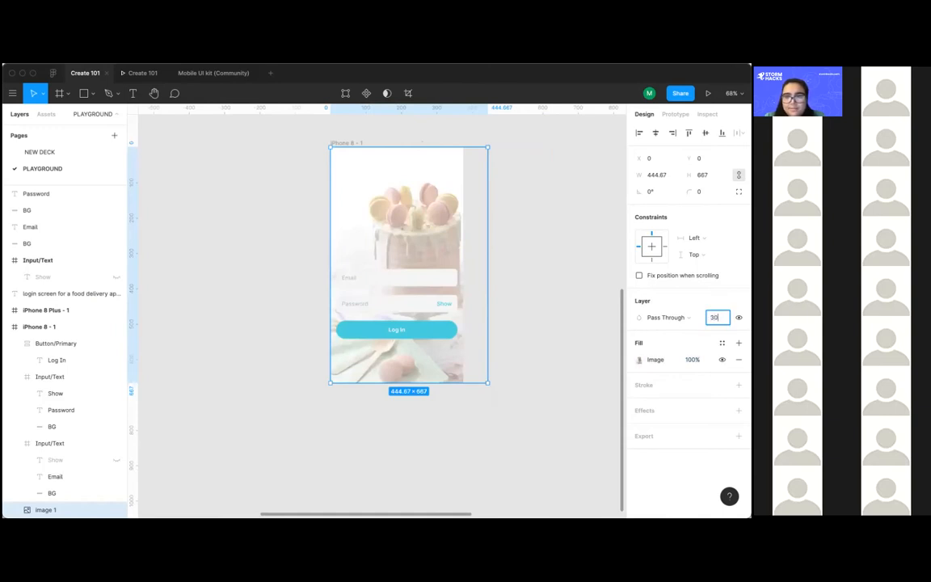
{"action": "type", "text": "30"}
{"action": "key", "text": "Return"}
{"action": "type", "text": "40"}
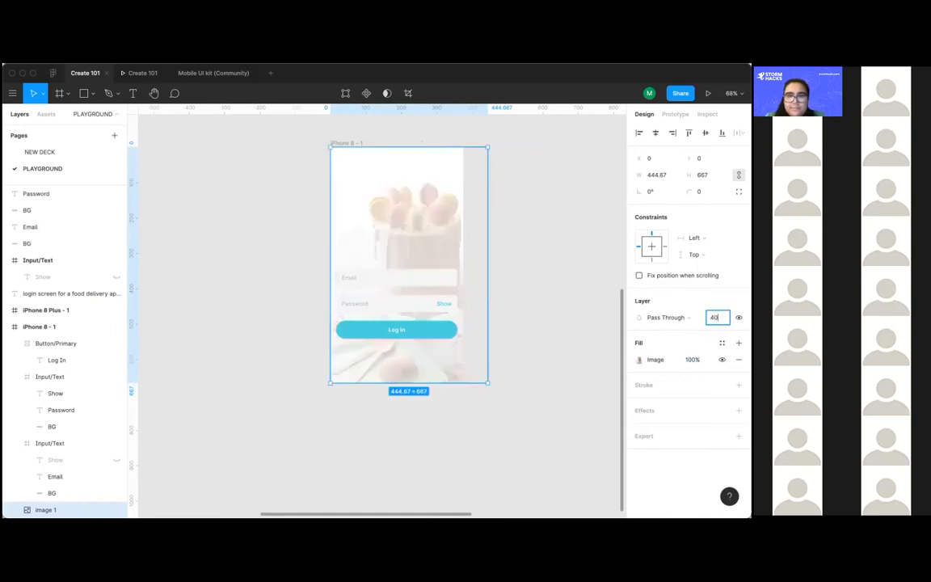
{"action": "key", "text": "Return"}
{"action": "scroll", "coordinate": [497, 293], "scroll_direction": "left", "scroll_amount": 2}
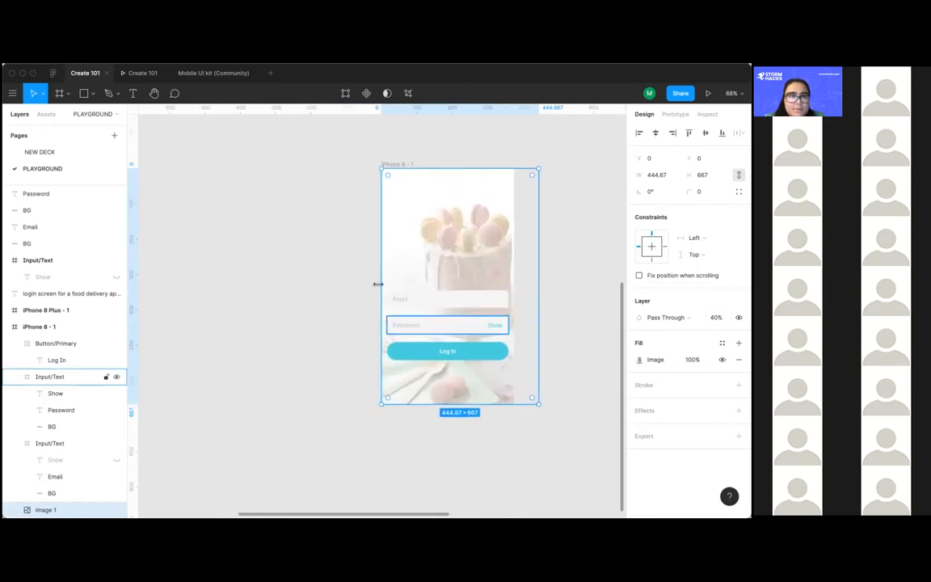
{"action": "scroll", "coordinate": [375, 282], "scroll_direction": "left", "scroll_amount": 2}
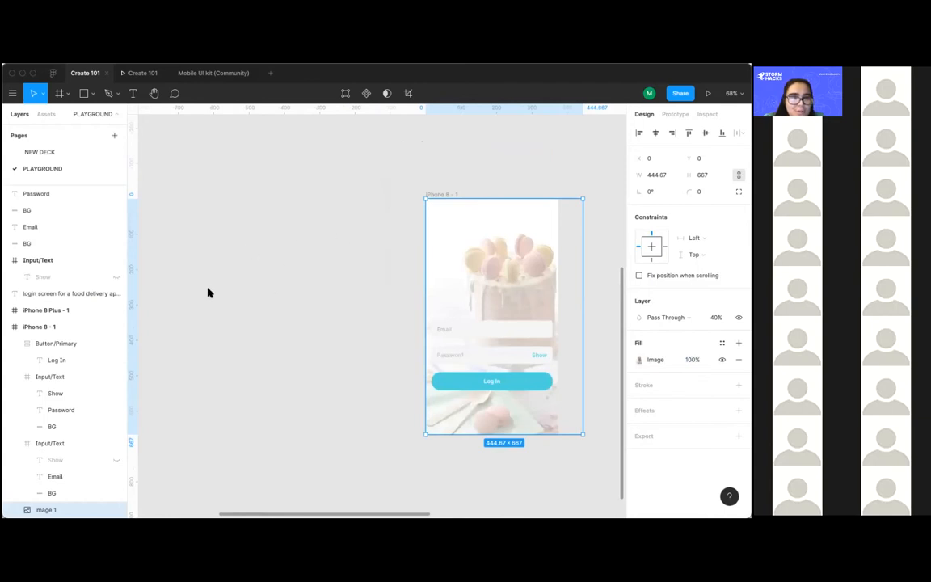
{"action": "left_click", "coordinate": [412, 206]}
{"action": "scroll", "coordinate": [410, 205], "scroll_direction": "right", "scroll_amount": 1}
{"action": "scroll", "coordinate": [409, 205], "scroll_direction": "down", "scroll_amount": 3}
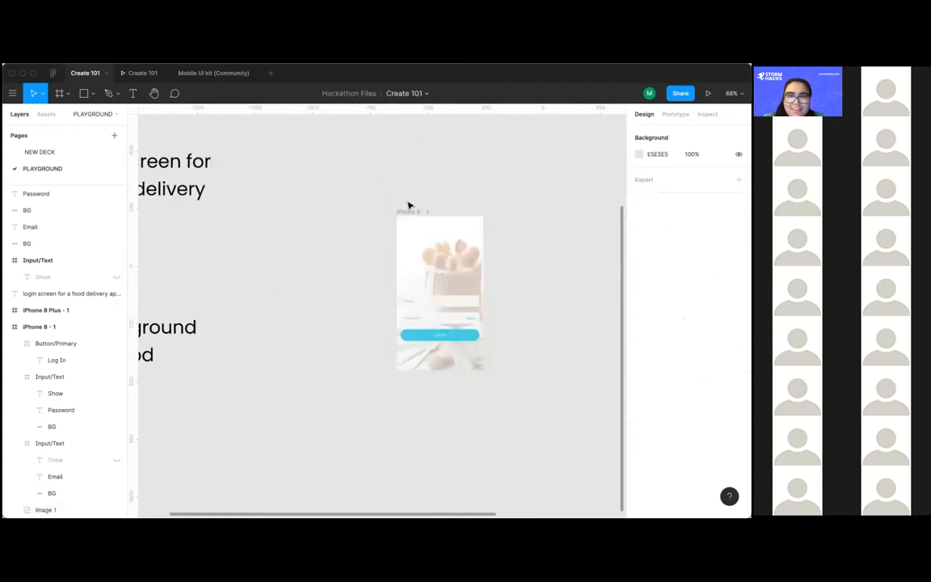
{"action": "scroll", "coordinate": [410, 205], "scroll_direction": "up", "scroll_amount": 3}
{"action": "scroll", "coordinate": [410, 205], "scroll_direction": "left", "scroll_amount": 3}
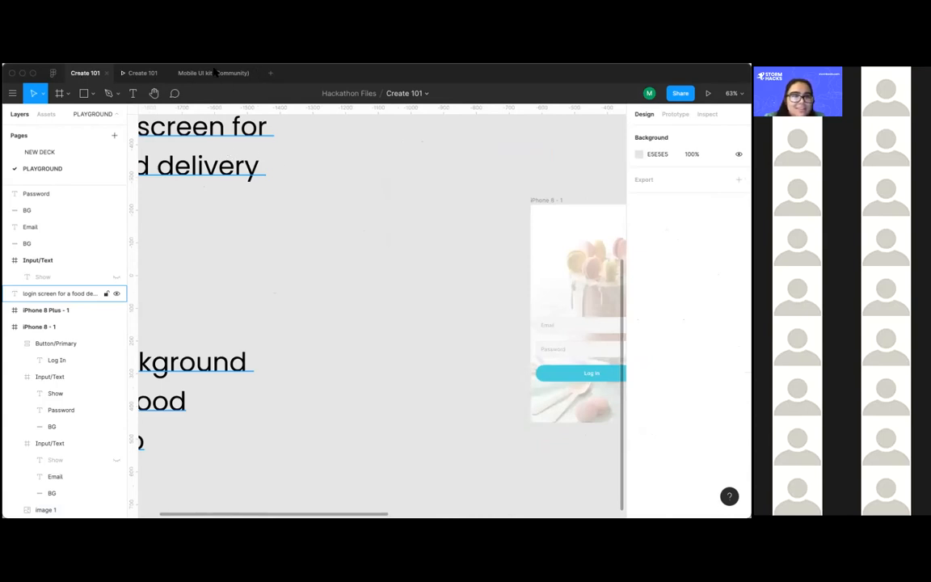
{"action": "scroll", "coordinate": [412, 201], "scroll_direction": "down", "scroll_amount": 5}
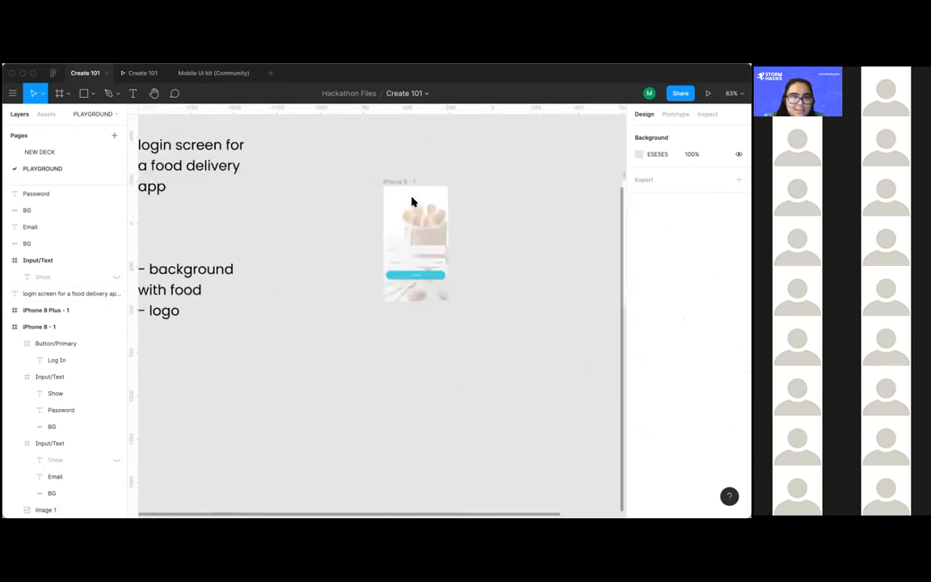
Step: Move the iPhone 8 login frame close to the design brief text, at about X -1167, Y -14
{"action": "scroll", "coordinate": [328, 233], "scroll_direction": "left", "scroll_amount": 1}
{"action": "left_click_drag", "start_coordinate": [519, 327], "coordinate": [379, 158]}
{"action": "scroll", "coordinate": [421, 210], "scroll_direction": "right", "scroll_amount": 2}
{"action": "scroll", "coordinate": [420, 210], "scroll_direction": "up", "scroll_amount": 2}
{"action": "scroll", "coordinate": [420, 210], "scroll_direction": "right", "scroll_amount": 3}
{"action": "scroll", "coordinate": [420, 210], "scroll_direction": "up", "scroll_amount": 2}
{"action": "scroll", "coordinate": [420, 209], "scroll_direction": "right", "scroll_amount": 2}
{"action": "scroll", "coordinate": [420, 208], "scroll_direction": "left", "scroll_amount": 5}
{"action": "scroll", "coordinate": [420, 209], "scroll_direction": "down", "scroll_amount": 4}
{"action": "scroll", "coordinate": [420, 206], "scroll_direction": "up", "scroll_amount": 2}
{"action": "left_click_drag", "start_coordinate": [426, 180], "coordinate": [349, 204]}
{"action": "scroll", "coordinate": [399, 212], "scroll_direction": "up", "scroll_amount": 1}
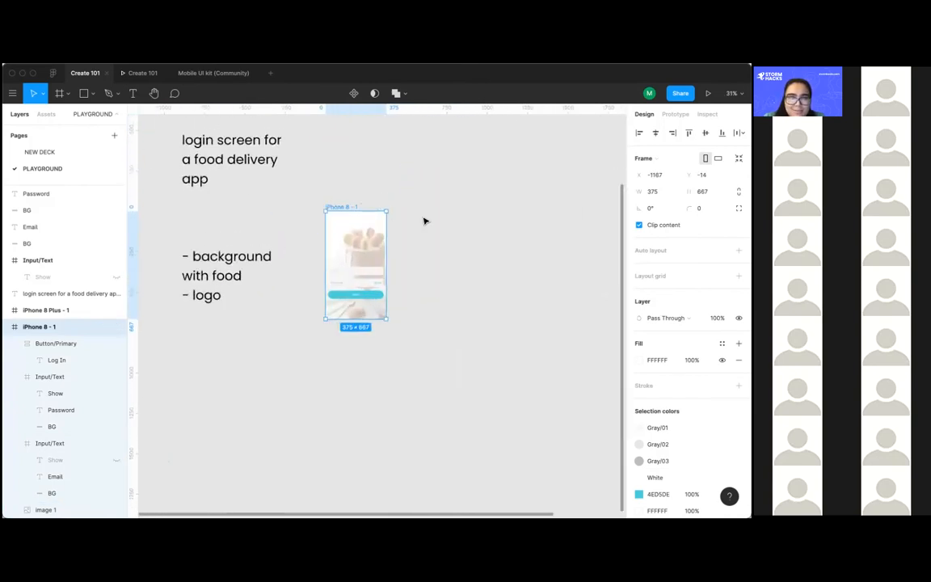
Step: Duplicate the iPhone 8 login frame and place the copy beside the original at X -729, Y -14
{"action": "key", "text": "super+v"}
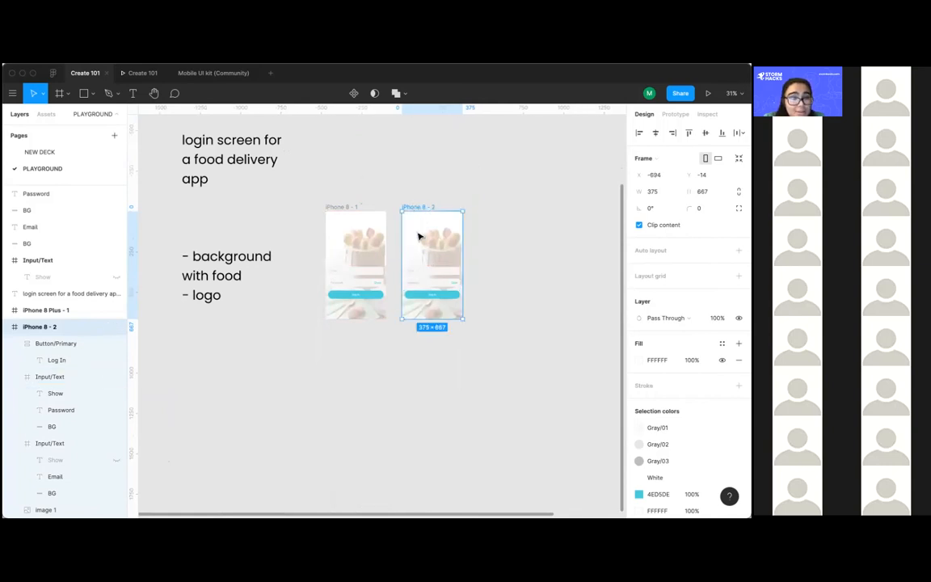
{"action": "scroll", "coordinate": [419, 236], "scroll_direction": "left", "scroll_amount": 2}
{"action": "scroll", "coordinate": [418, 236], "scroll_direction": "left", "scroll_amount": 3}
{"action": "scroll", "coordinate": [442, 311], "scroll_direction": "up", "scroll_amount": 5}
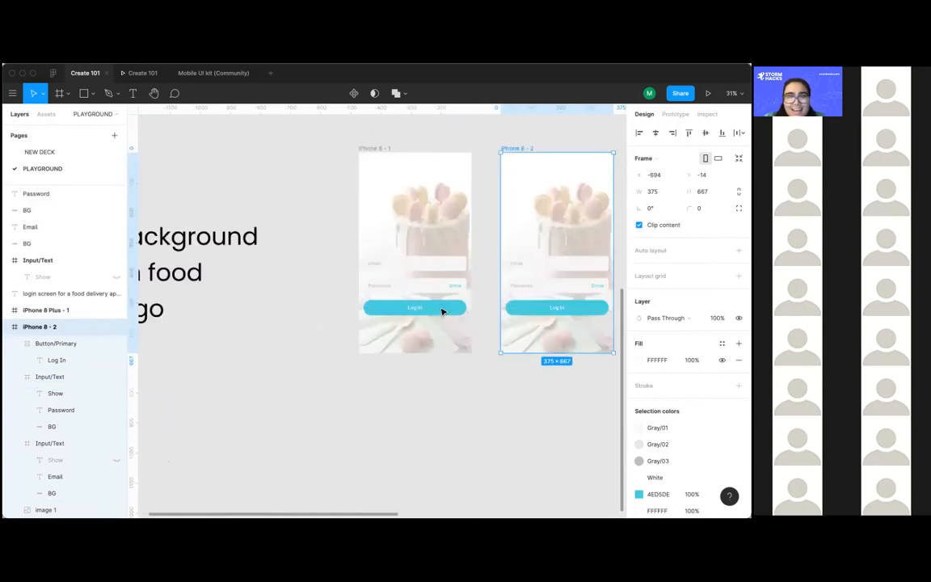
{"action": "scroll", "coordinate": [513, 181], "scroll_direction": "up", "scroll_amount": 2}
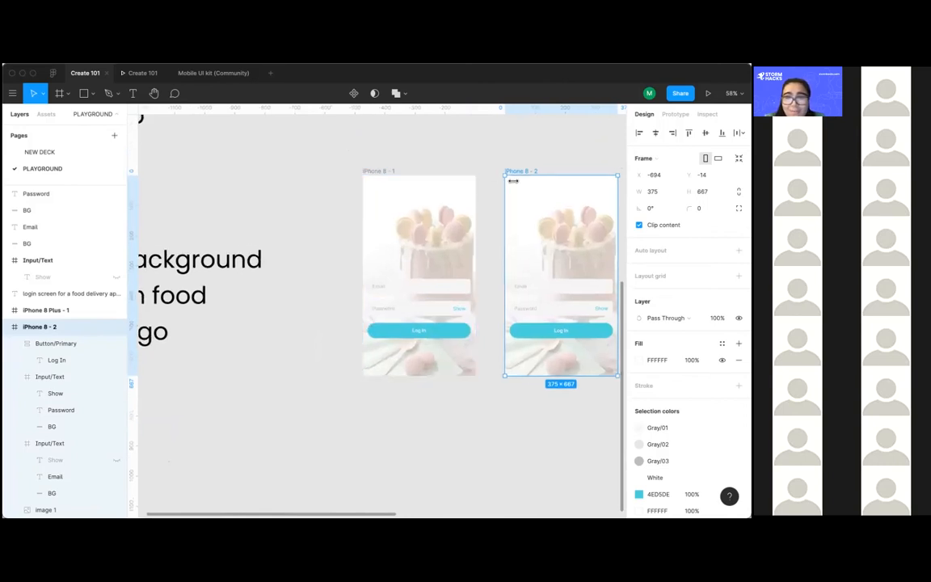
{"action": "left_click_drag", "start_coordinate": [517, 171], "coordinate": [511, 175]}
{"action": "scroll", "coordinate": [445, 131], "scroll_direction": "left", "scroll_amount": 3}
{"action": "scroll", "coordinate": [444, 131], "scroll_direction": "up", "scroll_amount": 1}
{"action": "scroll", "coordinate": [445, 131], "scroll_direction": "left", "scroll_amount": 2}
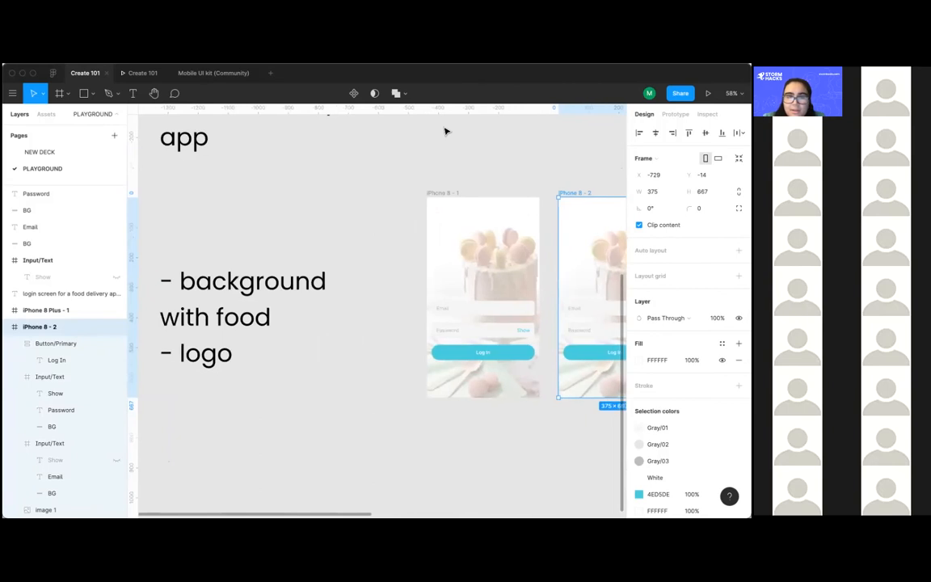
{"action": "scroll", "coordinate": [443, 130], "scroll_direction": "down", "scroll_amount": 5}
{"action": "scroll", "coordinate": [405, 258], "scroll_direction": "left", "scroll_amount": 2}
{"action": "scroll", "coordinate": [404, 258], "scroll_direction": "up", "scroll_amount": 3}
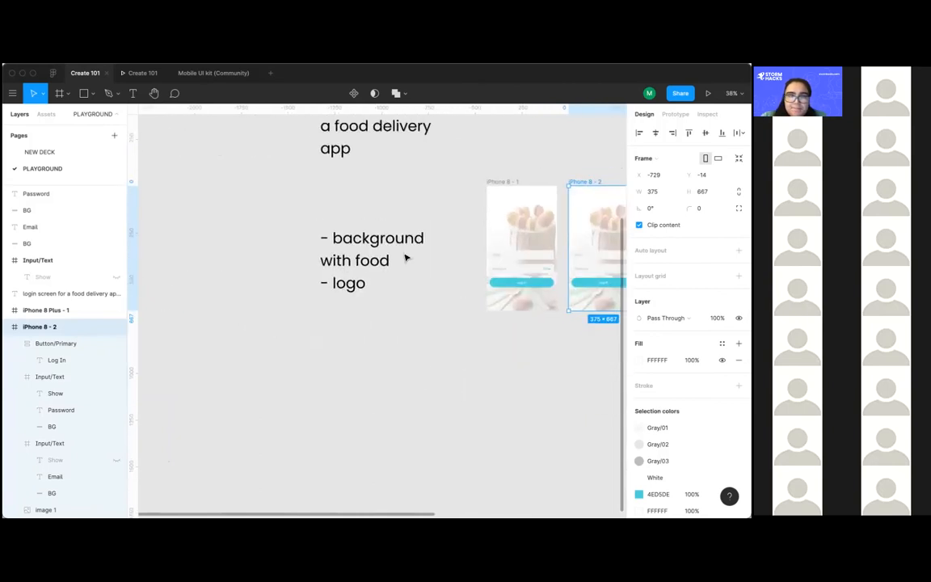
{"action": "scroll", "coordinate": [405, 258], "scroll_direction": "right", "scroll_amount": 2}
{"action": "scroll", "coordinate": [404, 257], "scroll_direction": "down", "scroll_amount": 3}
{"action": "scroll", "coordinate": [404, 241], "scroll_direction": "left", "scroll_amount": 2}
{"action": "scroll", "coordinate": [403, 241], "scroll_direction": "up", "scroll_amount": 3}
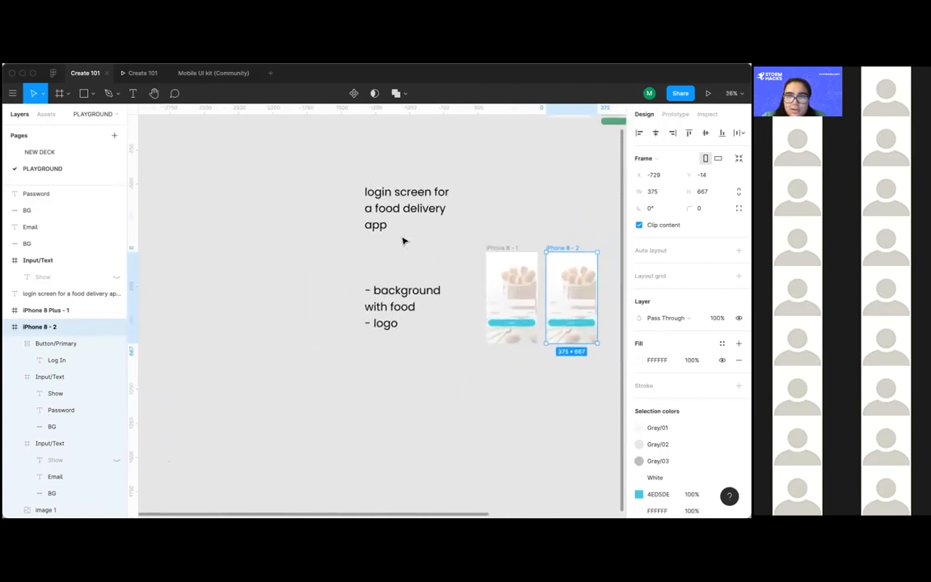
{"action": "scroll", "coordinate": [453, 266], "scroll_direction": "right", "scroll_amount": 2}
{"action": "scroll", "coordinate": [438, 218], "scroll_direction": "up", "scroll_amount": 3}
{"action": "scroll", "coordinate": [438, 218], "scroll_direction": "left", "scroll_amount": 2}
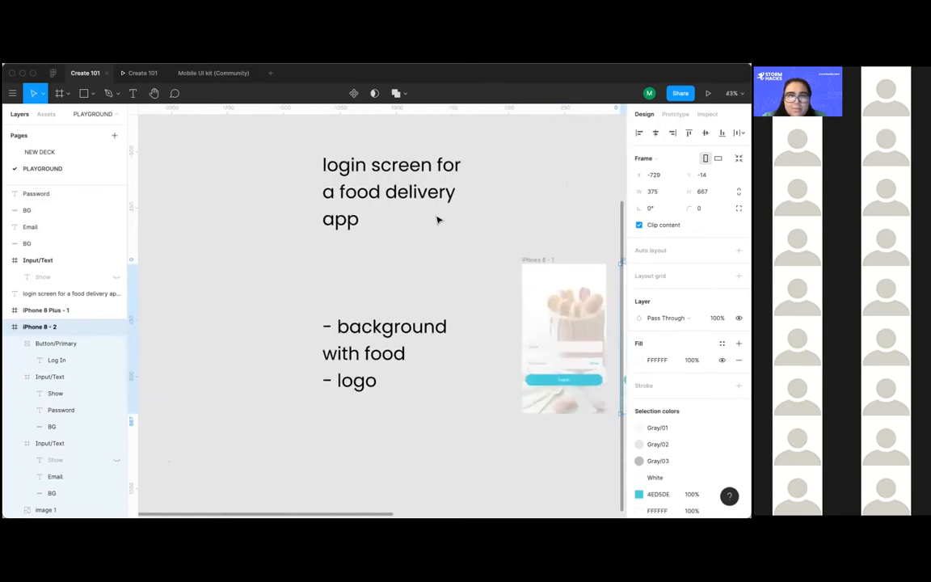
{"action": "scroll", "coordinate": [438, 218], "scroll_direction": "right", "scroll_amount": 2}
Step: Add a default 100 × 100 rectangle on the canvas between the brief text and the first iPhone 8 frame
{"action": "left_click", "coordinate": [92, 93]}
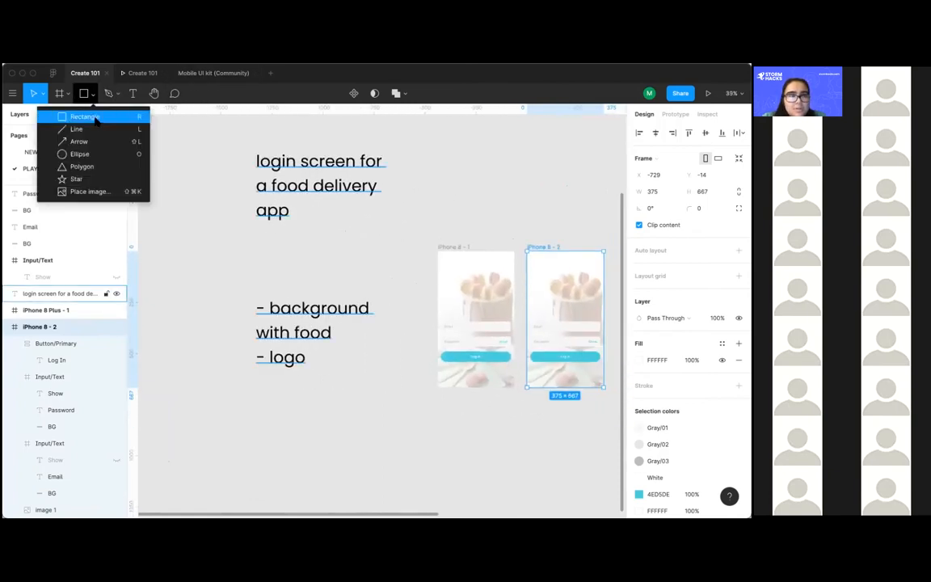
{"action": "left_click", "coordinate": [80, 127]}
{"action": "scroll", "coordinate": [441, 279], "scroll_direction": "up", "scroll_amount": 3}
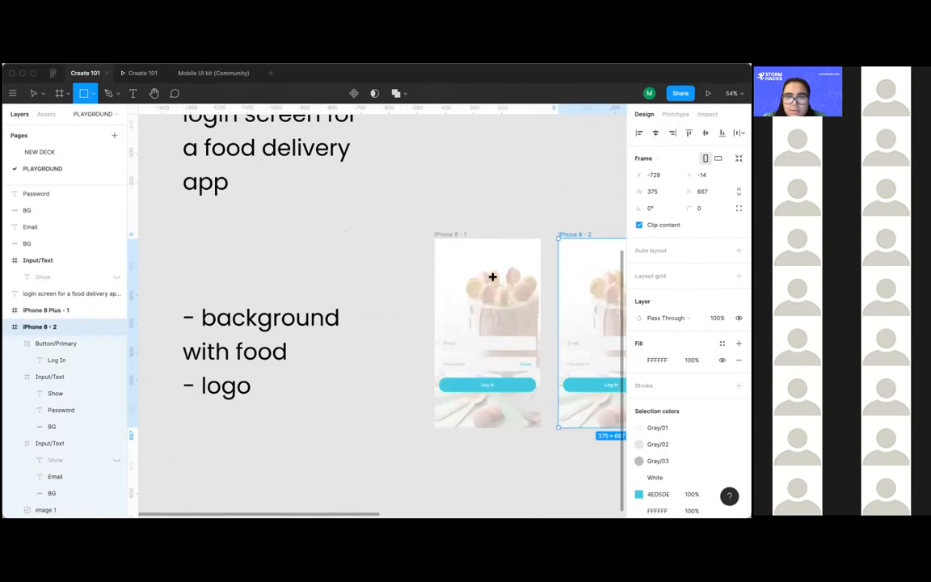
{"action": "scroll", "coordinate": [426, 254], "scroll_direction": "left", "scroll_amount": 2}
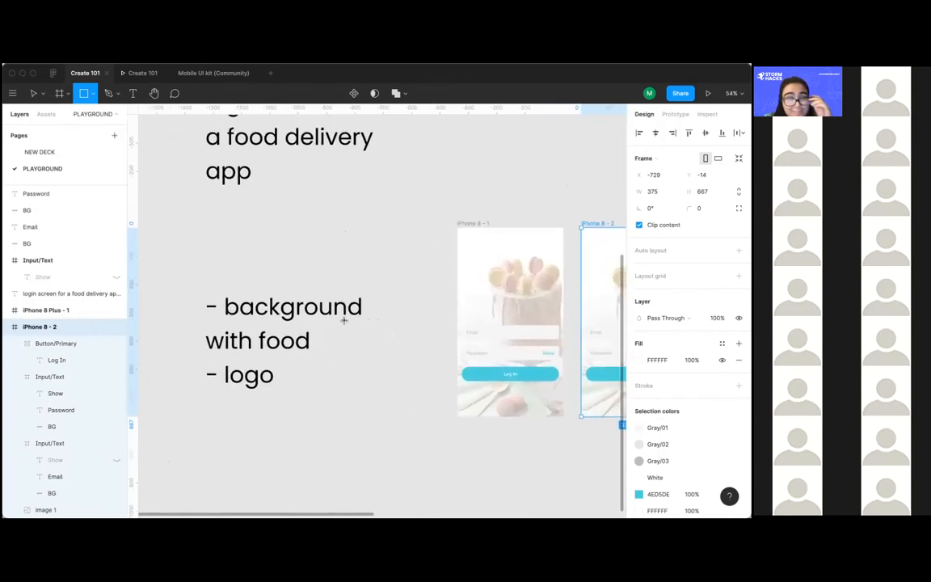
{"action": "left_click", "coordinate": [417, 242]}
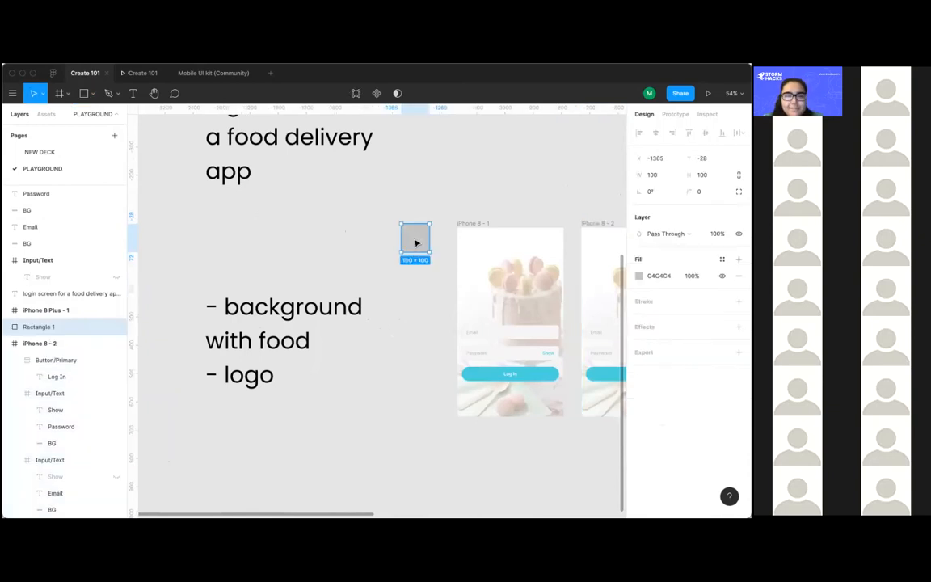
Step: Move the gray square up toward the brief's heading text, to about X -1424, Y -140, and keep it selected
{"action": "left_click", "coordinate": [395, 308]}
{"action": "left_click_drag", "start_coordinate": [407, 239], "coordinate": [385, 200]}
{"action": "left_click", "coordinate": [378, 237]}
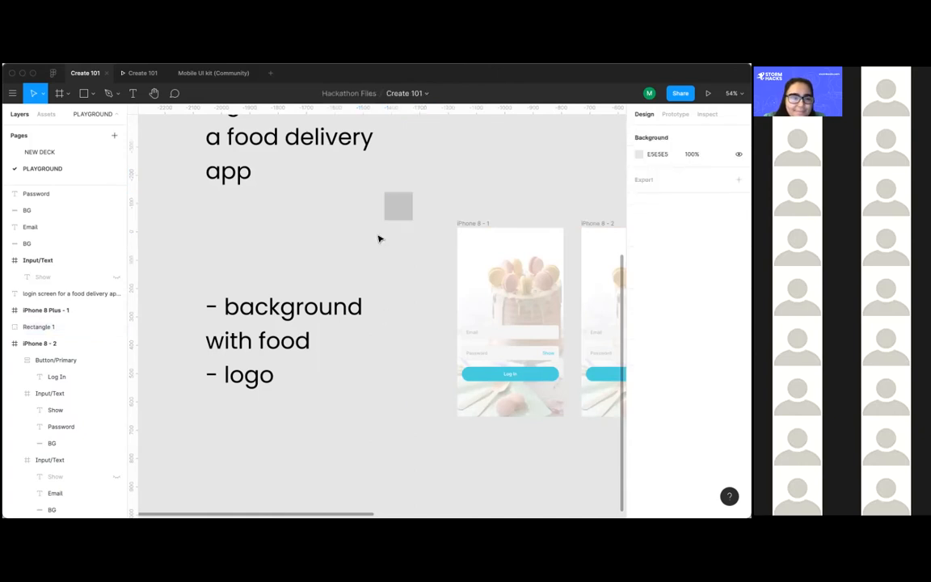
{"action": "left_click", "coordinate": [395, 208]}
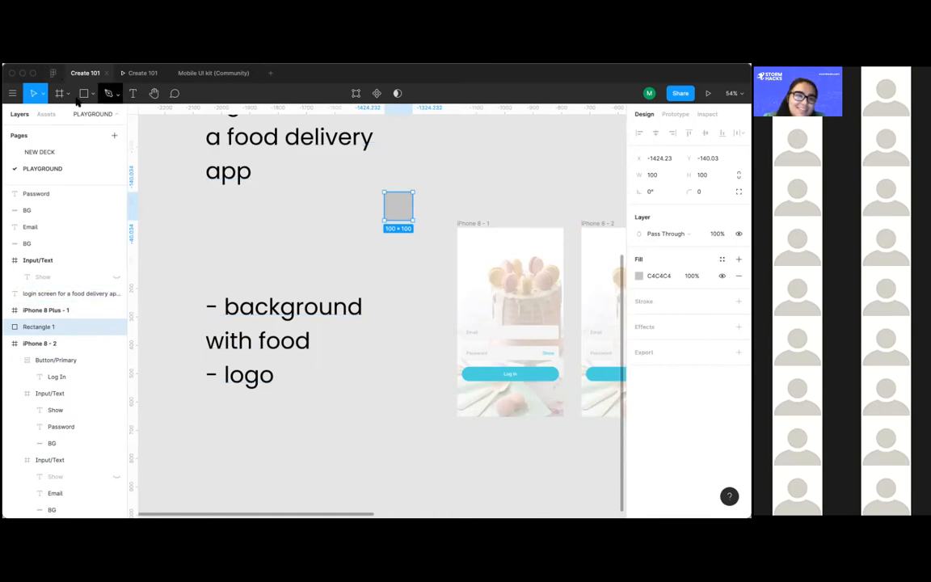
Step: Search the Figma Community for "material design" and view the Material Design Icons file page
{"action": "left_click", "coordinate": [53, 74]}
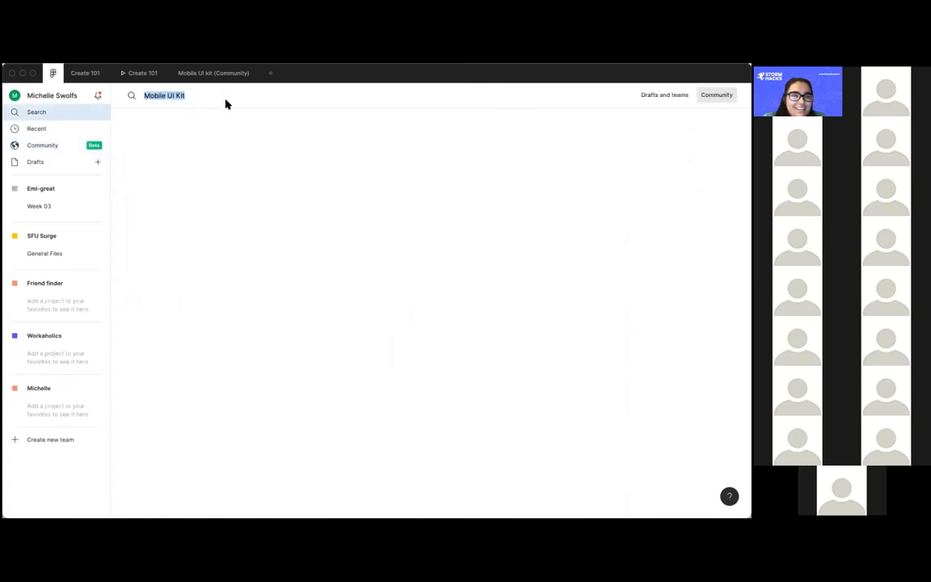
{"action": "type", "text": "material"}
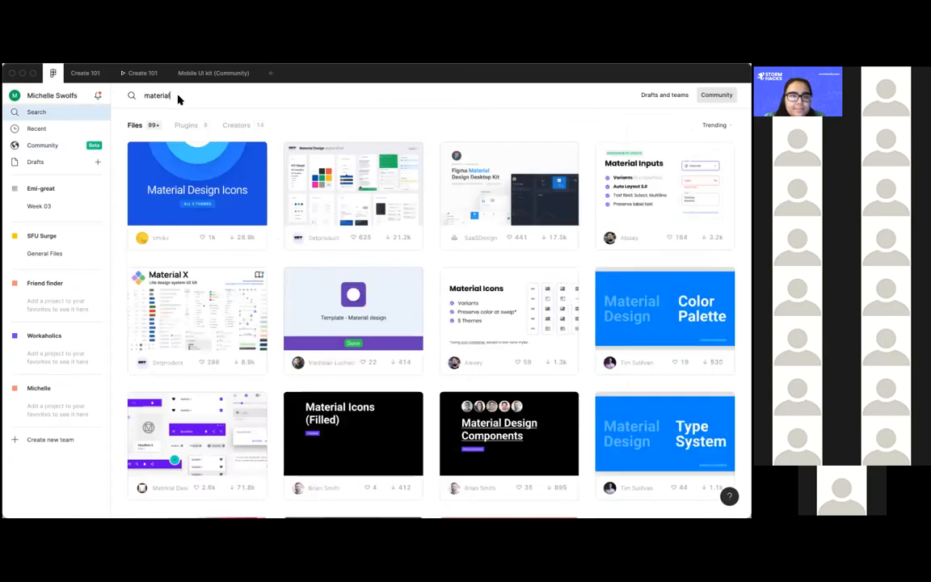
{"action": "type", "text": "design"}
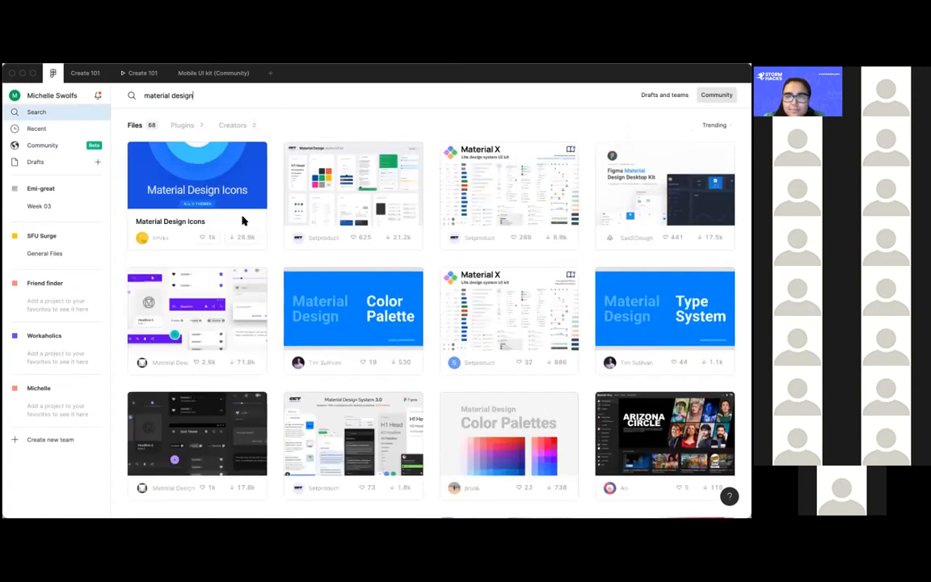
{"action": "scroll", "coordinate": [243, 220], "scroll_direction": "down", "scroll_amount": 1}
{"action": "scroll", "coordinate": [243, 220], "scroll_direction": "down", "scroll_amount": 3}
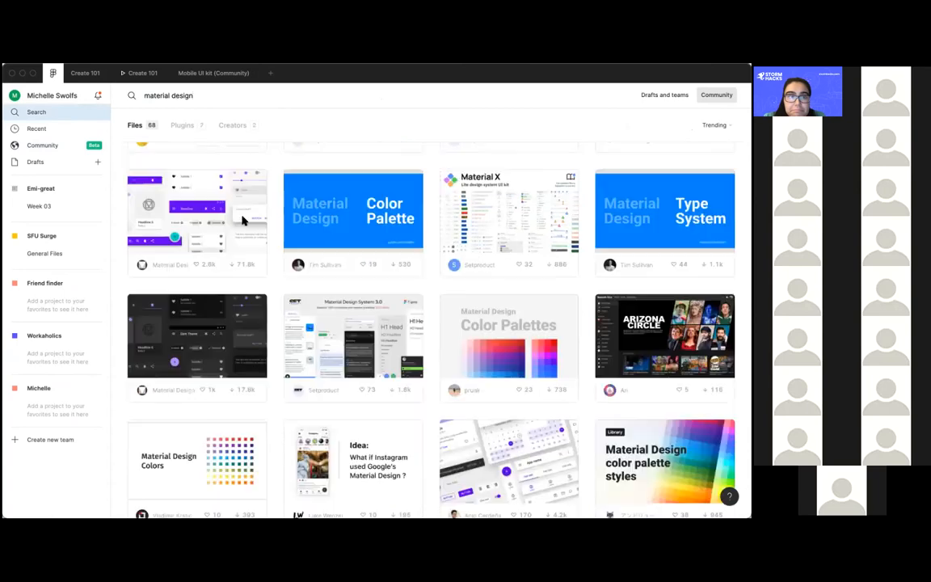
{"action": "left_click", "coordinate": [242, 220]}
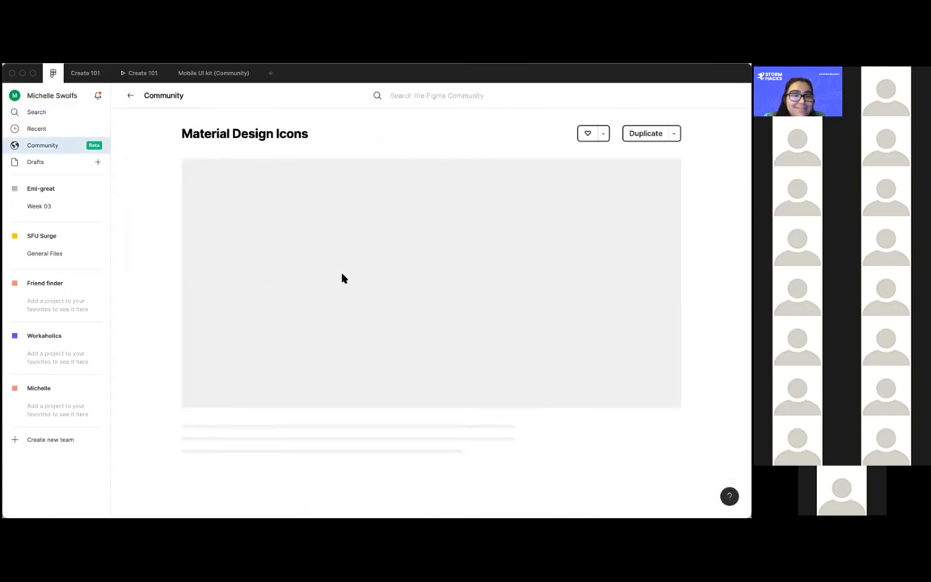
{"action": "scroll", "coordinate": [343, 277], "scroll_direction": "down", "scroll_amount": 2}
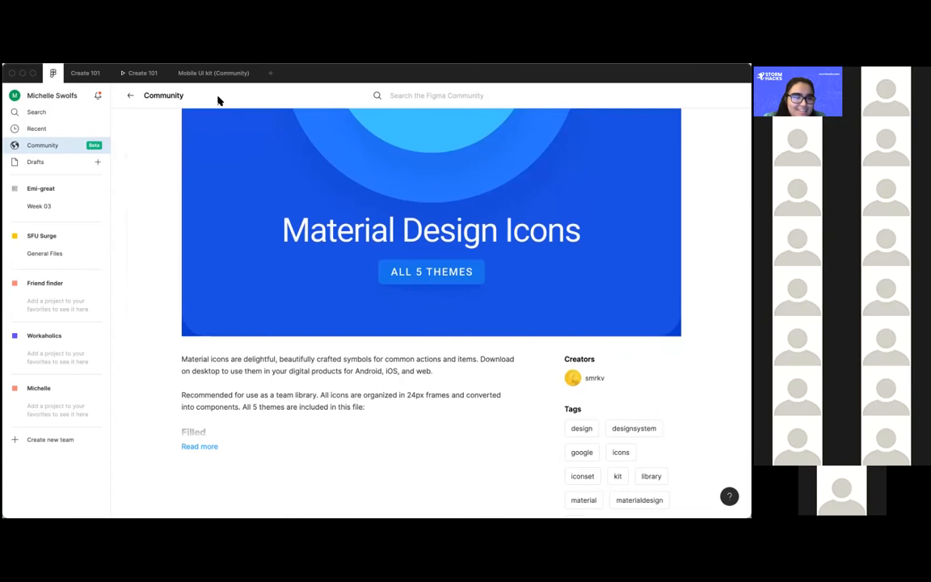
Step: Return to the Create 101 design file and delete the gray square beside the brief text
{"action": "left_click", "coordinate": [85, 75]}
{"action": "left_click", "coordinate": [323, 202]}
{"action": "scroll", "coordinate": [380, 200], "scroll_direction": "up", "scroll_amount": 3}
{"action": "left_click", "coordinate": [380, 201]}
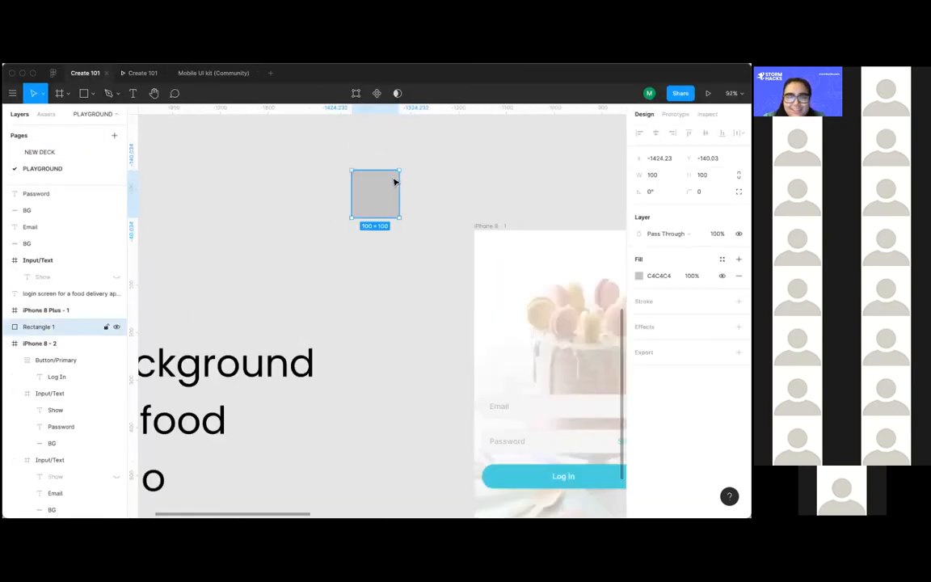
{"action": "key", "text": "Delete"}
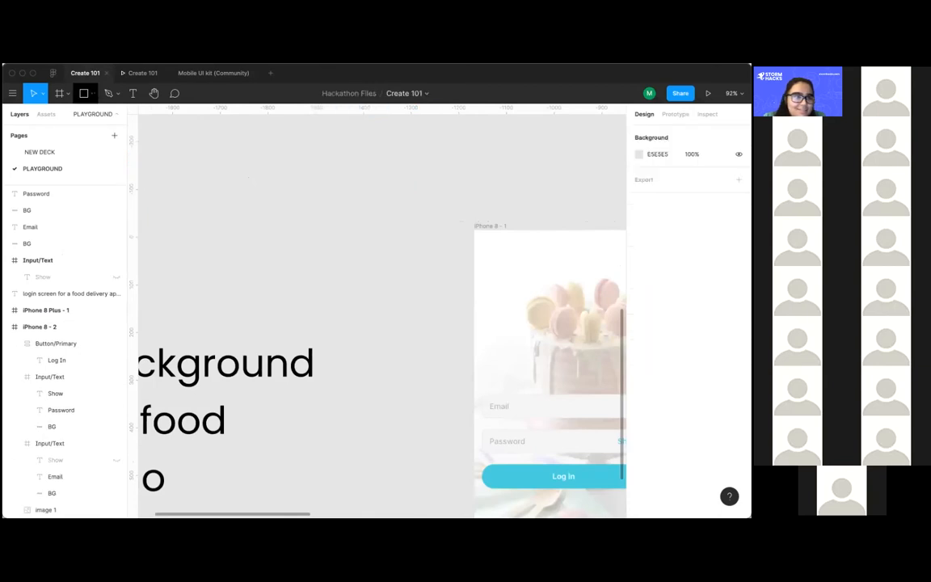
Step: Draw a circle about 158 × 158 inside the iPhone 8 - 1 frame, centered horizontally above the Email field at about X 108, Y 127
{"action": "left_click", "coordinate": [92, 93]}
{"action": "left_click", "coordinate": [89, 156]}
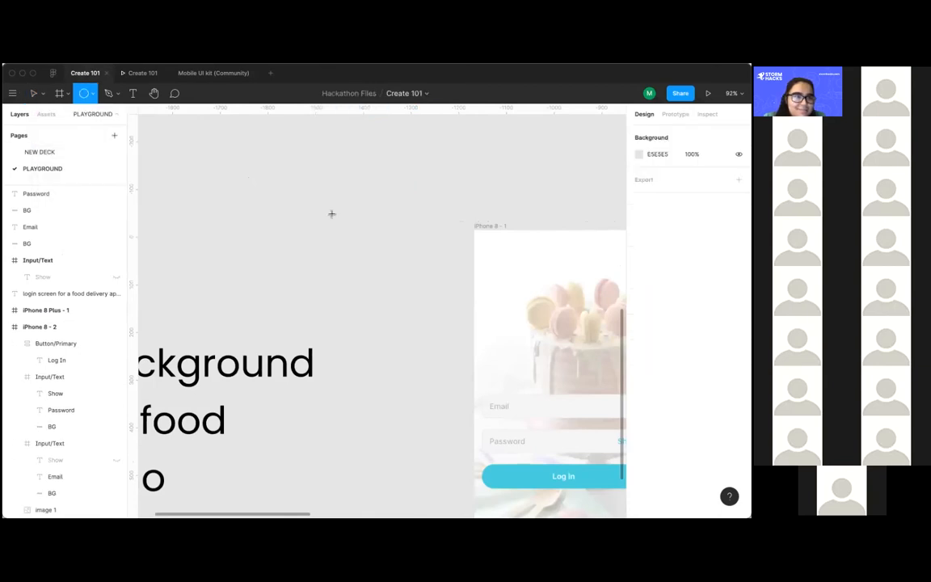
{"action": "scroll", "coordinate": [330, 212], "scroll_direction": "right", "scroll_amount": 4}
{"action": "scroll", "coordinate": [330, 212], "scroll_direction": "down", "scroll_amount": 2}
{"action": "left_click_drag", "start_coordinate": [415, 231], "coordinate": [491, 306]}
{"action": "left_click_drag", "start_coordinate": [443, 275], "coordinate": [440, 276]}
{"action": "left_click", "coordinate": [273, 244]}
{"action": "scroll", "coordinate": [273, 244], "scroll_direction": "right", "scroll_amount": 1}
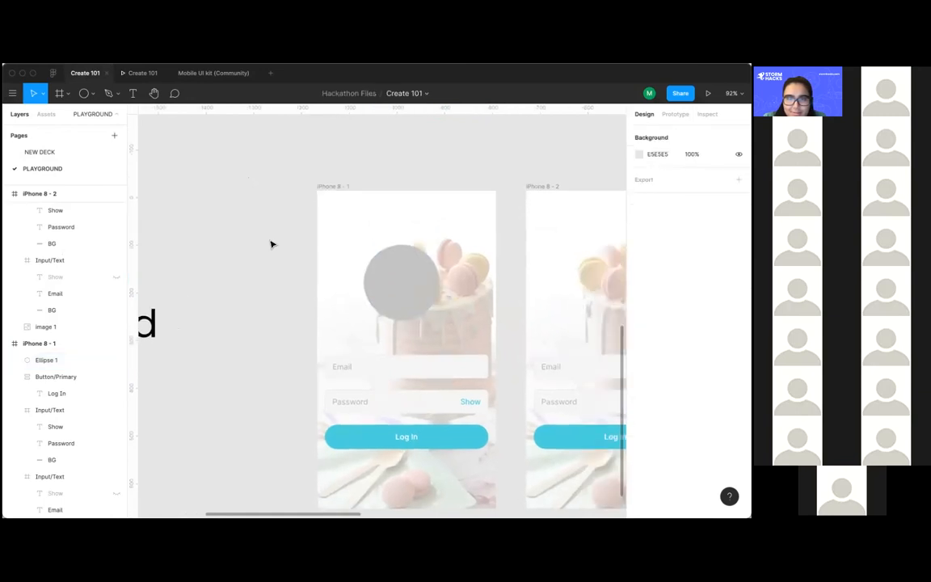
{"action": "scroll", "coordinate": [273, 244], "scroll_direction": "down", "scroll_amount": 4}
{"action": "left_click_drag", "start_coordinate": [355, 276], "coordinate": [357, 276]}
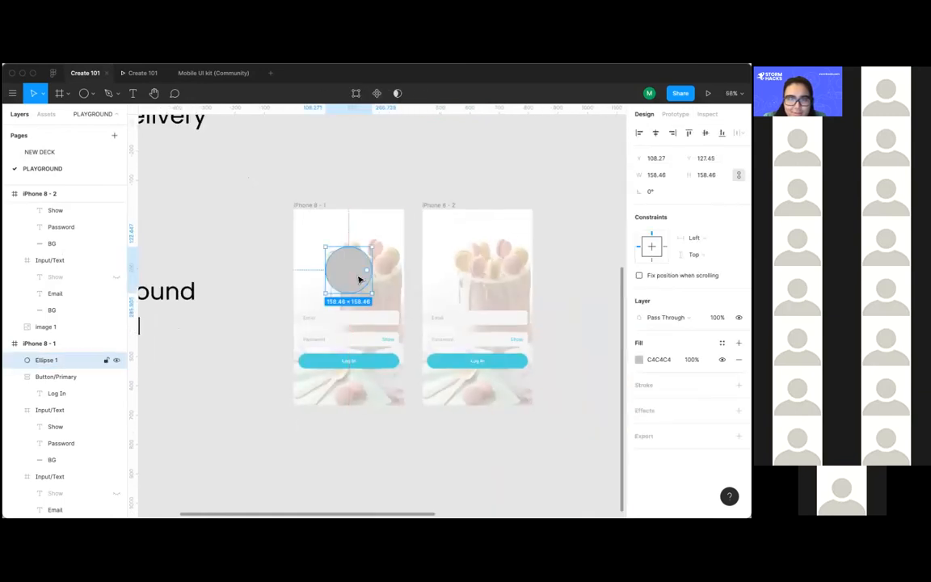
Step: Set the circle's fill color to solid white, FFFFFF
{"action": "left_click", "coordinate": [317, 157]}
{"action": "scroll", "coordinate": [346, 172], "scroll_direction": "down", "scroll_amount": 1}
{"action": "scroll", "coordinate": [355, 242], "scroll_direction": "up", "scroll_amount": 3}
{"action": "scroll", "coordinate": [360, 299], "scroll_direction": "down", "scroll_amount": 2}
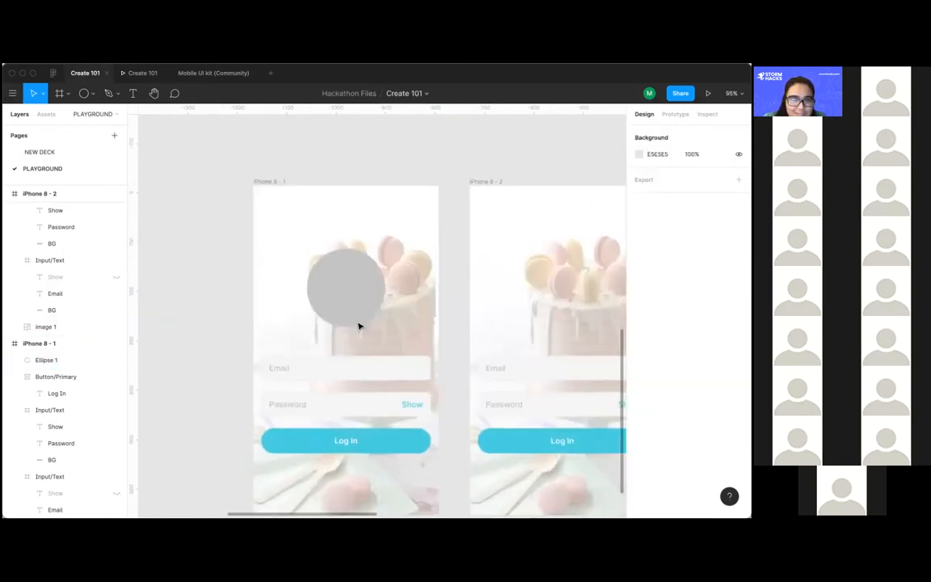
{"action": "scroll", "coordinate": [364, 303], "scroll_direction": "down", "scroll_amount": 4}
{"action": "left_click", "coordinate": [355, 303]}
{"action": "left_click", "coordinate": [638, 359]}
{"action": "left_click_drag", "start_coordinate": [533, 319], "coordinate": [464, 244]}
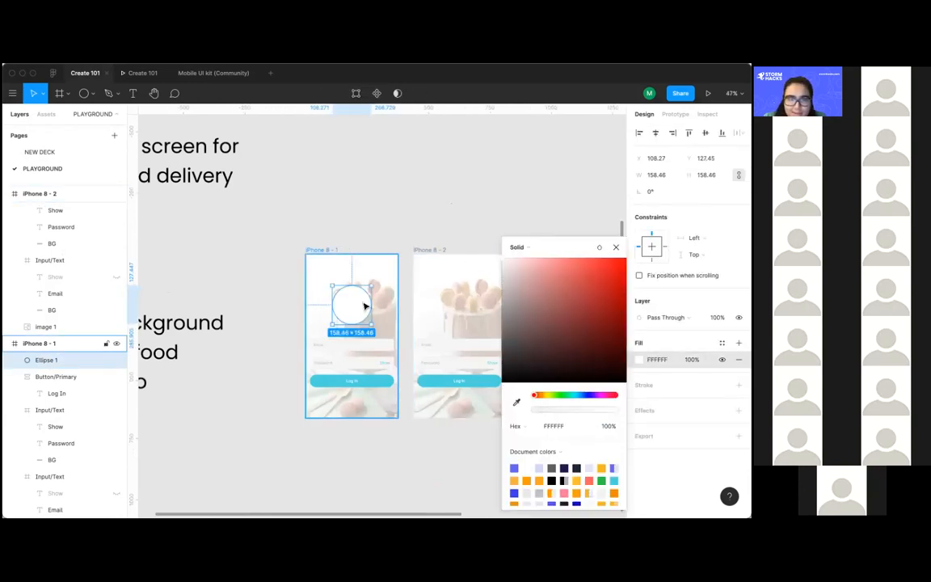
{"action": "left_click", "coordinate": [357, 210]}
Step: Nudge the iPhone 8 - 2 frame to X -732, Y -14
{"action": "scroll", "coordinate": [357, 210], "scroll_direction": "down", "scroll_amount": 4}
{"action": "scroll", "coordinate": [381, 233], "scroll_direction": "up", "scroll_amount": 3}
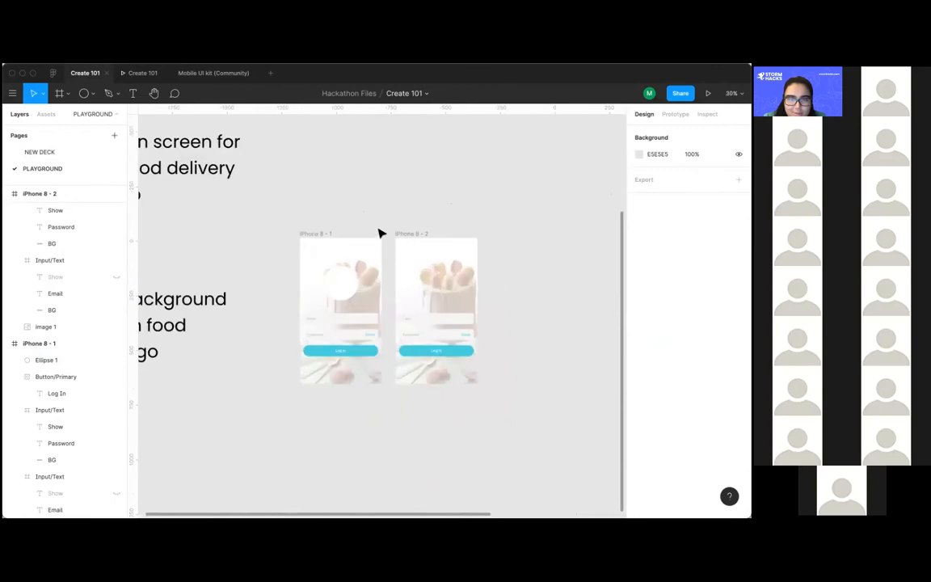
{"action": "scroll", "coordinate": [361, 254], "scroll_direction": "up", "scroll_amount": 5}
{"action": "scroll", "coordinate": [429, 363], "scroll_direction": "down", "scroll_amount": 3}
{"action": "left_click", "coordinate": [454, 264]}
{"action": "scroll", "coordinate": [455, 264], "scroll_direction": "down", "scroll_amount": 3}
{"action": "mouse_move", "coordinate": [440, 253]}
{"action": "left_mouse_down"}
{"action": "mouse_move", "coordinate": [477, 249]}
{"action": "mouse_move", "coordinate": [439, 253]}
{"action": "left_mouse_up"}
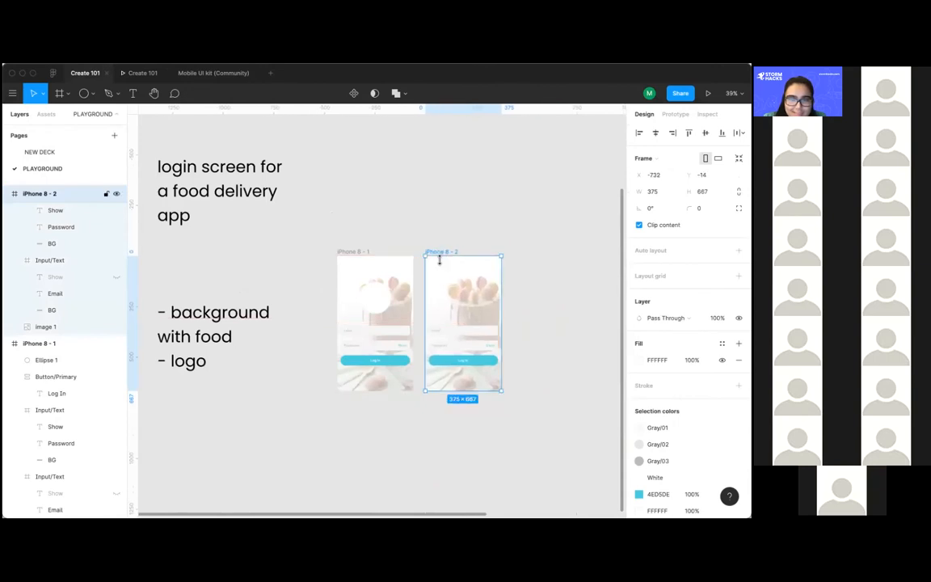
{"action": "scroll", "coordinate": [368, 220], "scroll_direction": "left", "scroll_amount": 3}
{"action": "scroll", "coordinate": [368, 220], "scroll_direction": "left", "scroll_amount": 2}
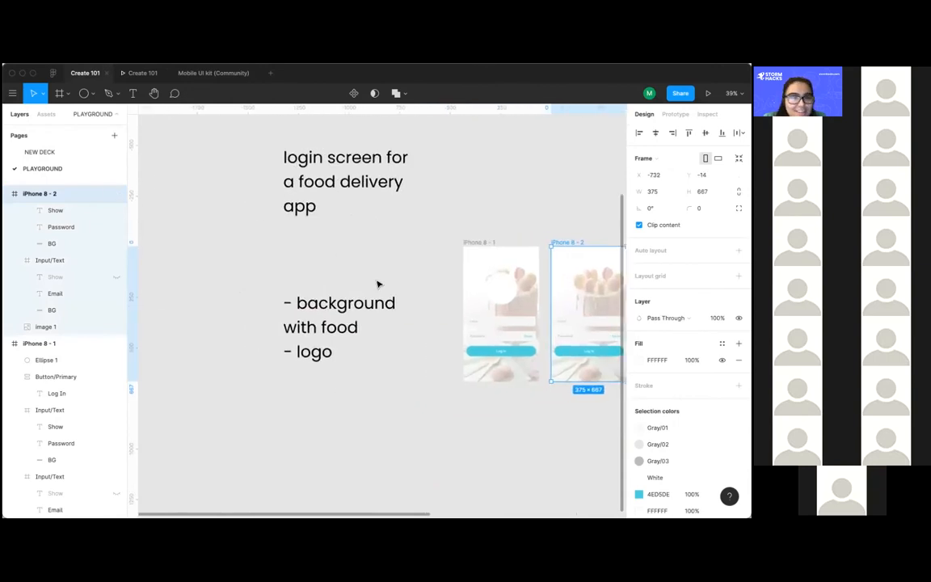
{"action": "scroll", "coordinate": [378, 284], "scroll_direction": "down", "scroll_amount": 2}
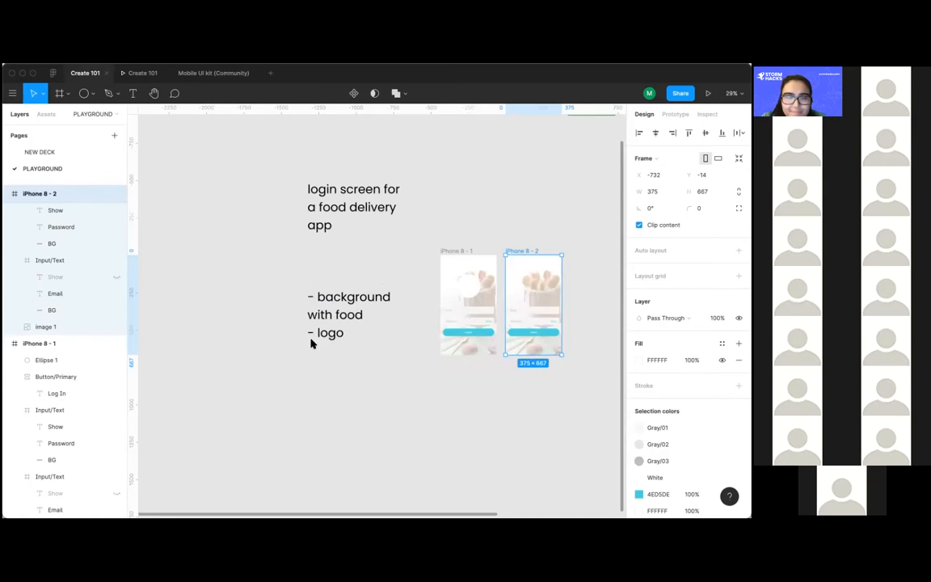
{"action": "scroll", "coordinate": [402, 311], "scroll_direction": "left", "scroll_amount": 2}
{"action": "scroll", "coordinate": [402, 311], "scroll_direction": "down", "scroll_amount": 1}
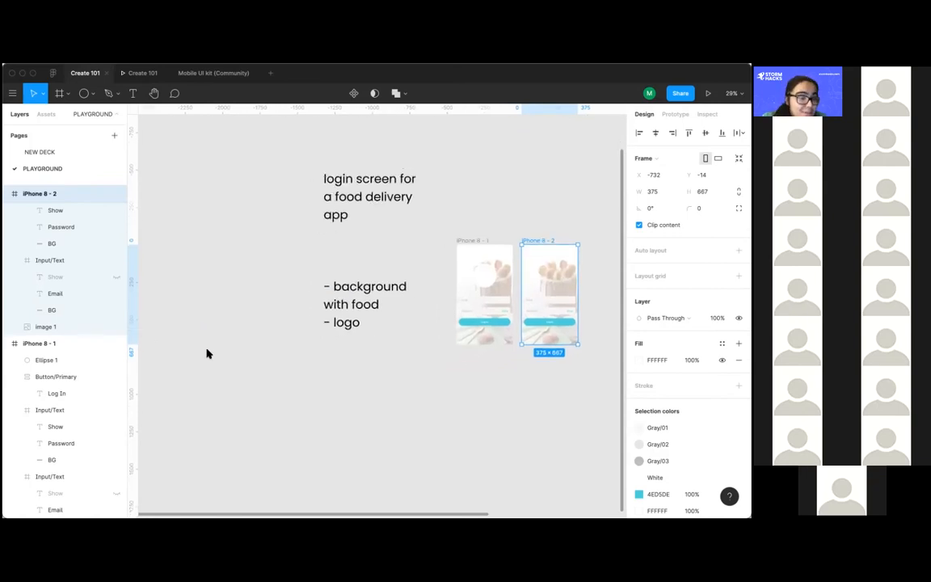
{"action": "scroll", "coordinate": [388, 338], "scroll_direction": "right", "scroll_amount": 3}
{"action": "scroll", "coordinate": [388, 338], "scroll_direction": "up", "scroll_amount": 1}
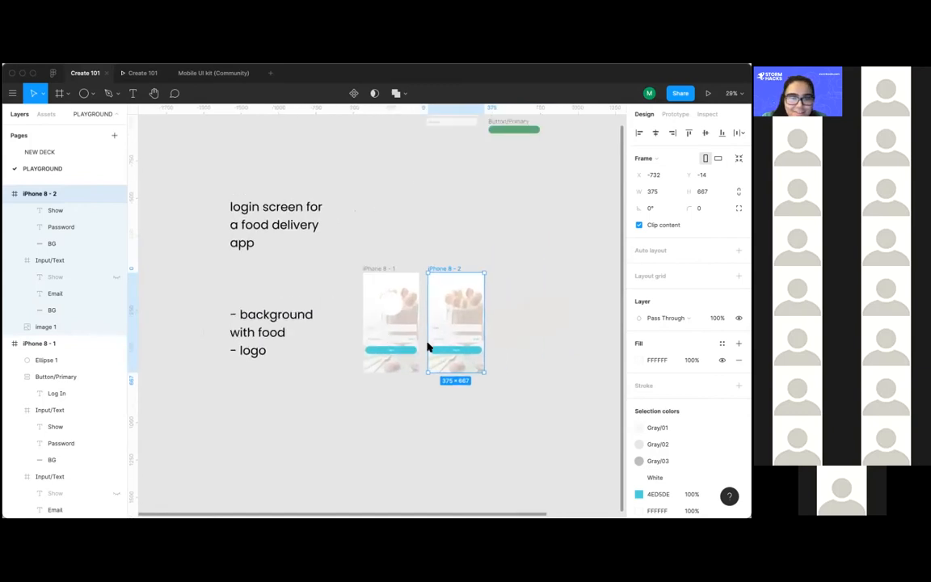
Step: Move the button, input fields and background image out of iPhone 8 - 2 onto the canvas above the frames, emptying that frame
{"action": "left_click", "coordinate": [394, 406]}
{"action": "scroll", "coordinate": [356, 386], "scroll_direction": "left", "scroll_amount": 2}
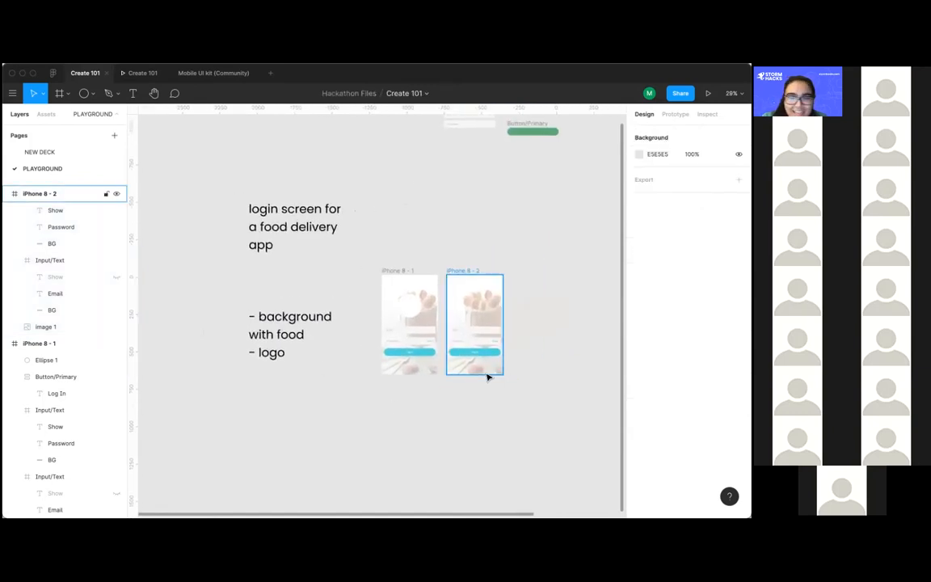
{"action": "left_click_drag", "start_coordinate": [526, 374], "coordinate": [452, 287]}
{"action": "left_click_drag", "start_coordinate": [472, 324], "coordinate": [395, 182]}
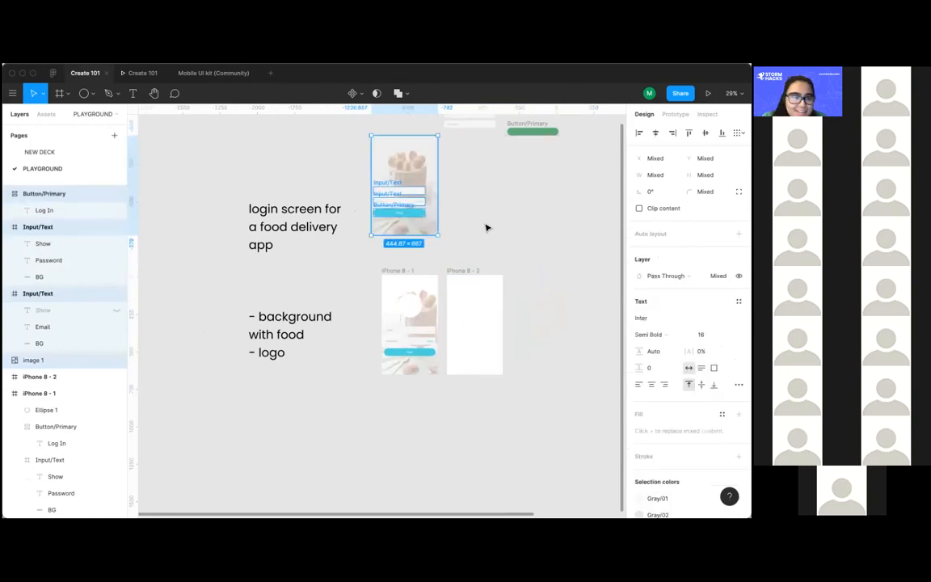
Step: Shift both iPhone 8 frames to the right with a wider gap between them, placing iPhone 8 - 1 at X -877.67, Y -14
{"action": "left_click", "coordinate": [477, 242]}
{"action": "left_click_drag", "start_coordinate": [458, 271], "coordinate": [520, 289]}
{"action": "left_click_drag", "start_coordinate": [407, 272], "coordinate": [451, 274]}
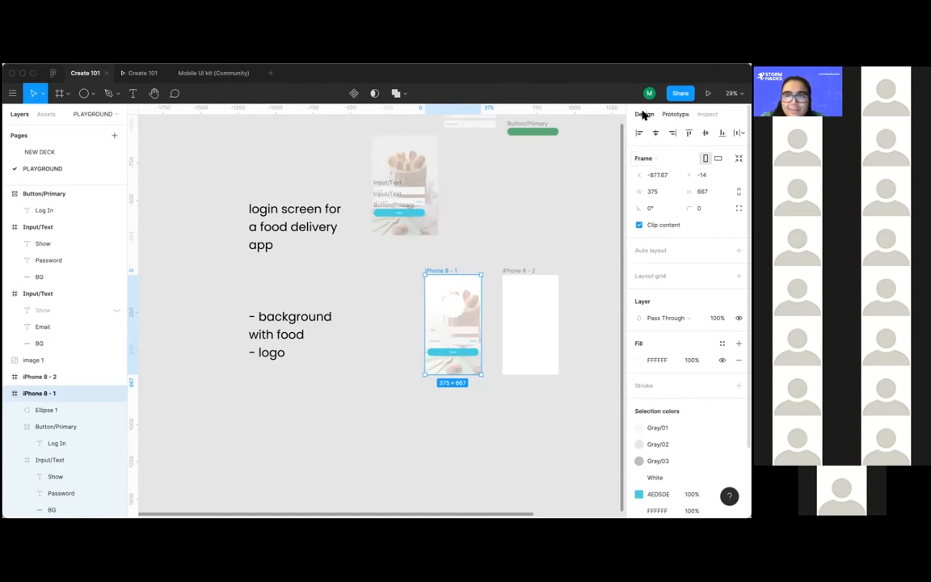
Step: Add a prototype connection from the Log In button on iPhone 8 - 1 to the blank iPhone 8 - 2 frame
{"action": "left_click", "coordinate": [684, 118]}
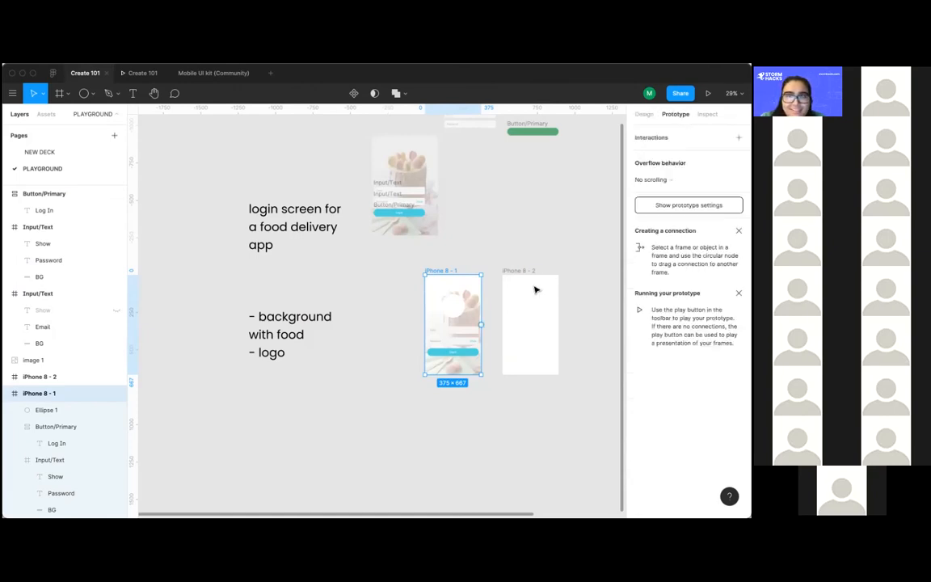
{"action": "scroll", "coordinate": [553, 241], "scroll_direction": "down", "scroll_amount": 2}
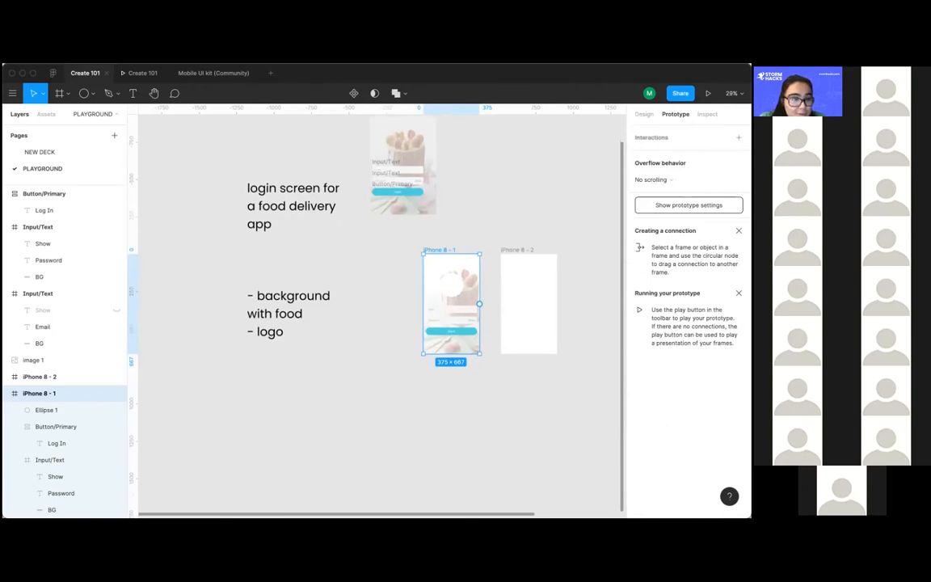
{"action": "scroll", "coordinate": [435, 294], "scroll_direction": "up", "scroll_amount": 3}
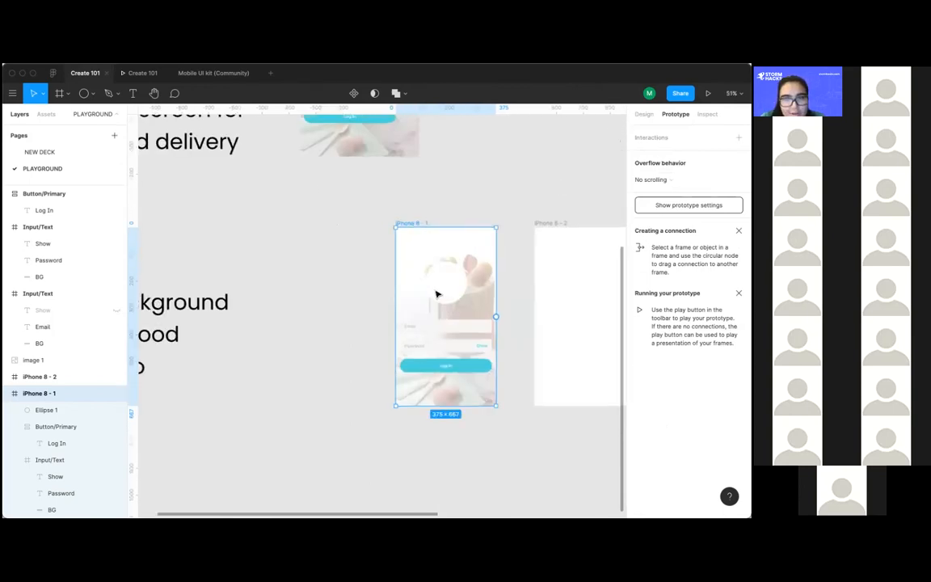
{"action": "scroll", "coordinate": [440, 258], "scroll_direction": "right", "scroll_amount": 2}
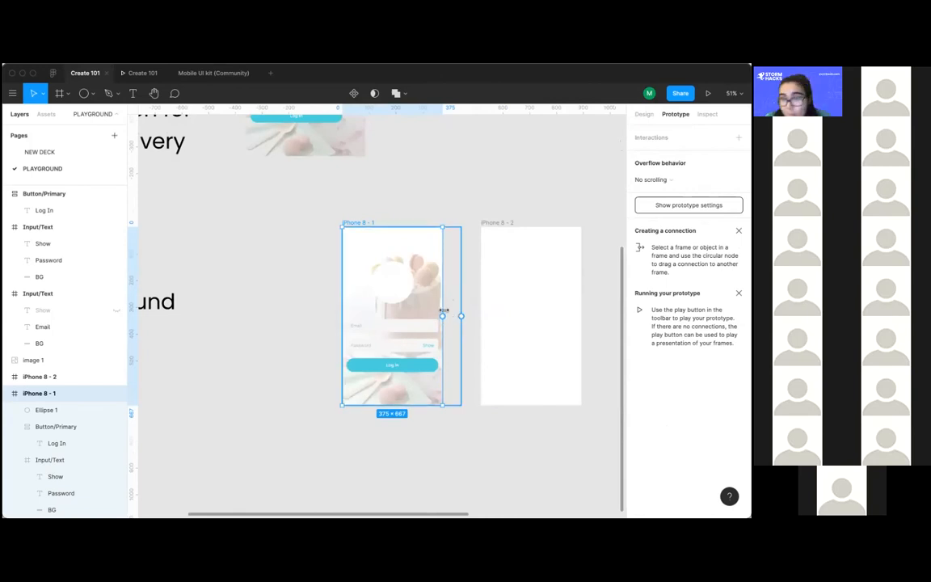
{"action": "left_click", "coordinate": [284, 286]}
{"action": "left_click", "coordinate": [413, 302]}
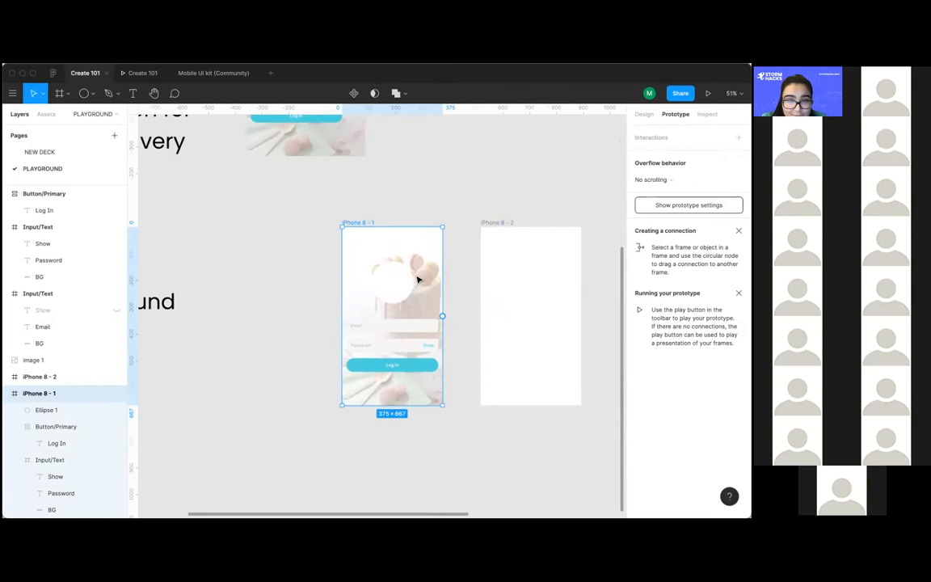
{"action": "left_click", "coordinate": [419, 366]}
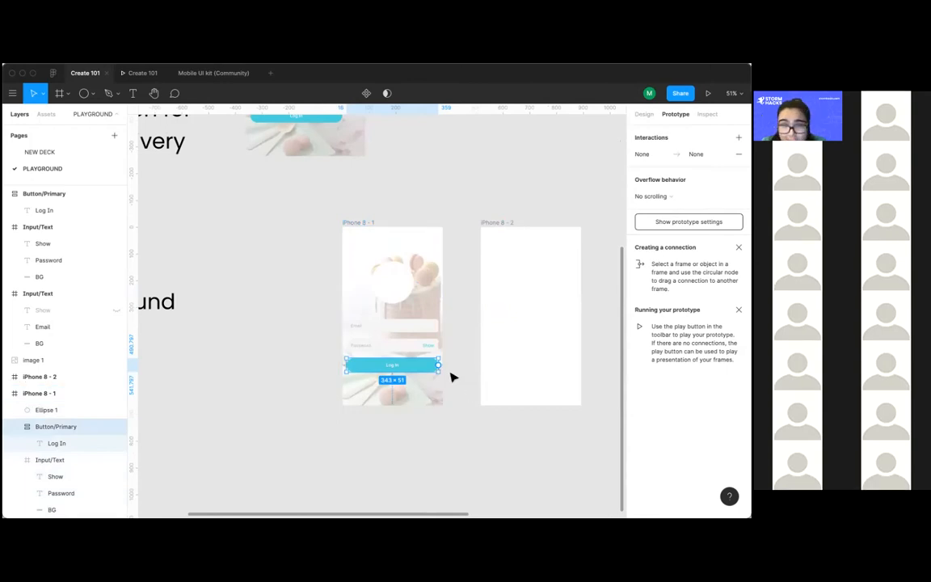
{"action": "left_click", "coordinate": [517, 275]}
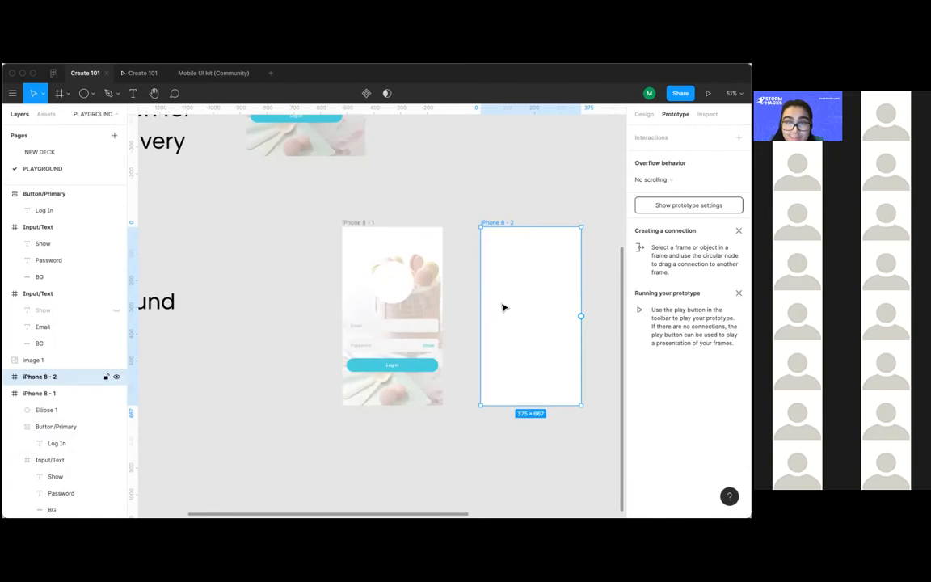
{"action": "scroll", "coordinate": [501, 307], "scroll_direction": "right", "scroll_amount": 2}
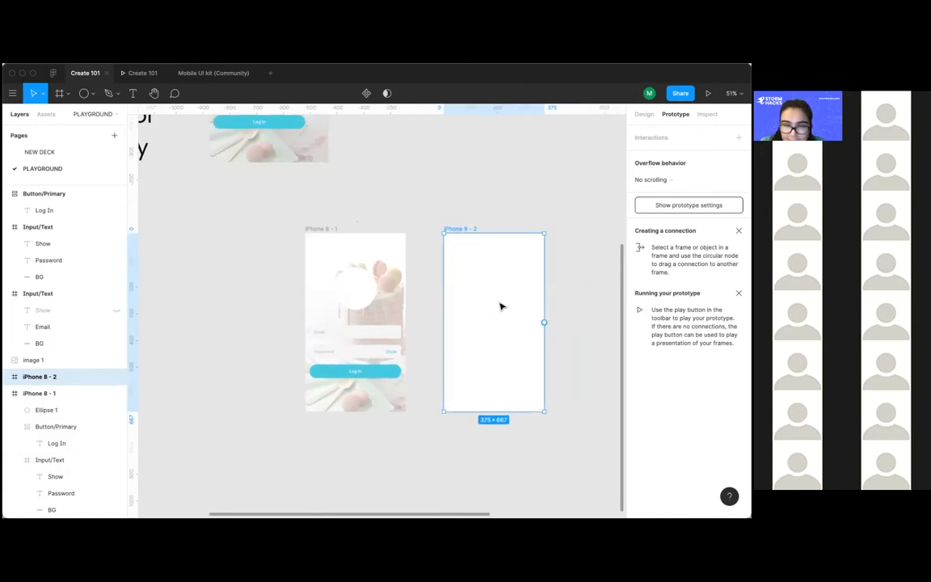
{"action": "left_click", "coordinate": [397, 374]}
{"action": "left_click_drag", "start_coordinate": [399, 374], "coordinate": [485, 320]}
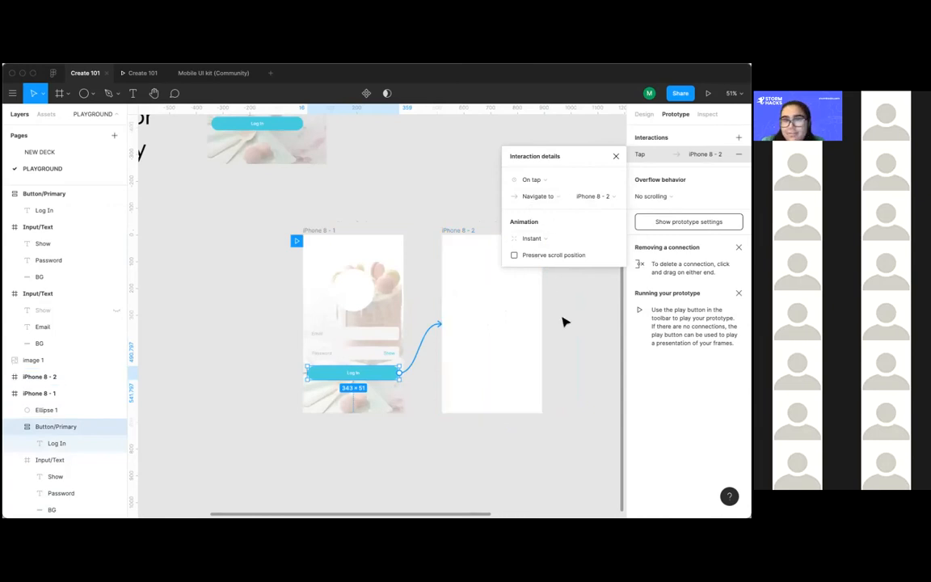
Step: Review the connection's trigger, action and animation choices, keeping On tap, Navigate to and Instant, and close the interaction details
{"action": "left_click", "coordinate": [526, 180]}
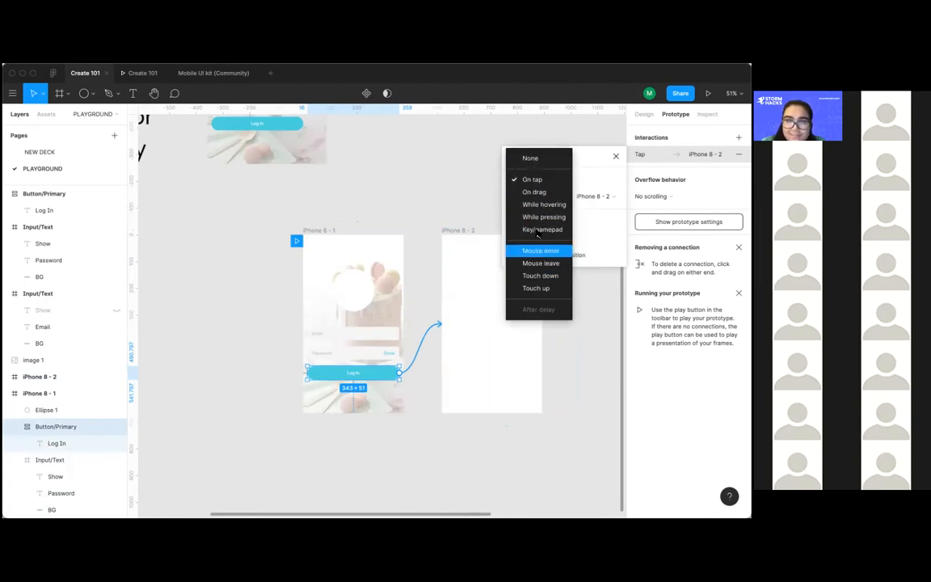
{"action": "left_click", "coordinate": [544, 178]}
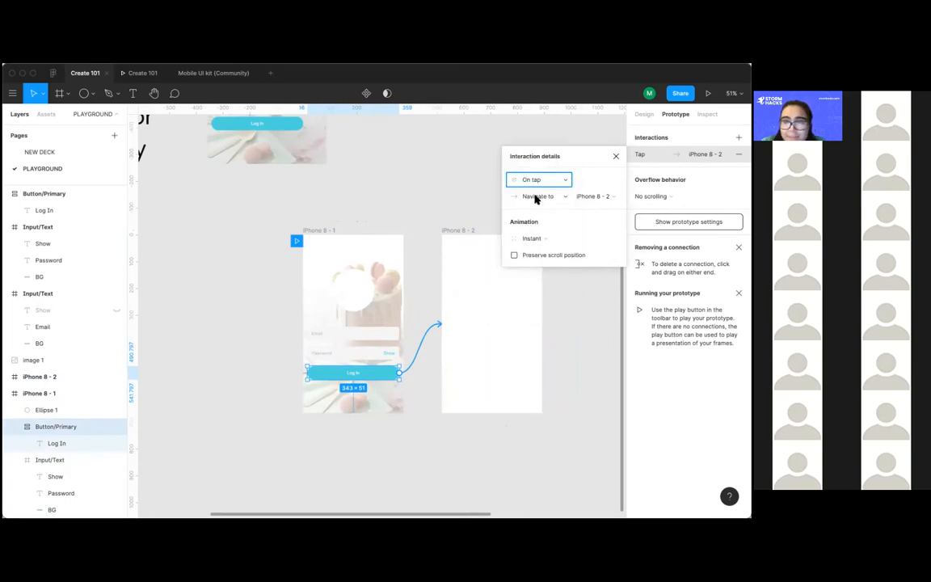
{"action": "left_click", "coordinate": [534, 197]}
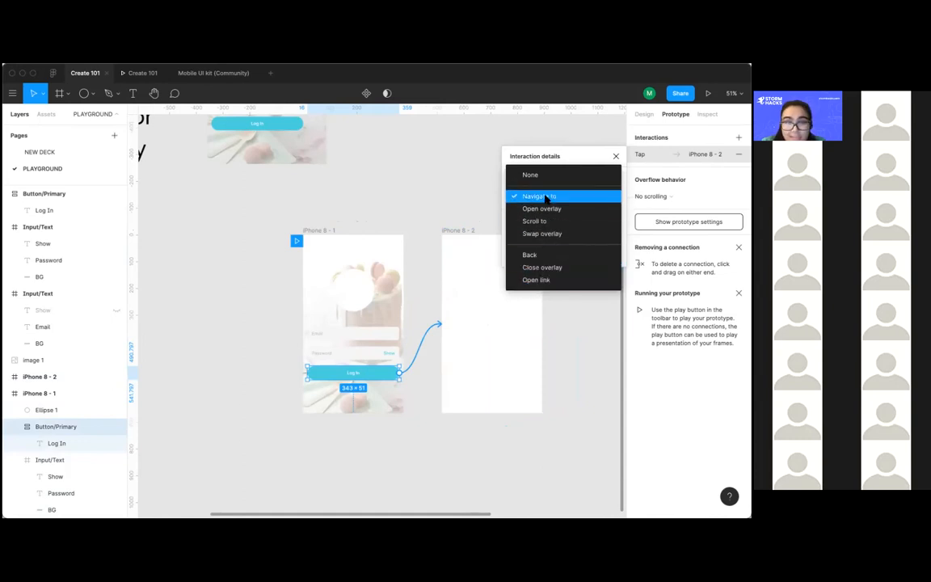
{"action": "left_click", "coordinate": [547, 198]}
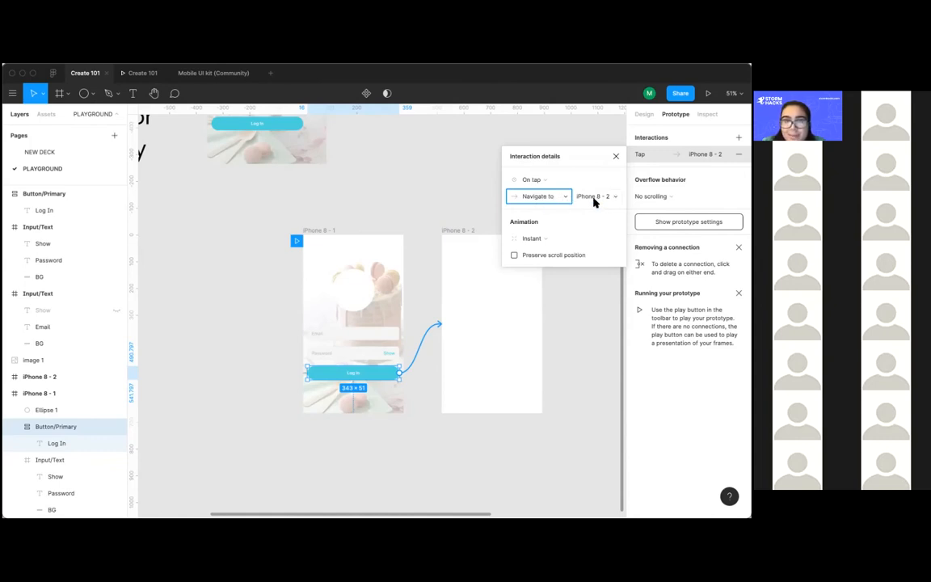
{"action": "left_click", "coordinate": [531, 239]}
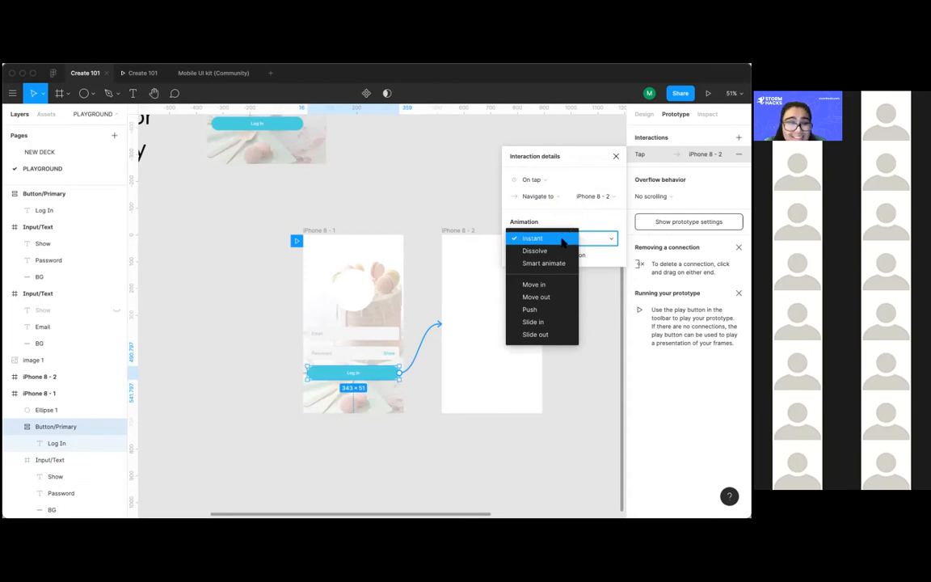
{"action": "left_click", "coordinate": [561, 240]}
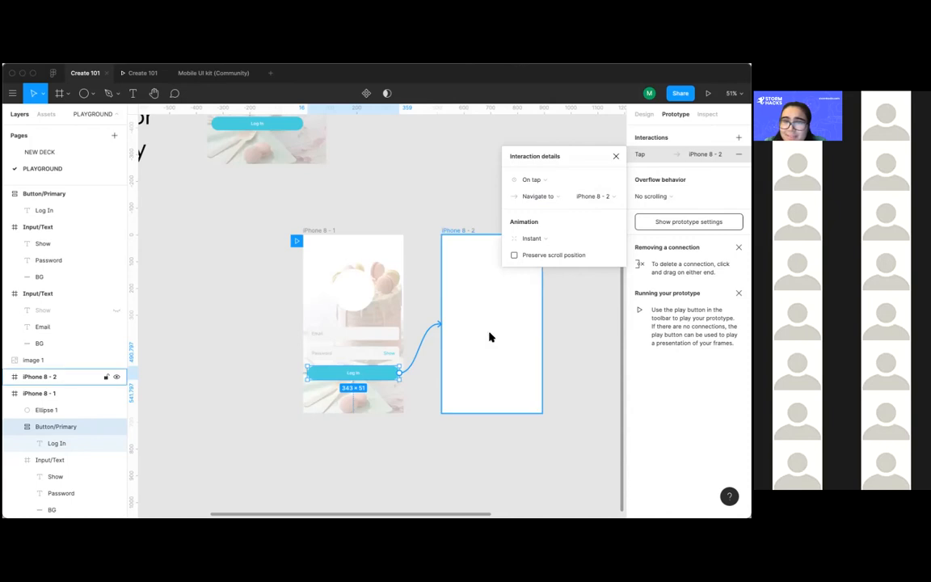
{"action": "left_click", "coordinate": [615, 159]}
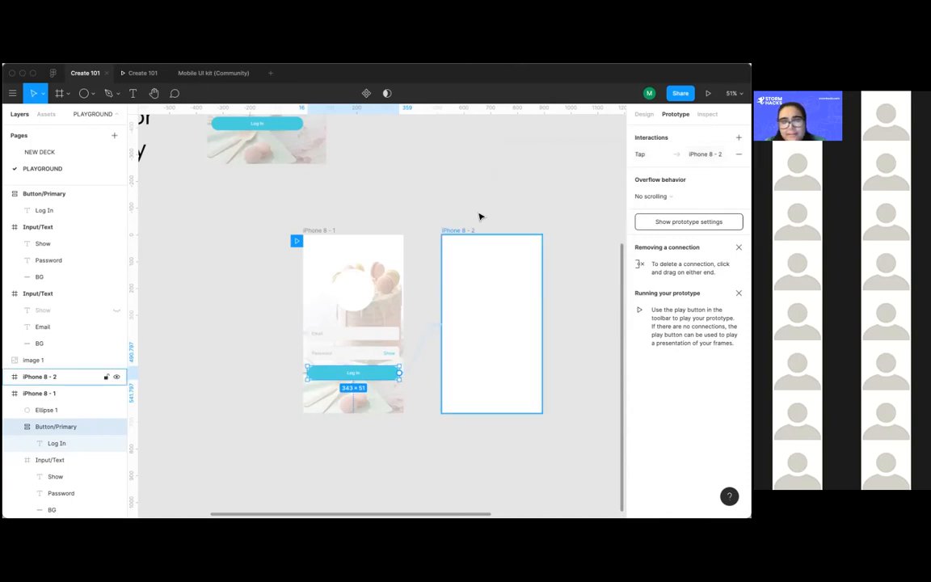
Step: Present the prototype with the iPhone 8 - 1 frame selected
{"action": "scroll", "coordinate": [459, 186], "scroll_direction": "left", "scroll_amount": 1}
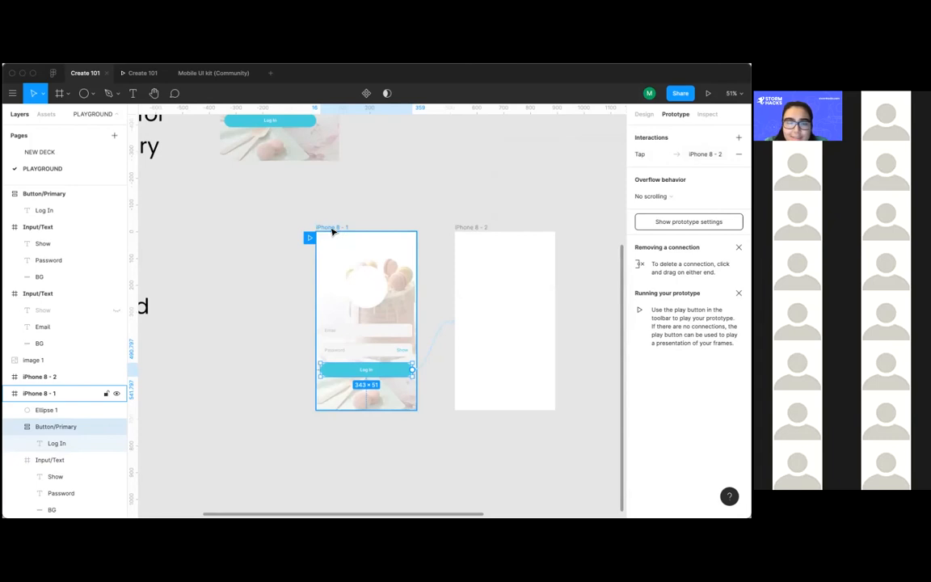
{"action": "left_click", "coordinate": [336, 229]}
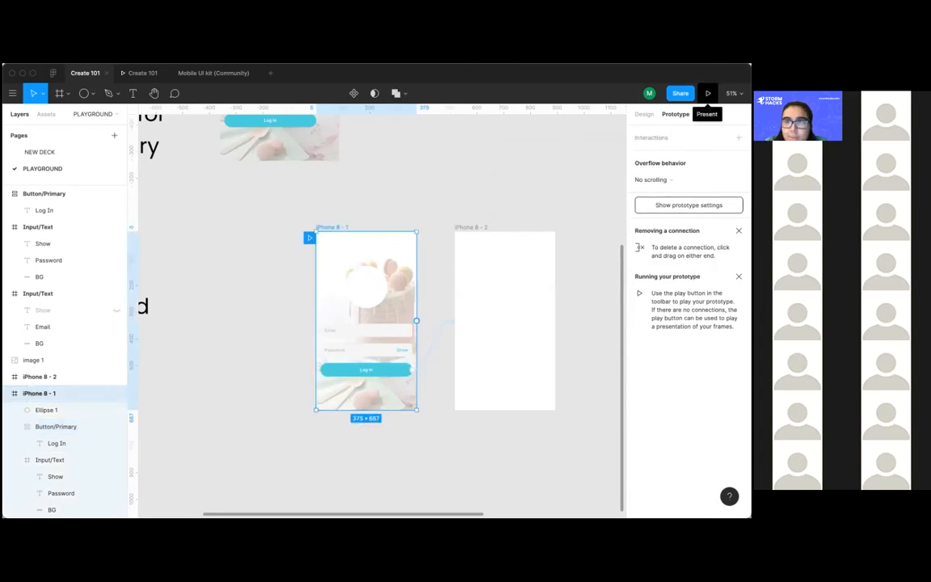
{"action": "left_click", "coordinate": [708, 93]}
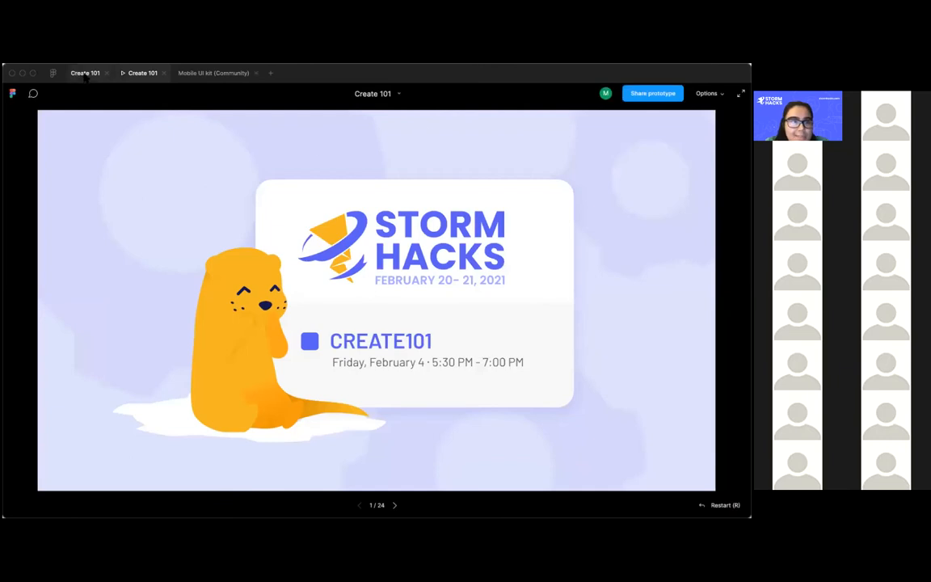
Step: Copy both iPhone 8 frames from the Create 101 file's PLAYGROUND page into a new design file
{"action": "left_click", "coordinate": [85, 73]}
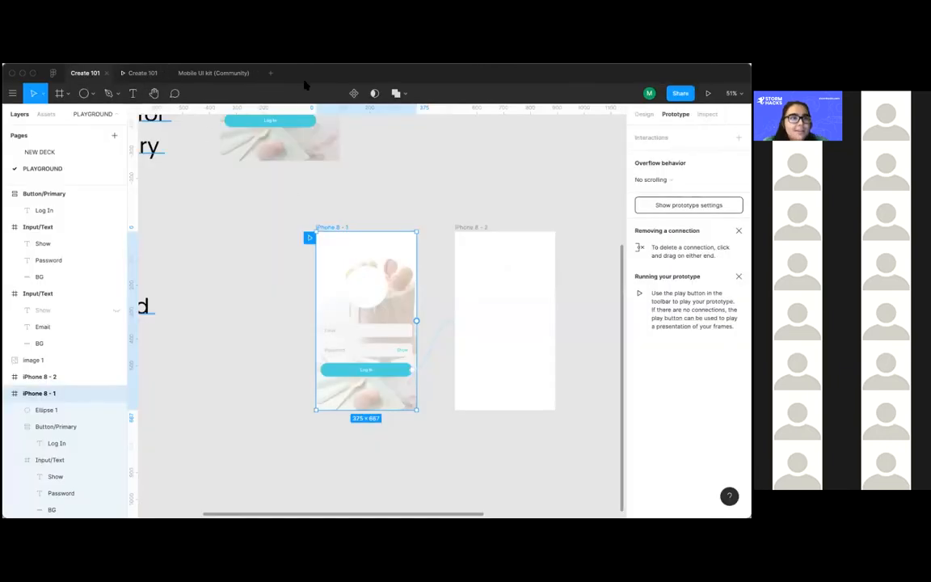
{"action": "left_click", "coordinate": [271, 73]}
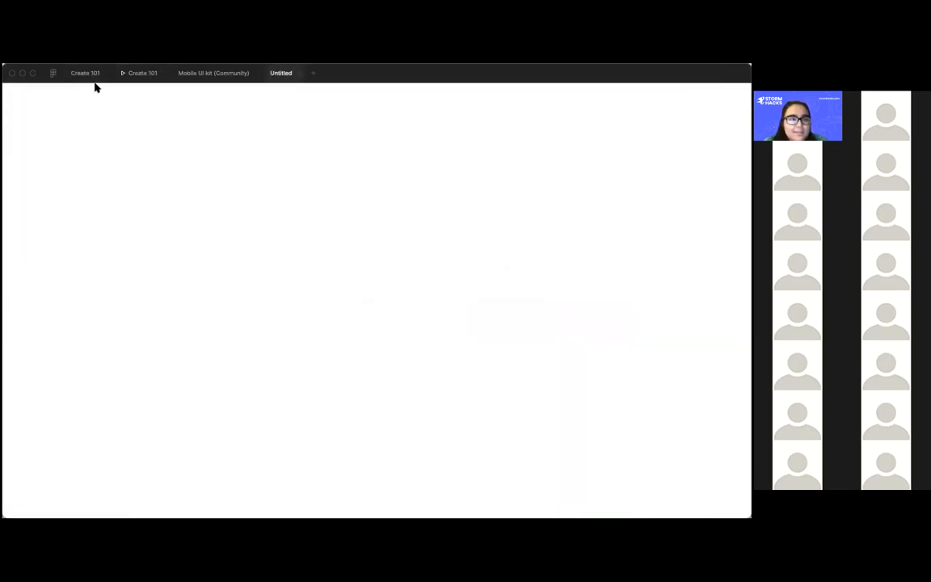
{"action": "left_click", "coordinate": [85, 73]}
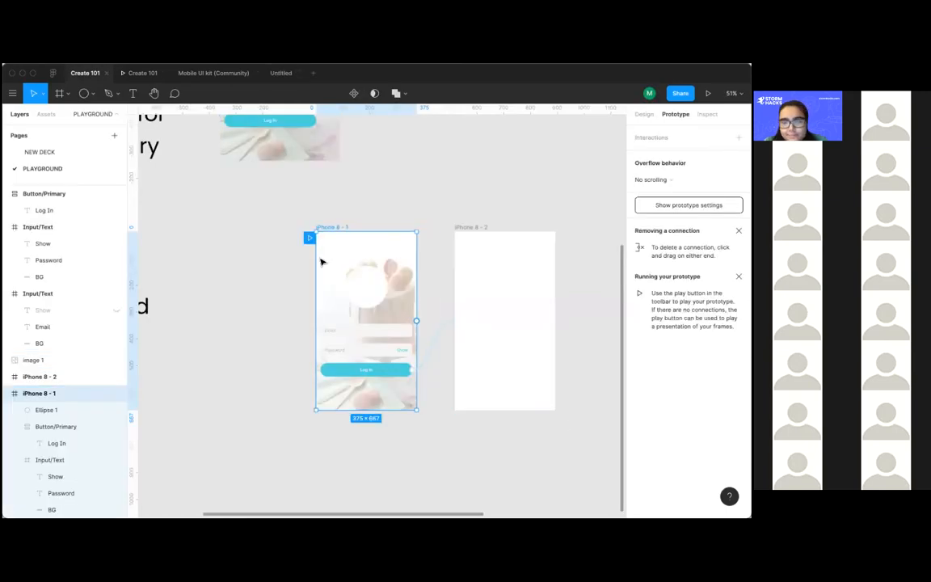
{"action": "left_click_drag", "start_coordinate": [261, 197], "coordinate": [578, 415]}
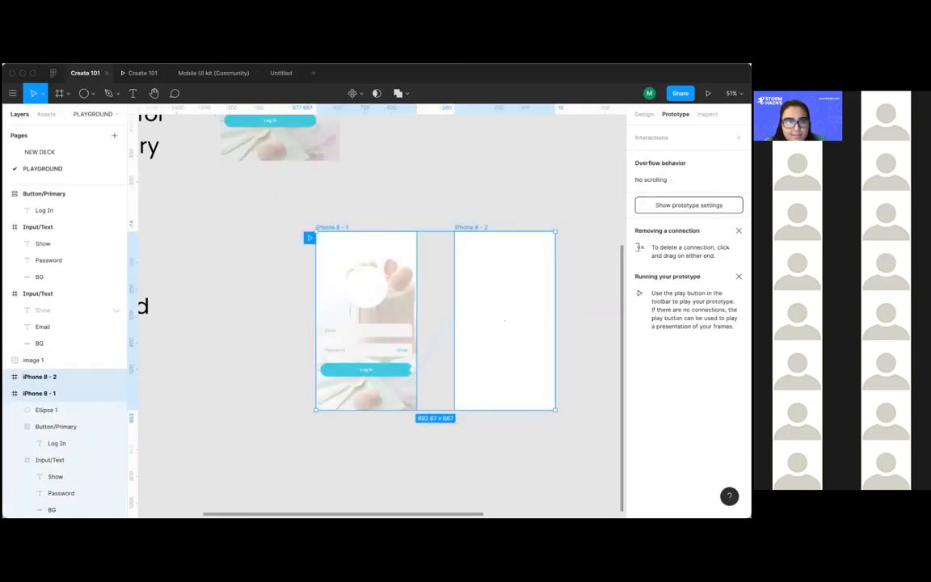
{"action": "left_click", "coordinate": [281, 73]}
{"action": "key", "text": "super+v"}
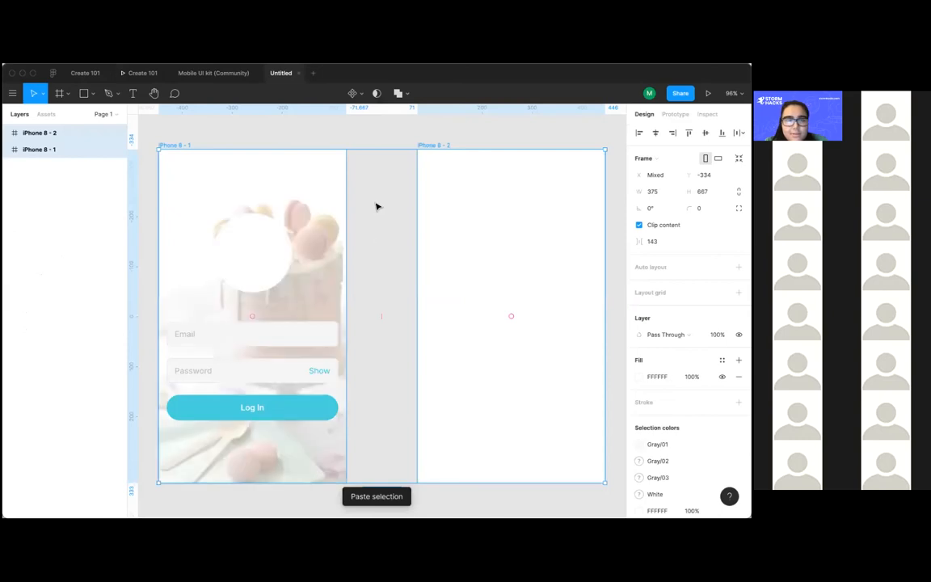
{"action": "key", "text": "super+minus"}
{"action": "key", "text": "Escape"}
Step: Present the prototype from iPhone 8 - 1 in the new file, test its Log In button, and close the presentation
{"action": "left_click", "coordinate": [289, 171]}
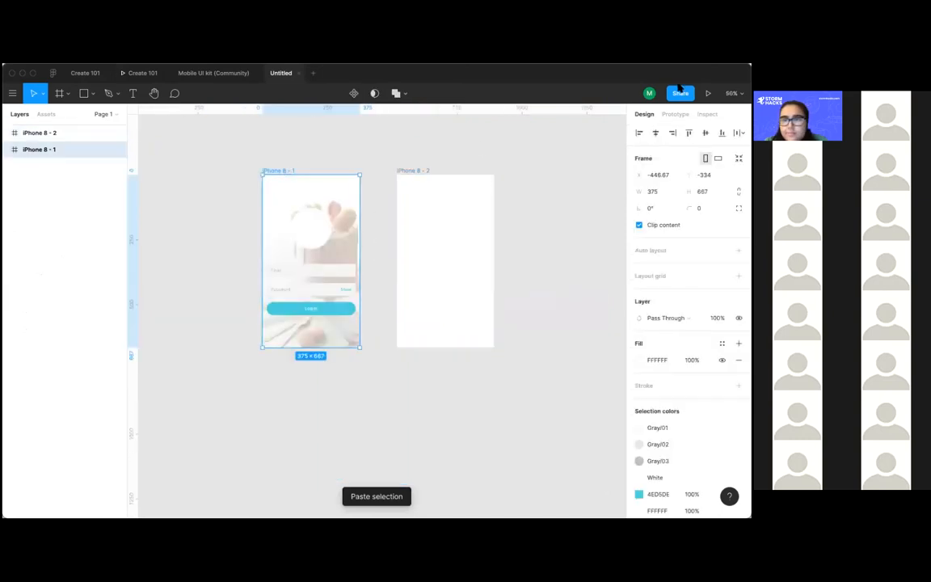
{"action": "left_click", "coordinate": [674, 114]}
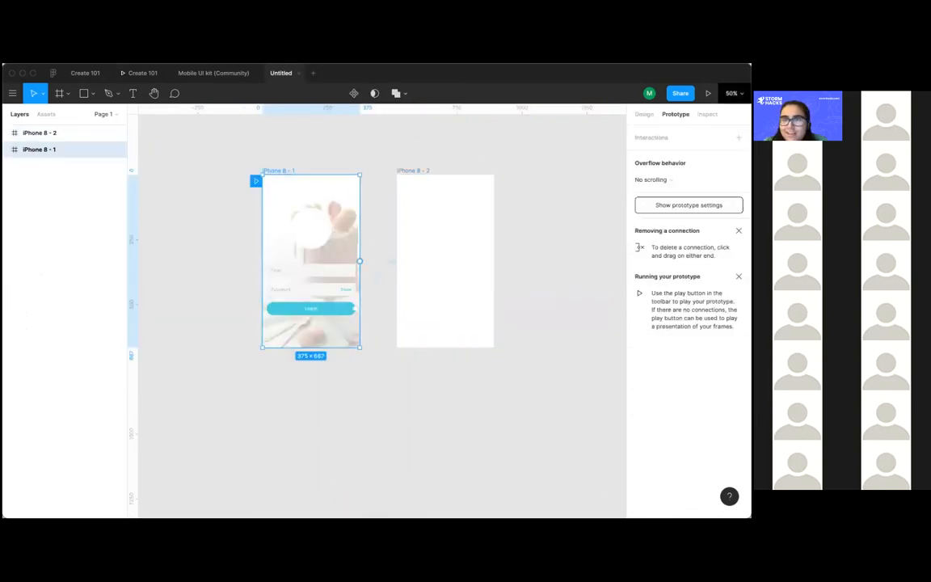
{"action": "left_click", "coordinate": [708, 93]}
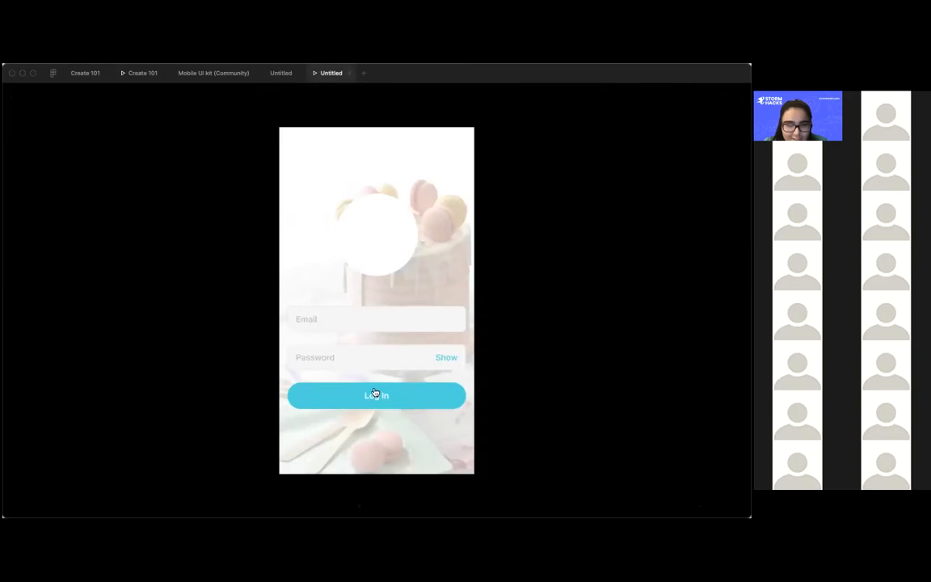
{"action": "left_click", "coordinate": [421, 396]}
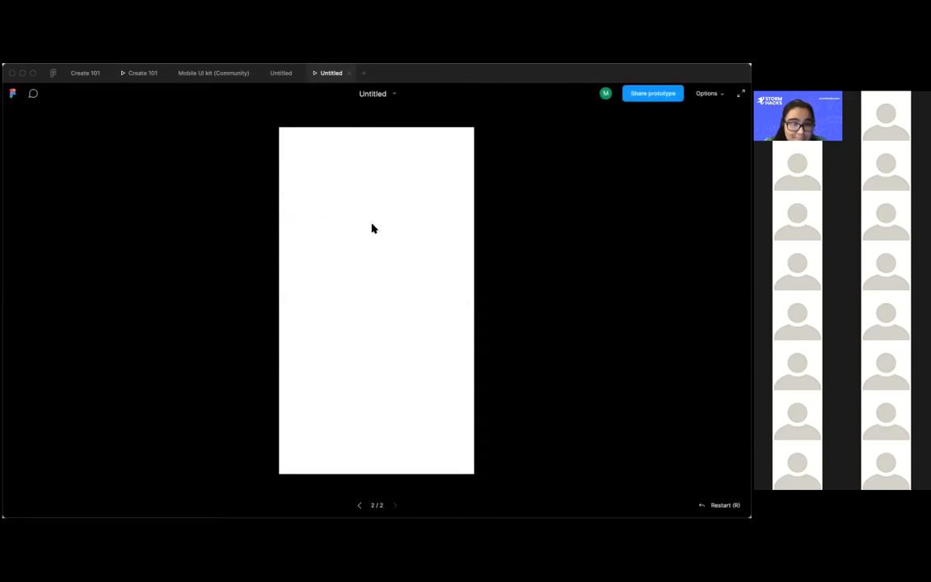
{"action": "left_click", "coordinate": [350, 73]}
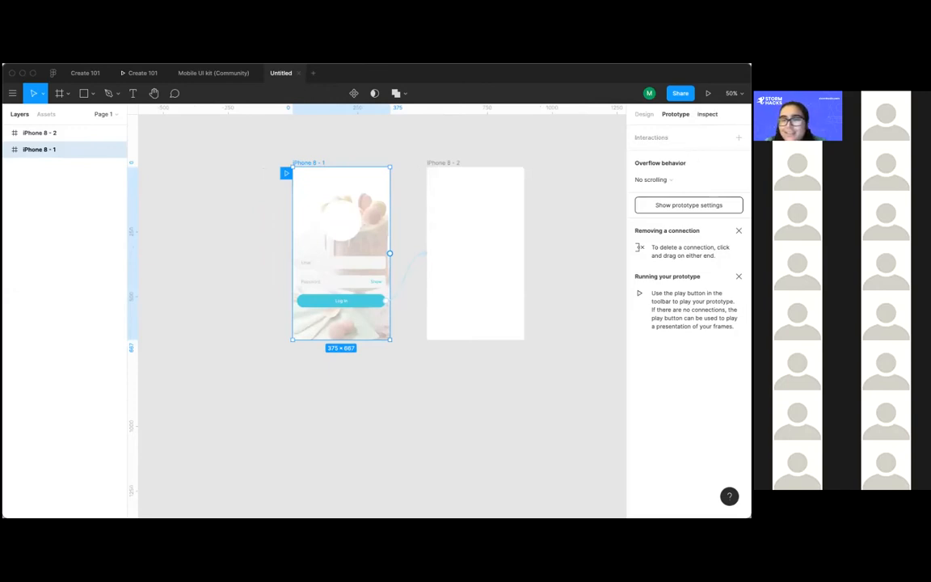
Step: Inspect the Log In button's properties, colour, animation and CSS code on iPhone 8 - 1
{"action": "left_click", "coordinate": [707, 114]}
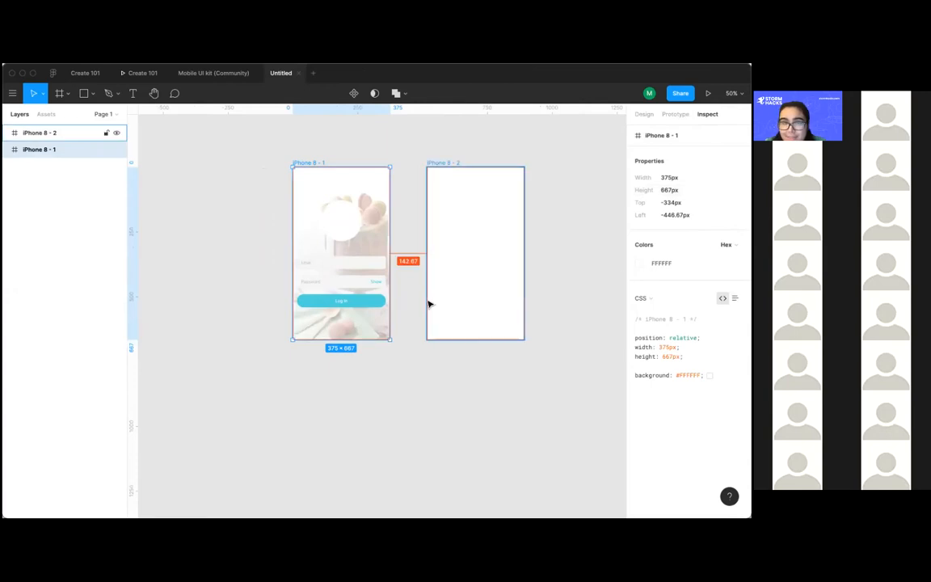
{"action": "scroll", "coordinate": [430, 303], "scroll_direction": "left", "scroll_amount": 1}
{"action": "scroll", "coordinate": [430, 304], "scroll_direction": "up", "scroll_amount": 1}
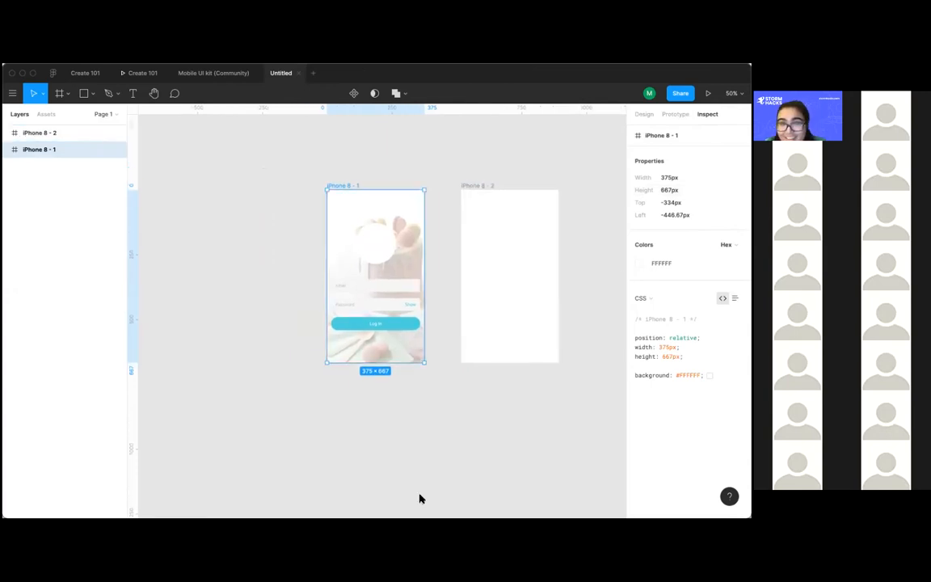
{"action": "left_click", "coordinate": [396, 329]}
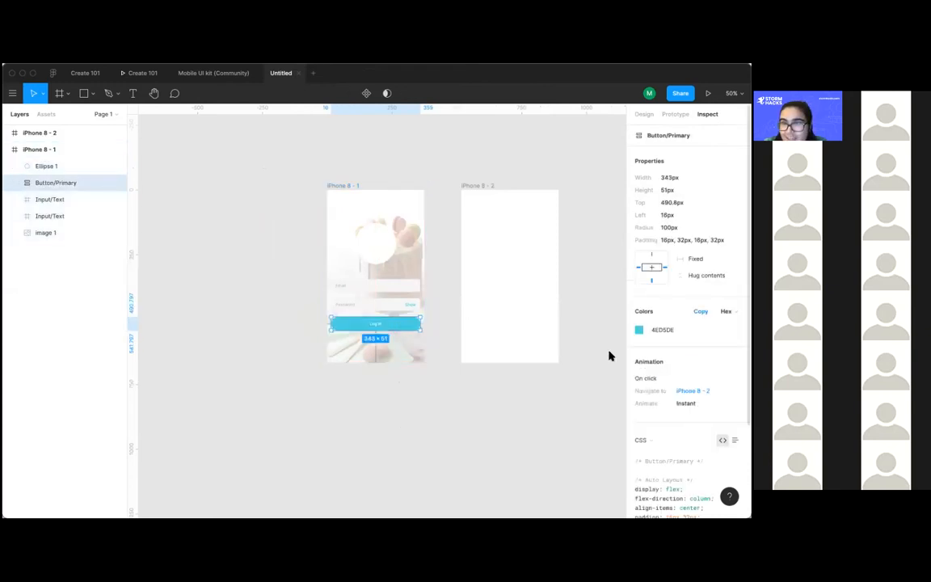
{"action": "scroll", "coordinate": [677, 279], "scroll_direction": "down", "scroll_amount": 2}
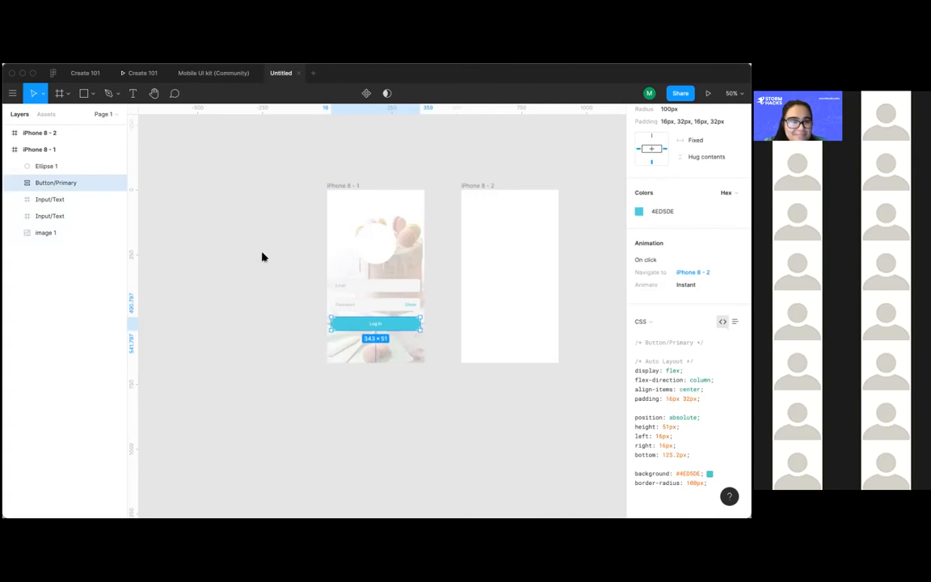
{"action": "scroll", "coordinate": [205, 194], "scroll_direction": "left", "scroll_amount": 2}
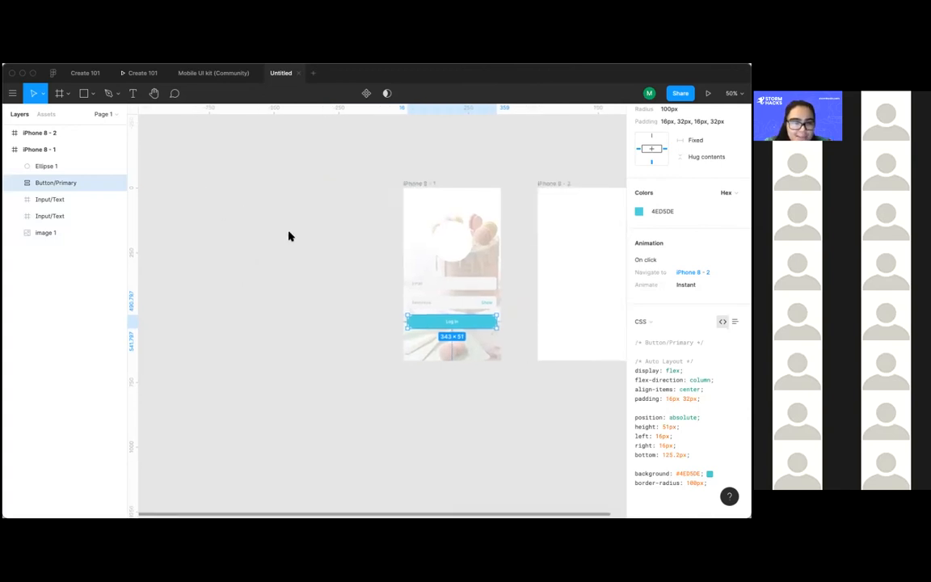
{"action": "scroll", "coordinate": [290, 235], "scroll_direction": "right", "scroll_amount": 1}
{"action": "scroll", "coordinate": [290, 236], "scroll_direction": "down", "scroll_amount": 1}
{"action": "scroll", "coordinate": [290, 235], "scroll_direction": "down", "scroll_amount": 1}
{"action": "scroll", "coordinate": [290, 235], "scroll_direction": "left", "scroll_amount": 3}
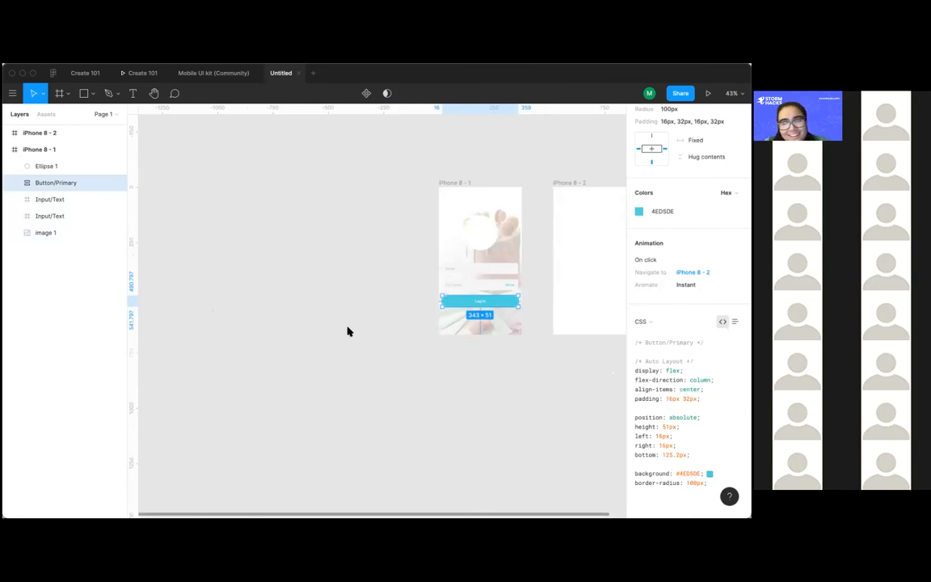
{"action": "scroll", "coordinate": [336, 331], "scroll_direction": "up", "scroll_amount": 3}
{"action": "scroll", "coordinate": [337, 332], "scroll_direction": "right", "scroll_amount": 2}
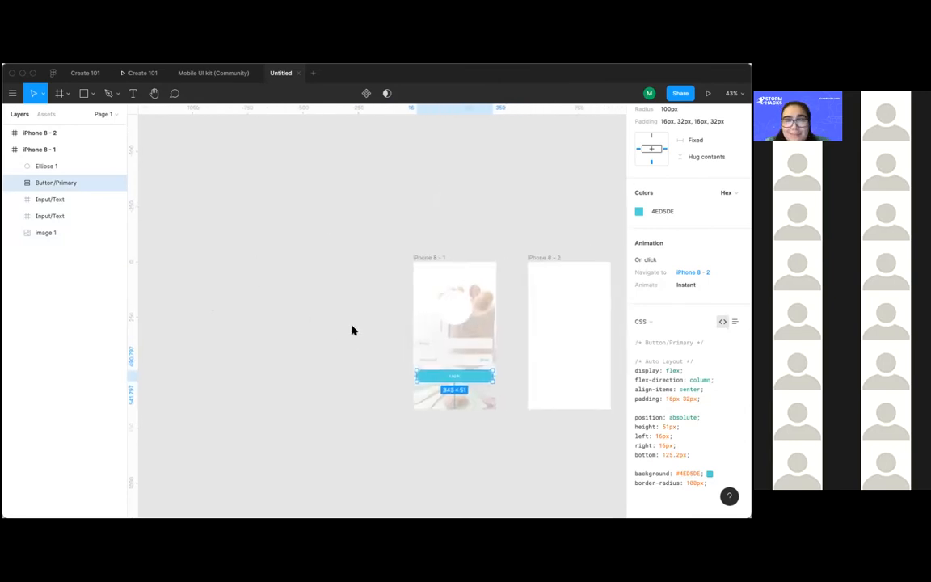
{"action": "scroll", "coordinate": [317, 226], "scroll_direction": "down", "scroll_amount": 2}
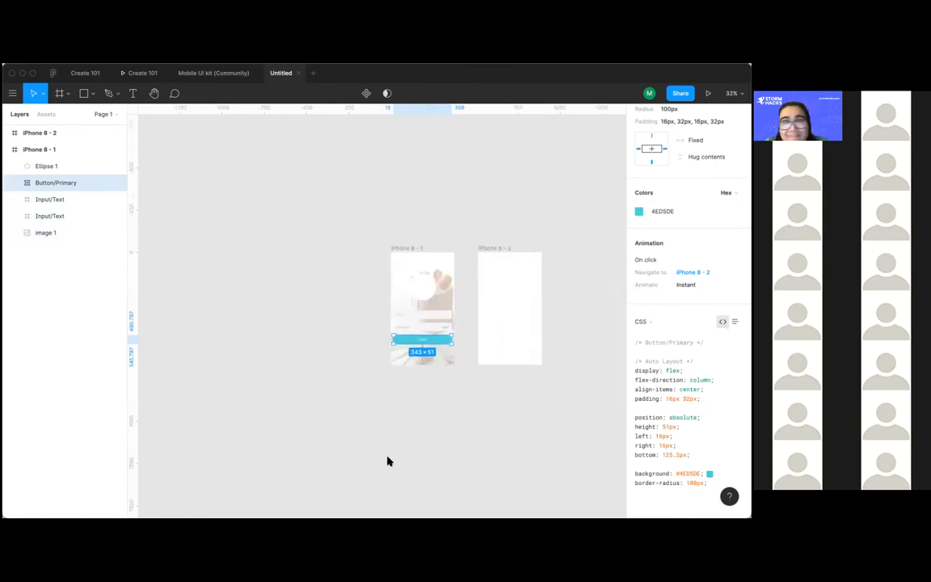
{"action": "left_click", "coordinate": [434, 389]}
{"action": "scroll", "coordinate": [434, 388], "scroll_direction": "up", "scroll_amount": 3}
{"action": "scroll", "coordinate": [404, 331], "scroll_direction": "down", "scroll_amount": 3}
{"action": "scroll", "coordinate": [363, 262], "scroll_direction": "up", "scroll_amount": 2}
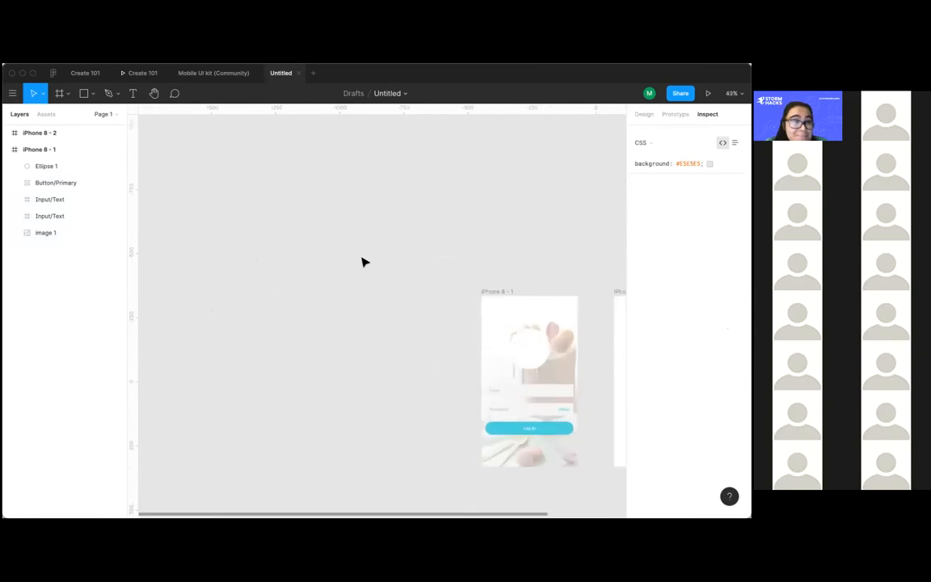
{"action": "scroll", "coordinate": [364, 261], "scroll_direction": "down", "scroll_amount": 3}
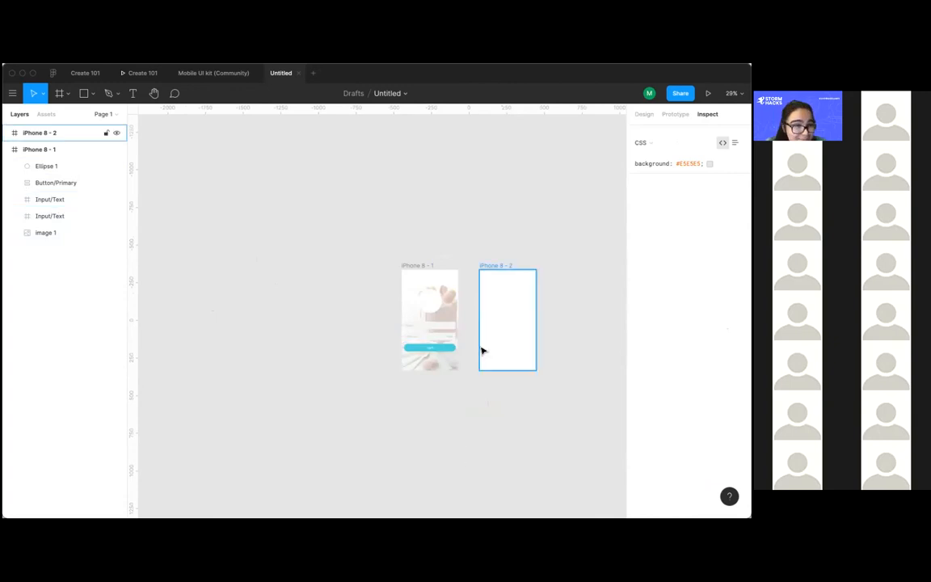
Step: Select both iPhone 8 frames and display their design properties instead of the inspection code
{"action": "left_click_drag", "start_coordinate": [364, 235], "coordinate": [529, 384]}
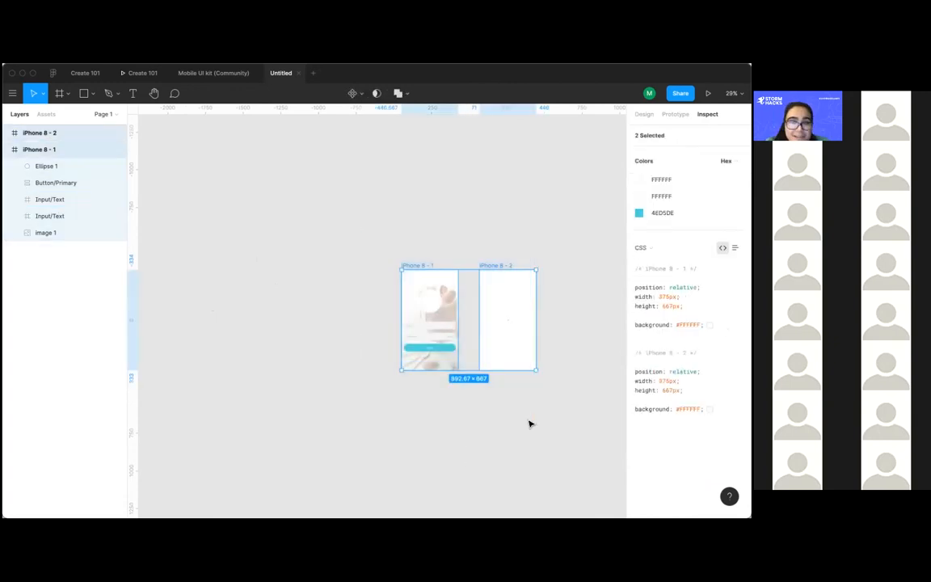
{"action": "left_click", "coordinate": [644, 114]}
{"action": "scroll", "coordinate": [551, 220], "scroll_direction": "left", "scroll_amount": 2}
{"action": "scroll", "coordinate": [551, 219], "scroll_direction": "right", "scroll_amount": 2}
{"action": "scroll", "coordinate": [551, 220], "scroll_direction": "down", "scroll_amount": 1}
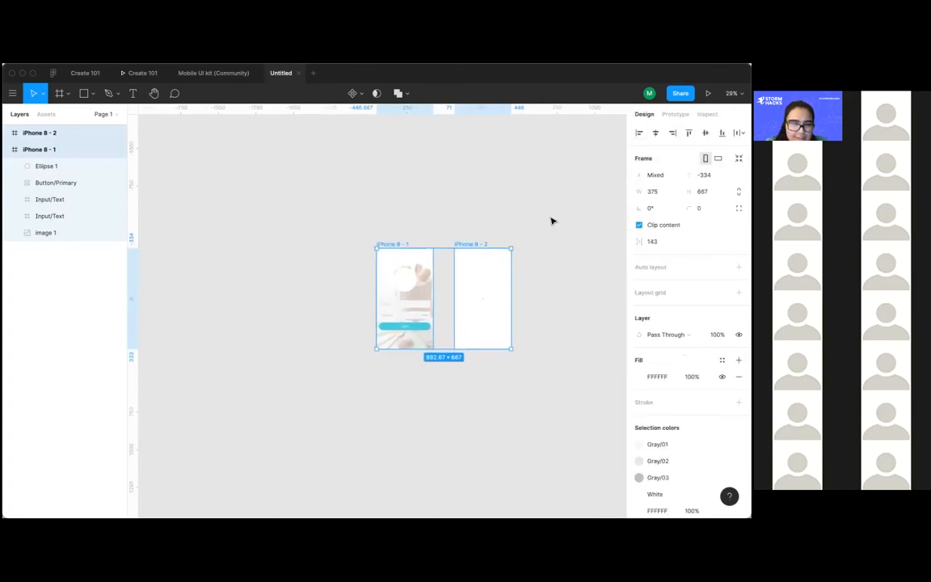
{"action": "scroll", "coordinate": [551, 219], "scroll_direction": "down", "scroll_amount": 1}
{"action": "scroll", "coordinate": [551, 220], "scroll_direction": "left", "scroll_amount": 2}
{"action": "scroll", "coordinate": [551, 220], "scroll_direction": "down", "scroll_amount": 2}
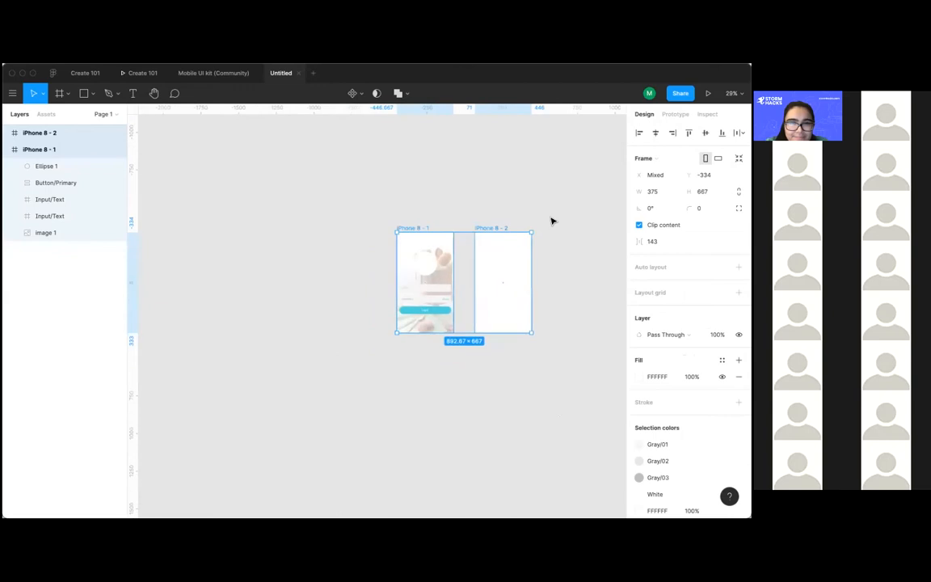
{"action": "scroll", "coordinate": [505, 388], "scroll_direction": "up", "scroll_amount": 2}
{"action": "scroll", "coordinate": [505, 388], "scroll_direction": "left", "scroll_amount": 2}
{"action": "left_click", "coordinate": [513, 445]}
{"action": "left_click", "coordinate": [512, 323]}
{"action": "scroll", "coordinate": [517, 338], "scroll_direction": "up", "scroll_amount": 4}
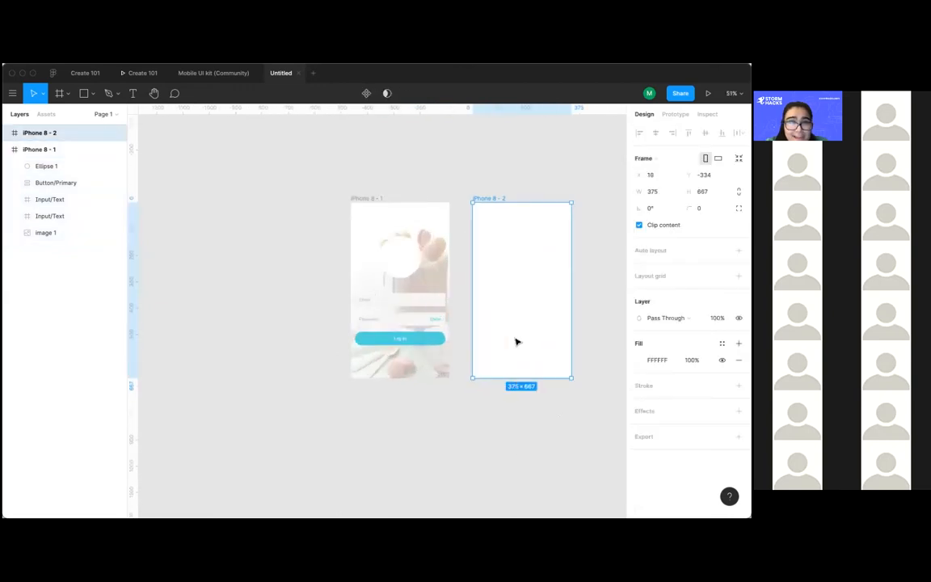
{"action": "scroll", "coordinate": [496, 430], "scroll_direction": "up", "scroll_amount": 2}
{"action": "scroll", "coordinate": [496, 430], "scroll_direction": "left", "scroll_amount": 2}
{"action": "scroll", "coordinate": [496, 432], "scroll_direction": "up", "scroll_amount": 3}
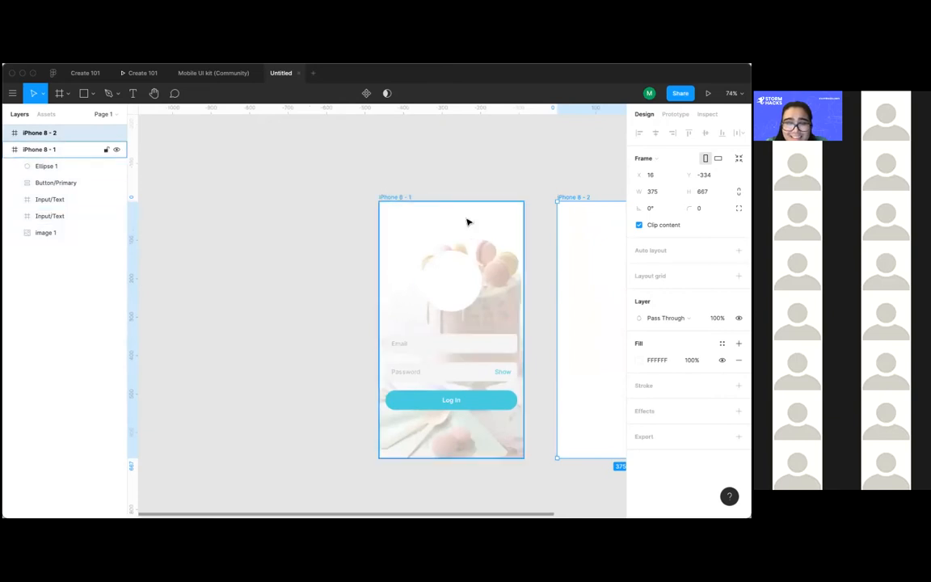
{"action": "scroll", "coordinate": [477, 311], "scroll_direction": "up", "scroll_amount": 1}
{"action": "left_click", "coordinate": [462, 302]}
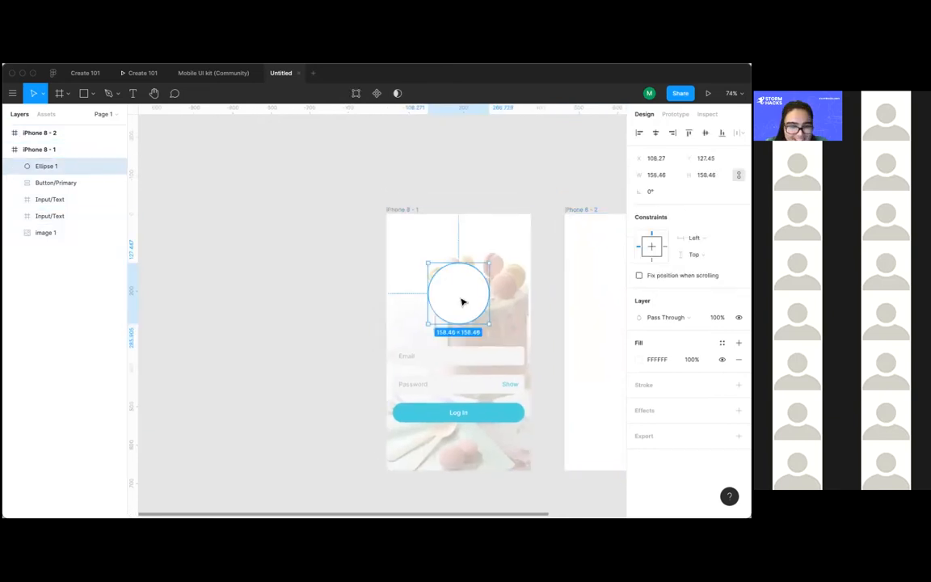
{"action": "left_click", "coordinate": [361, 270]}
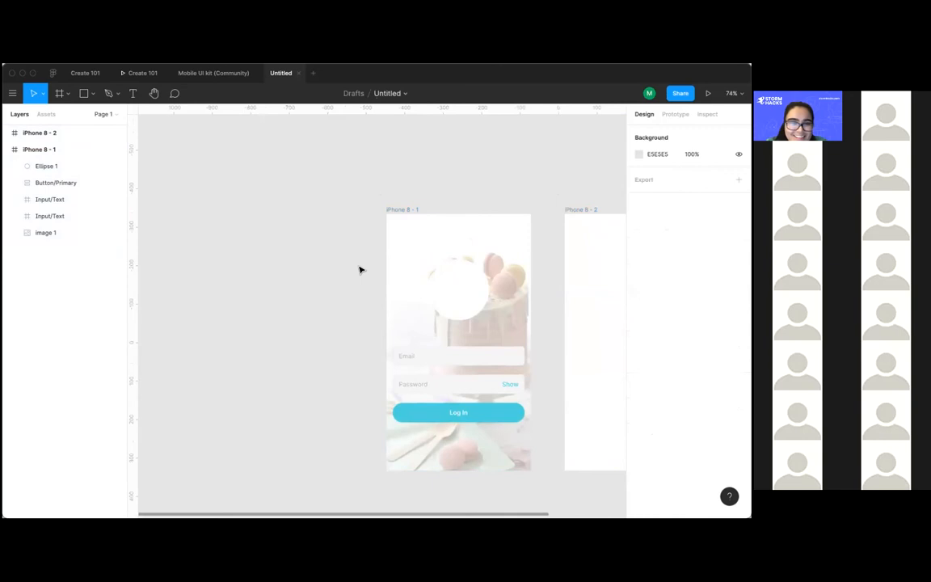
{"action": "scroll", "coordinate": [295, 246], "scroll_direction": "down", "scroll_amount": 1}
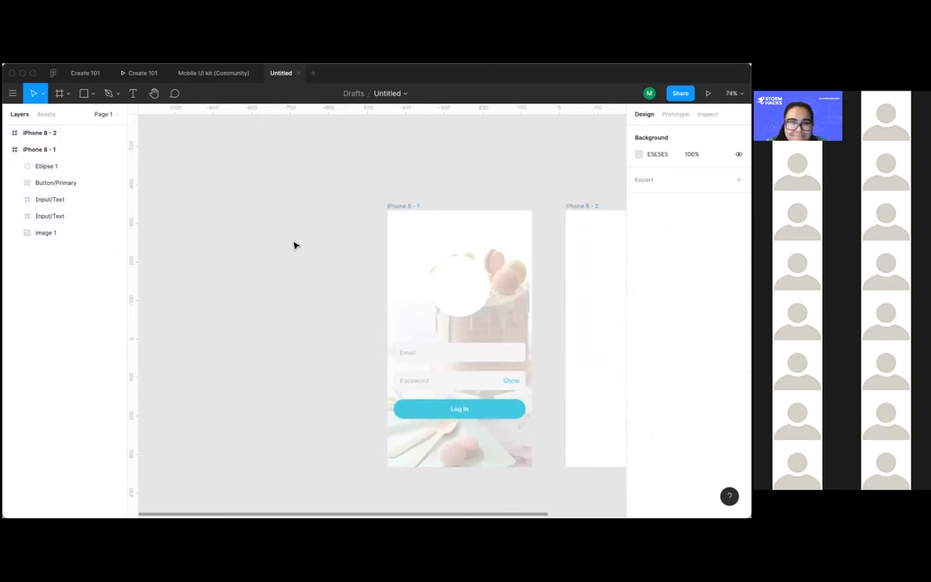
{"action": "scroll", "coordinate": [295, 246], "scroll_direction": "down", "scroll_amount": 1}
{"action": "scroll", "coordinate": [295, 246], "scroll_direction": "left", "scroll_amount": 1}
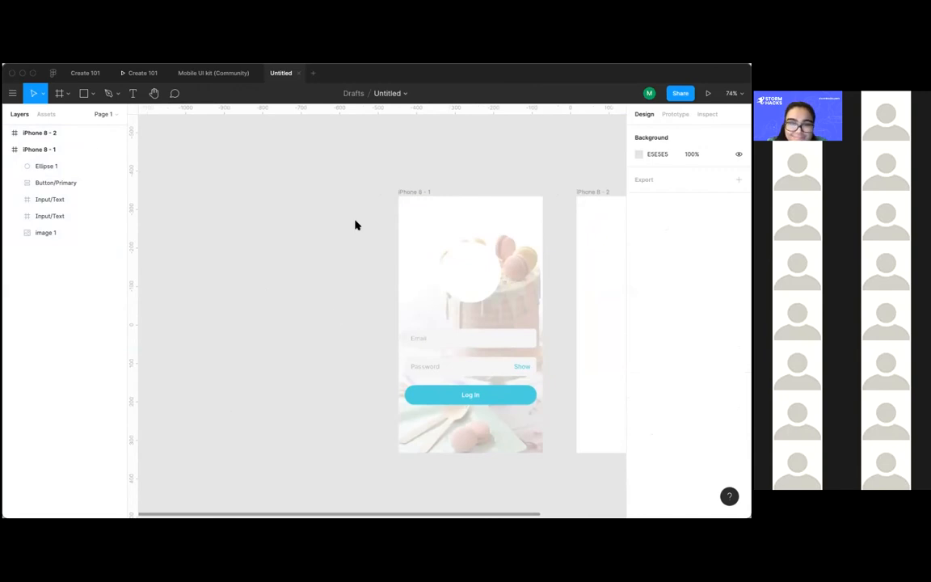
{"action": "scroll", "coordinate": [404, 251], "scroll_direction": "up", "scroll_amount": 2}
{"action": "scroll", "coordinate": [404, 251], "scroll_direction": "left", "scroll_amount": 3}
{"action": "scroll", "coordinate": [438, 272], "scroll_direction": "down", "scroll_amount": 2}
{"action": "scroll", "coordinate": [438, 272], "scroll_direction": "left", "scroll_amount": 1}
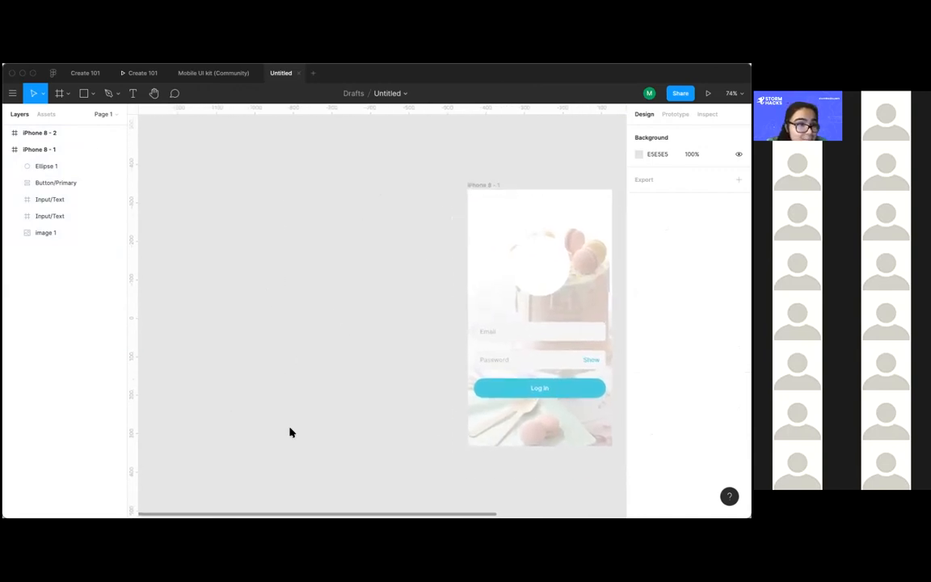
{"action": "scroll", "coordinate": [246, 256], "scroll_direction": "up", "scroll_amount": 2}
{"action": "scroll", "coordinate": [246, 256], "scroll_direction": "left", "scroll_amount": 2}
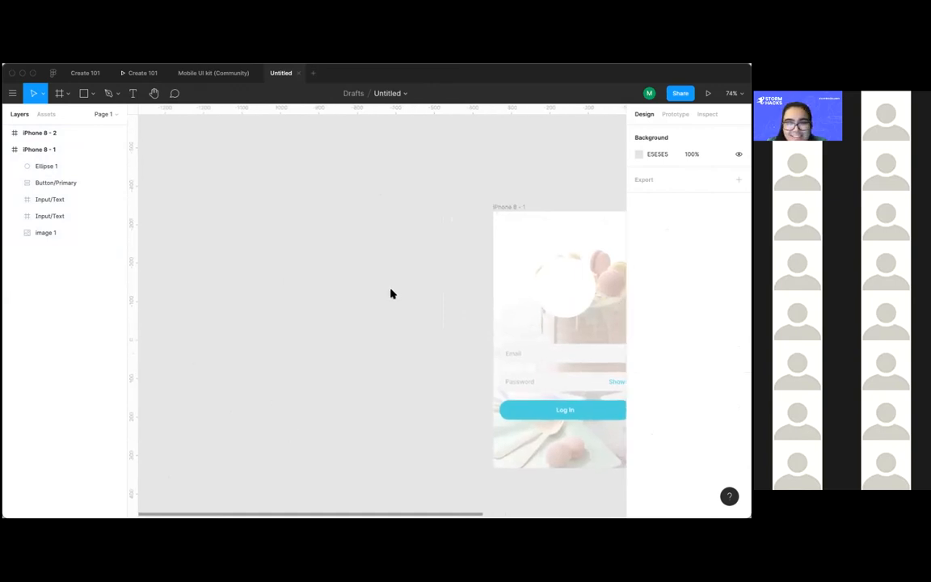
{"action": "scroll", "coordinate": [383, 292], "scroll_direction": "right", "scroll_amount": 3}
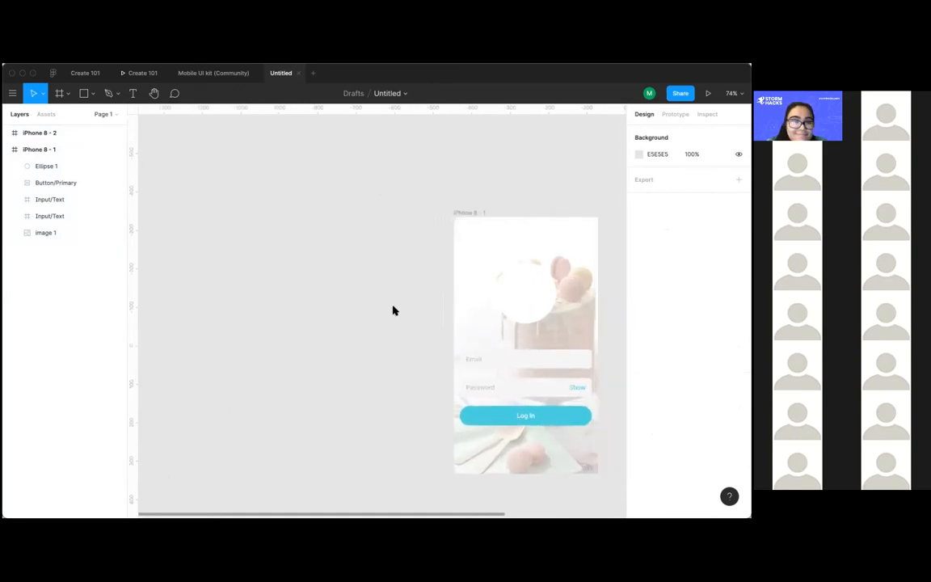
Step: Draw a text box about 369 × 207 beside the iPhone 8 - 1 frame and set its font size to 36
{"action": "left_click", "coordinate": [132, 93]}
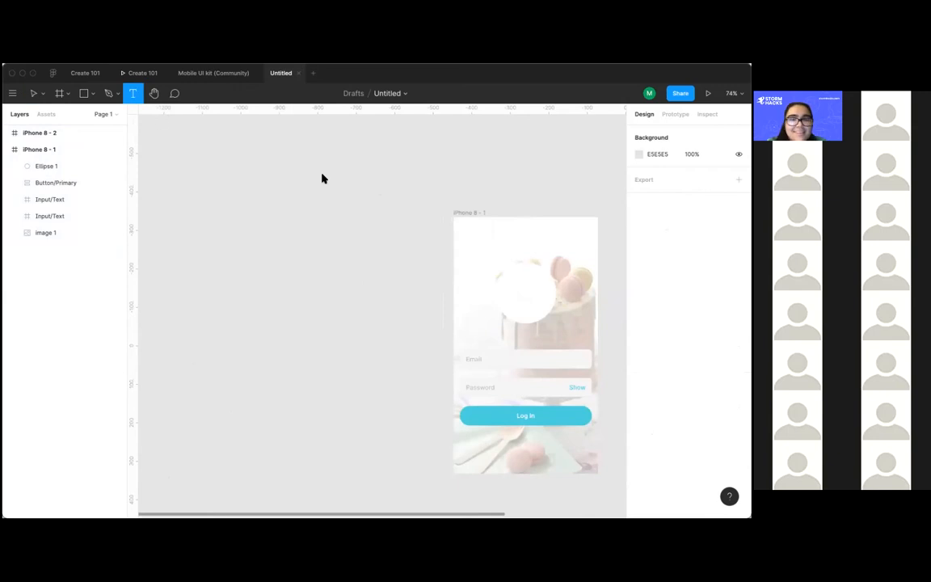
{"action": "scroll", "coordinate": [385, 265], "scroll_direction": "left", "scroll_amount": 3}
{"action": "left_click_drag", "start_coordinate": [371, 310], "coordinate": [515, 389]}
{"action": "scroll", "coordinate": [475, 375], "scroll_direction": "right", "scroll_amount": 3}
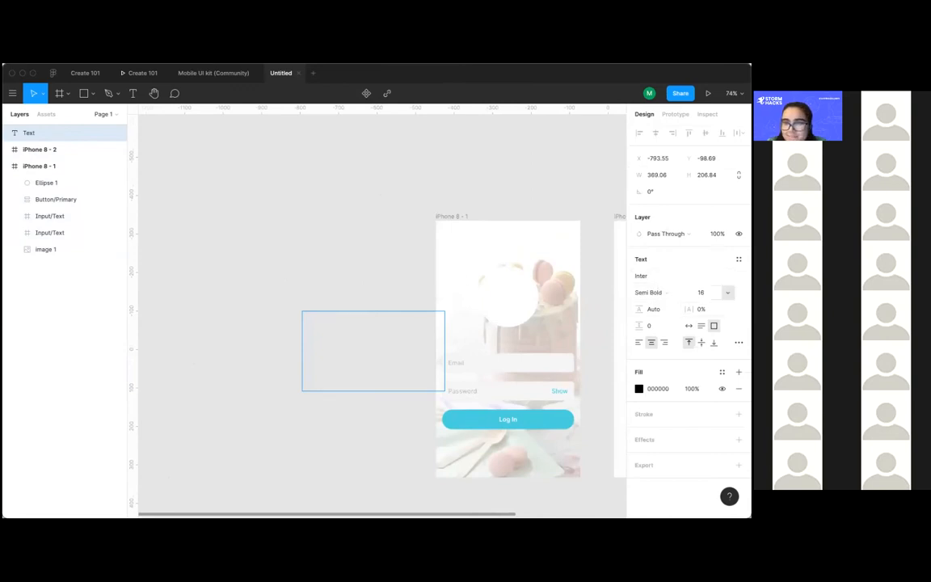
{"action": "left_click", "coordinate": [710, 292]}
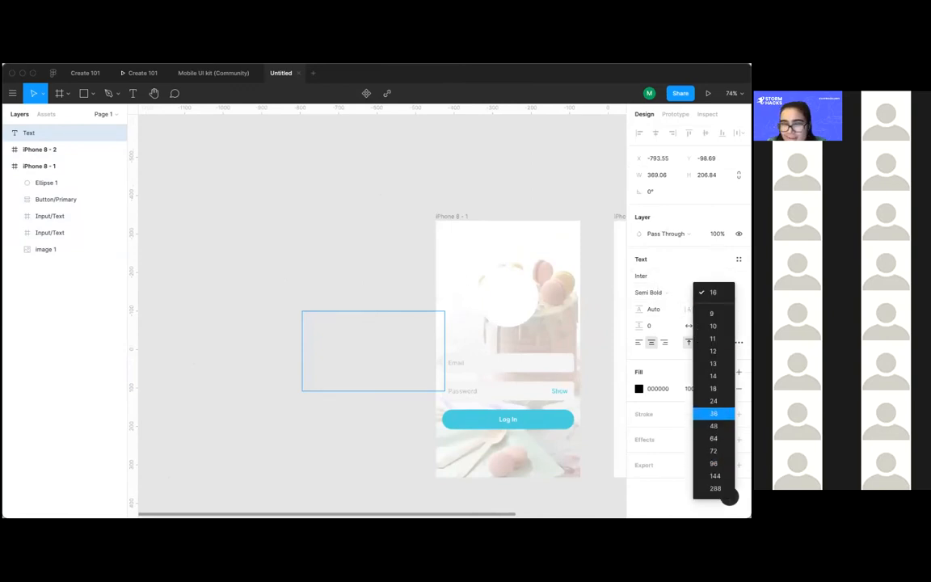
{"action": "left_click", "coordinate": [713, 413]}
{"action": "scroll", "coordinate": [509, 430], "scroll_direction": "left", "scroll_amount": 3}
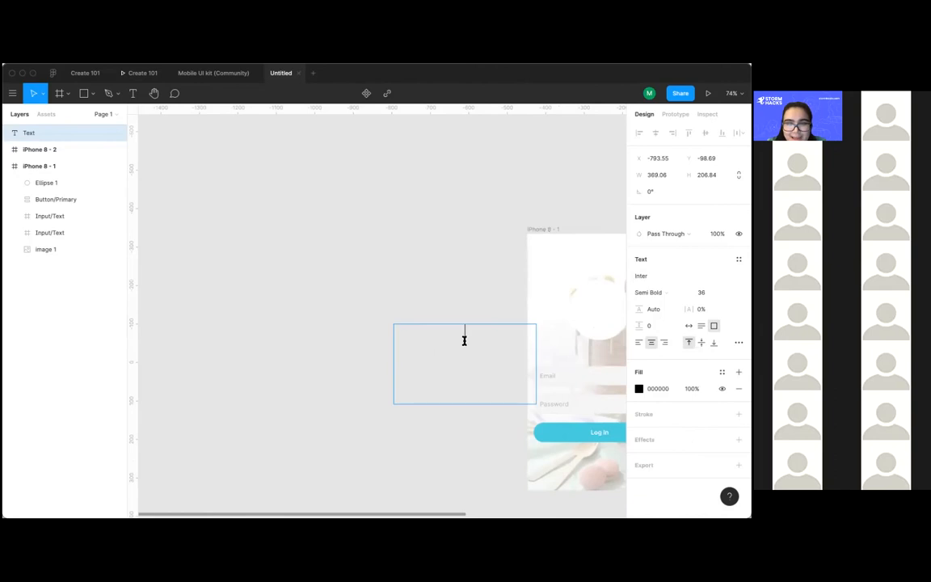
{"action": "scroll", "coordinate": [464, 340], "scroll_direction": "left", "scroll_amount": 1}
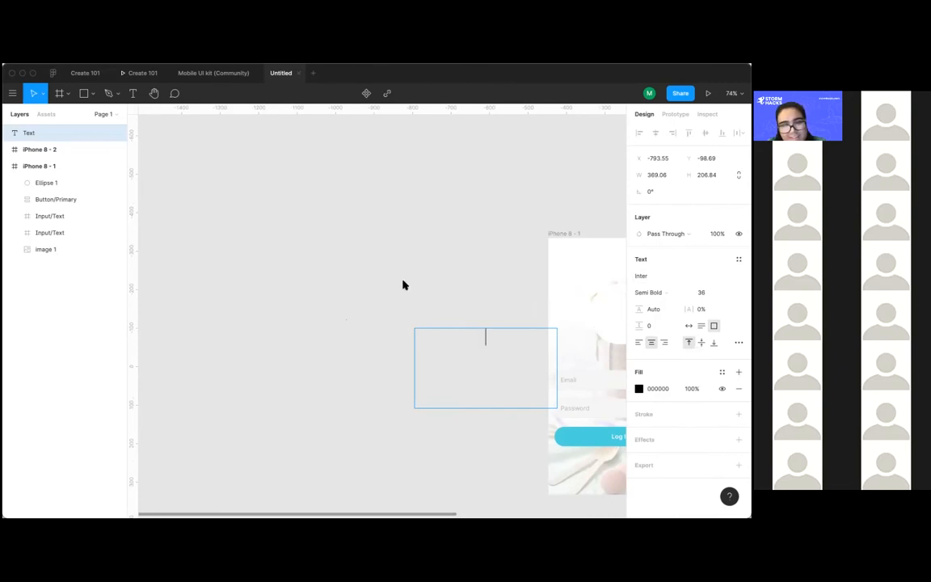
{"action": "scroll", "coordinate": [403, 284], "scroll_direction": "down", "scroll_amount": 2}
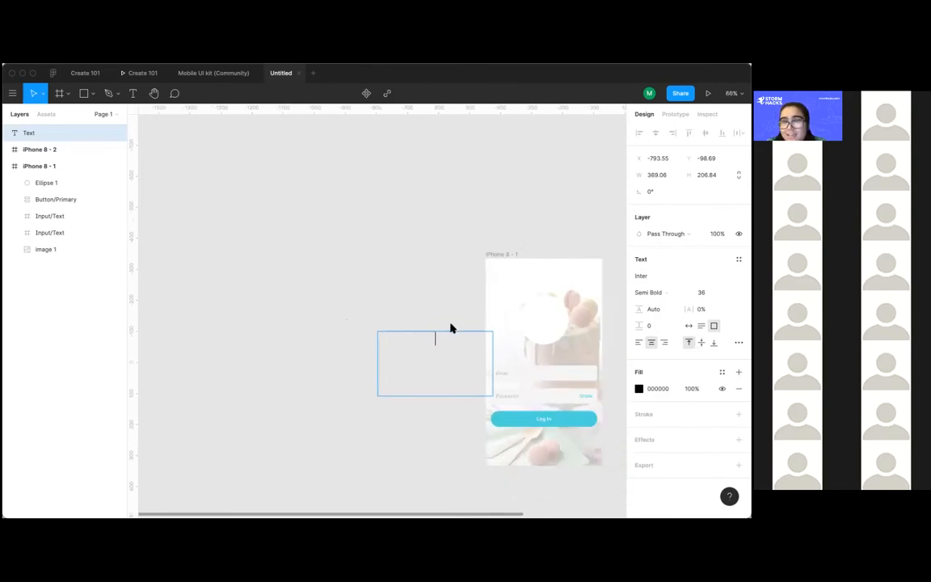
Step: Start the Frame tool and display its Paper size presets
{"action": "left_click", "coordinate": [60, 94]}
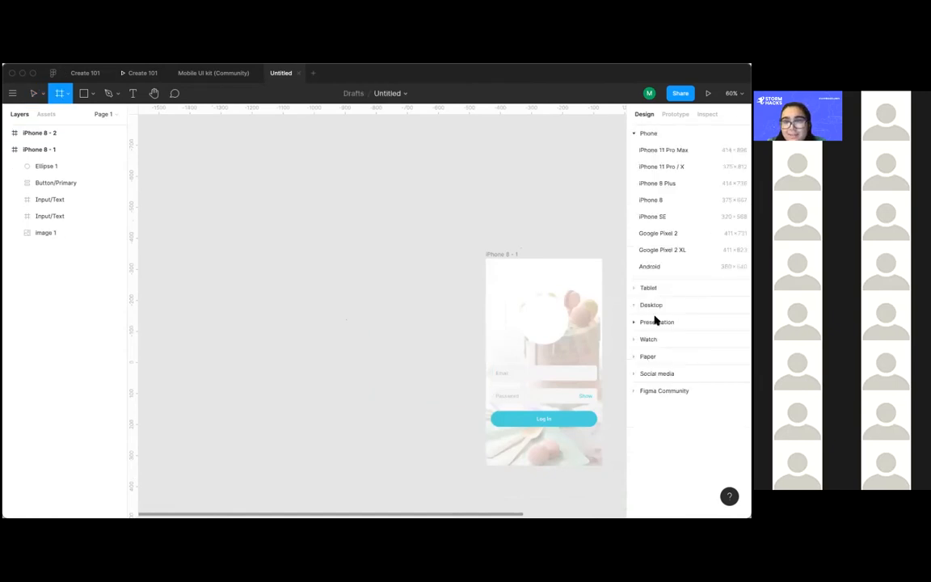
{"action": "left_click", "coordinate": [661, 356]}
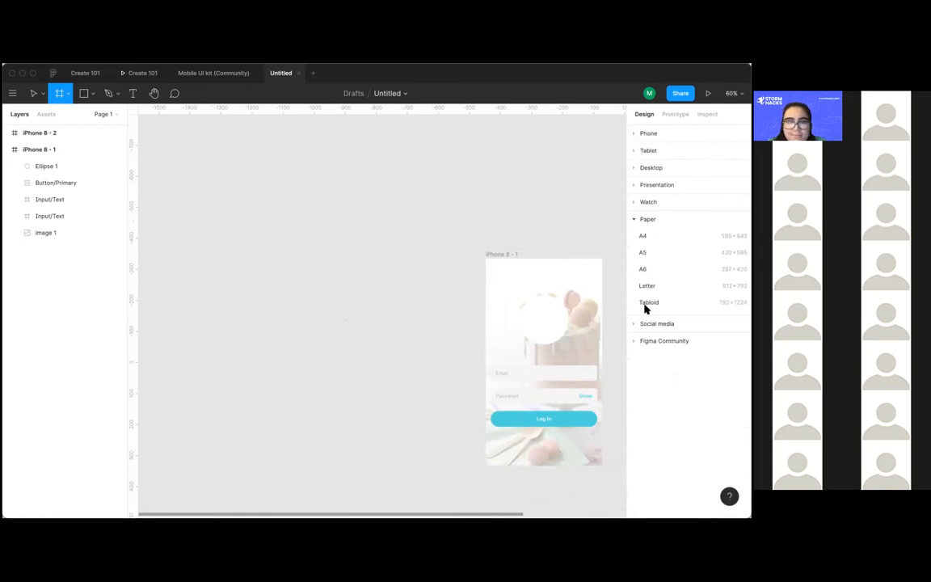
{"action": "scroll", "coordinate": [420, 285], "scroll_direction": "down", "scroll_amount": 3}
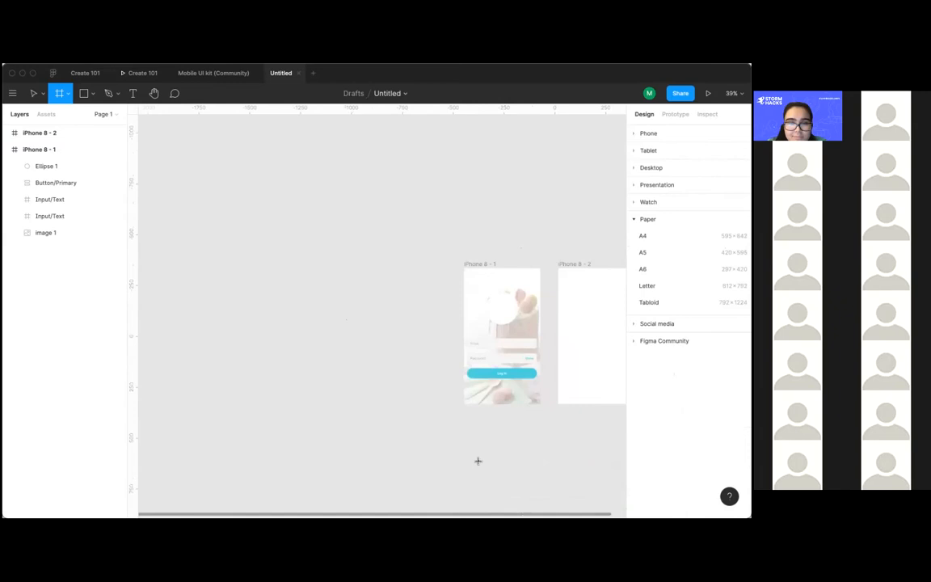
{"action": "scroll", "coordinate": [478, 460], "scroll_direction": "down", "scroll_amount": 2}
{"action": "scroll", "coordinate": [494, 360], "scroll_direction": "up", "scroll_amount": 2}
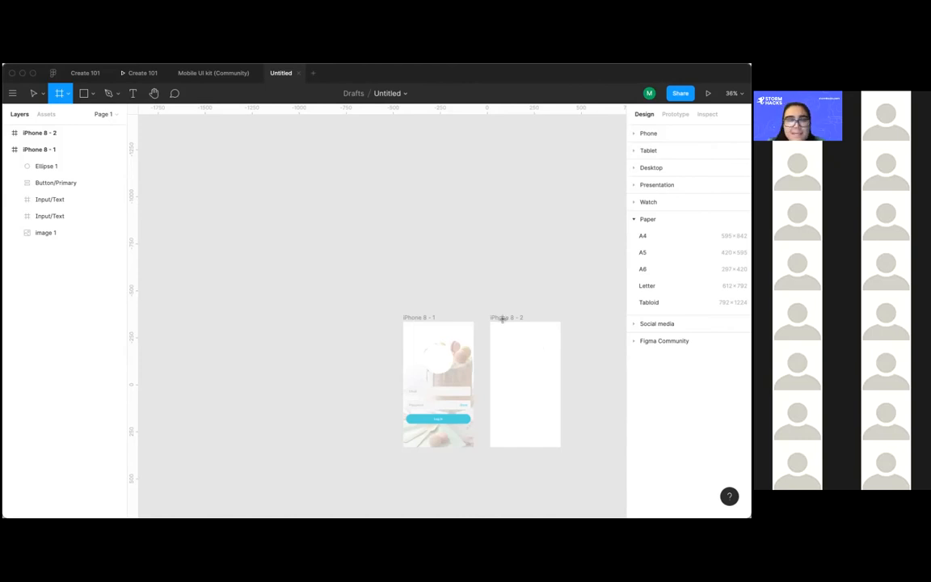
{"action": "scroll", "coordinate": [503, 319], "scroll_direction": "left", "scroll_amount": 2}
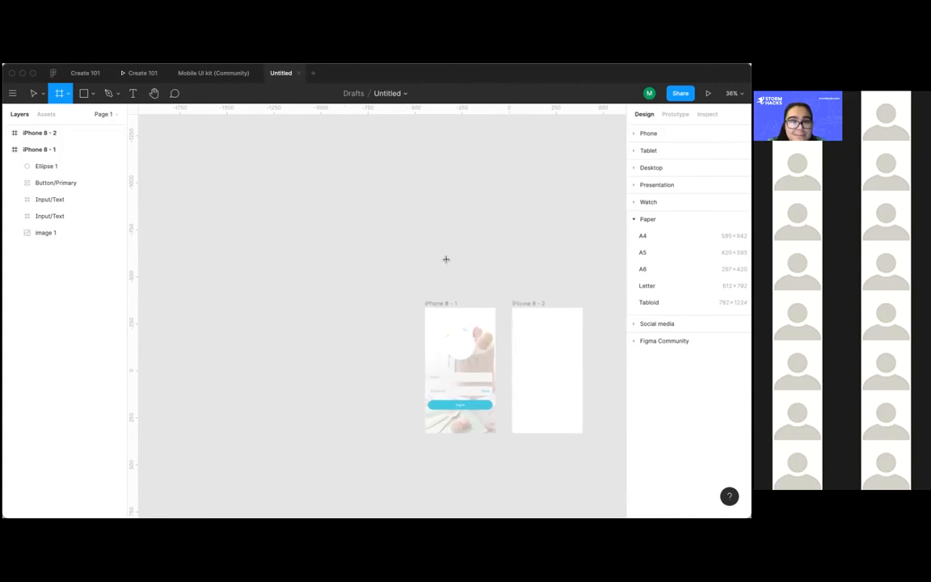
{"action": "scroll", "coordinate": [399, 286], "scroll_direction": "down", "scroll_amount": 1}
{"action": "scroll", "coordinate": [399, 286], "scroll_direction": "right", "scroll_amount": 1}
{"action": "scroll", "coordinate": [412, 299], "scroll_direction": "up", "scroll_amount": 2}
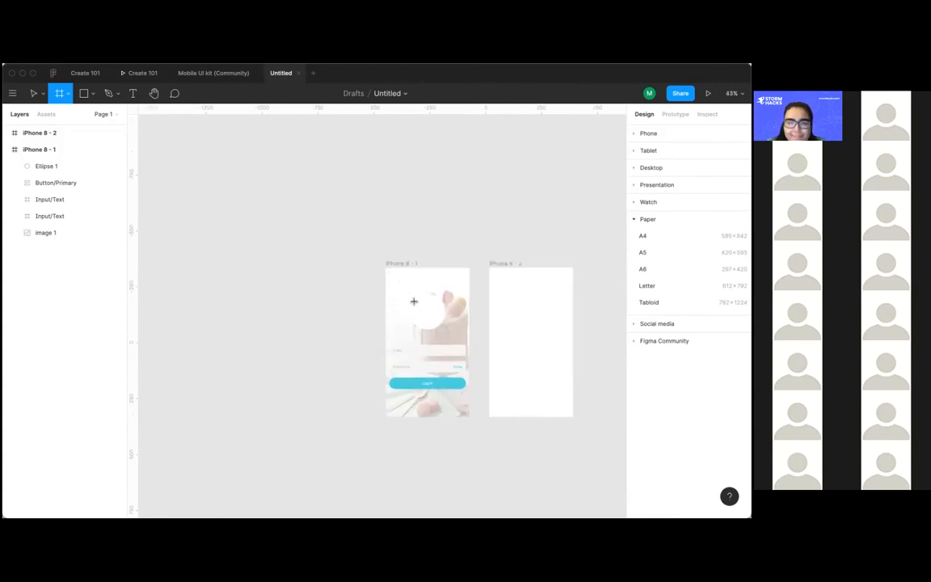
{"action": "scroll", "coordinate": [413, 303], "scroll_direction": "left", "scroll_amount": 1}
{"action": "scroll", "coordinate": [363, 291], "scroll_direction": "left", "scroll_amount": 2}
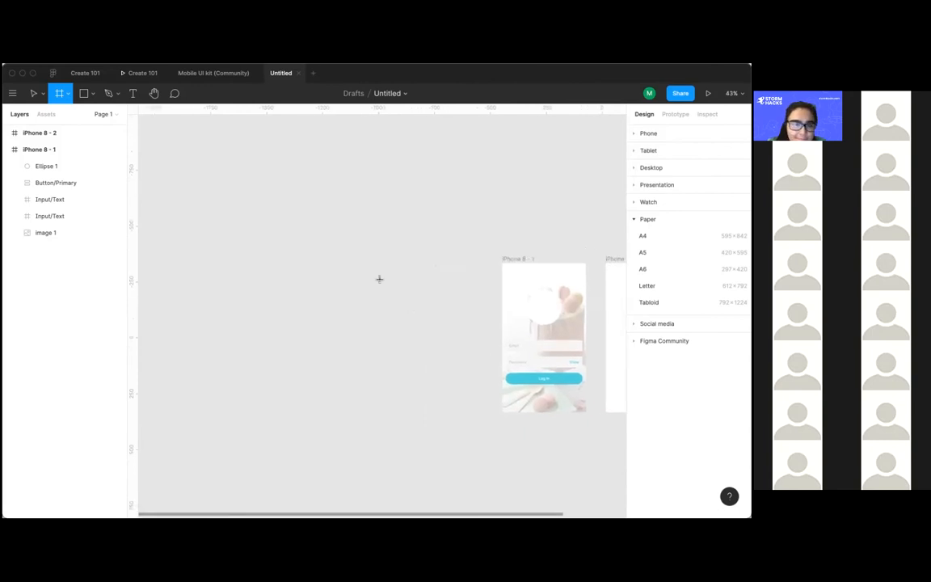
{"action": "mouse_move", "coordinate": [366, 269]}
{"action": "left_mouse_down"}
{"action": "mouse_move", "coordinate": [441, 358]}
{"action": "mouse_move", "coordinate": [476, 369]}
{"action": "left_mouse_up"}
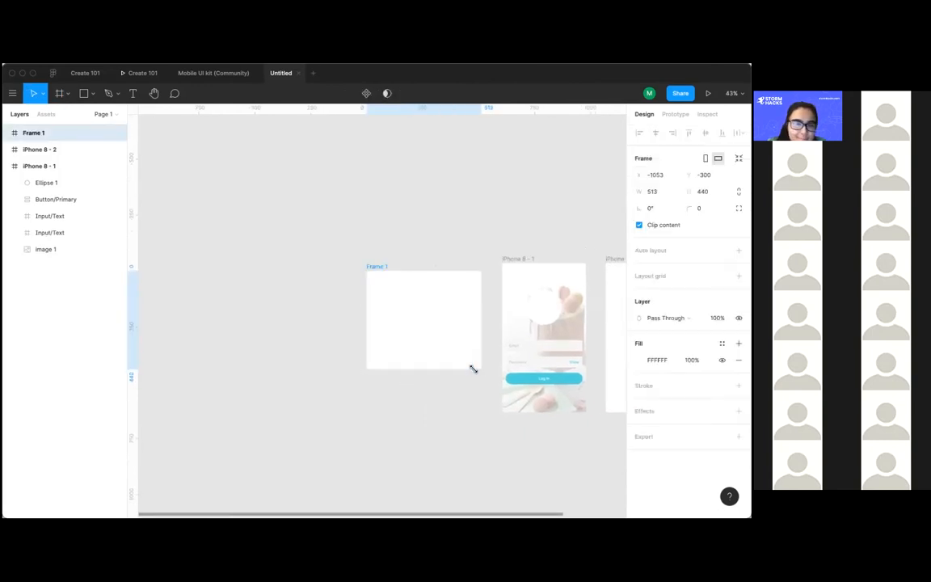
{"action": "key", "text": "BackSpace"}
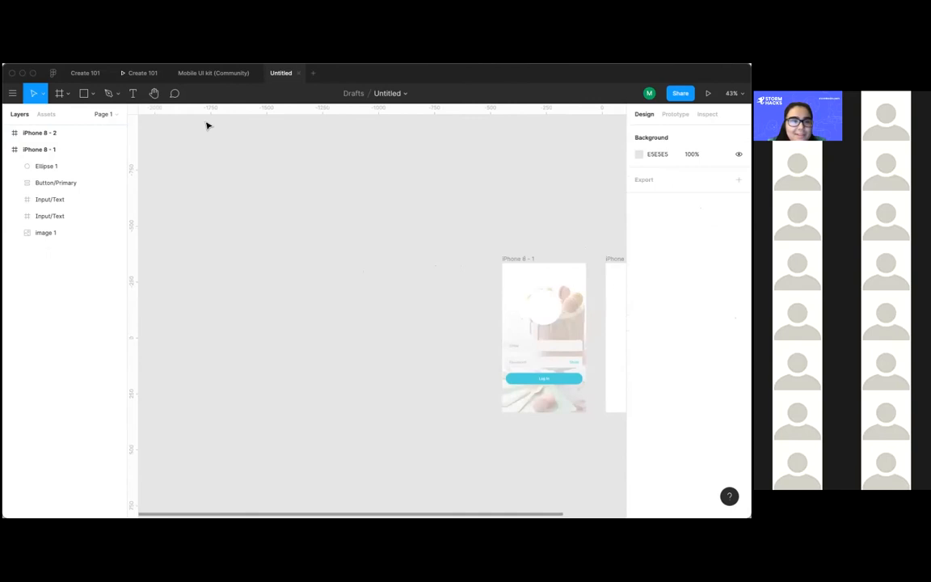
Step: Draw a text box about 526 × 463 beside iPhone 8 - 1 and enter "Food Delivery"
{"action": "left_click", "coordinate": [133, 93]}
{"action": "left_click_drag", "start_coordinate": [380, 256], "coordinate": [499, 359]}
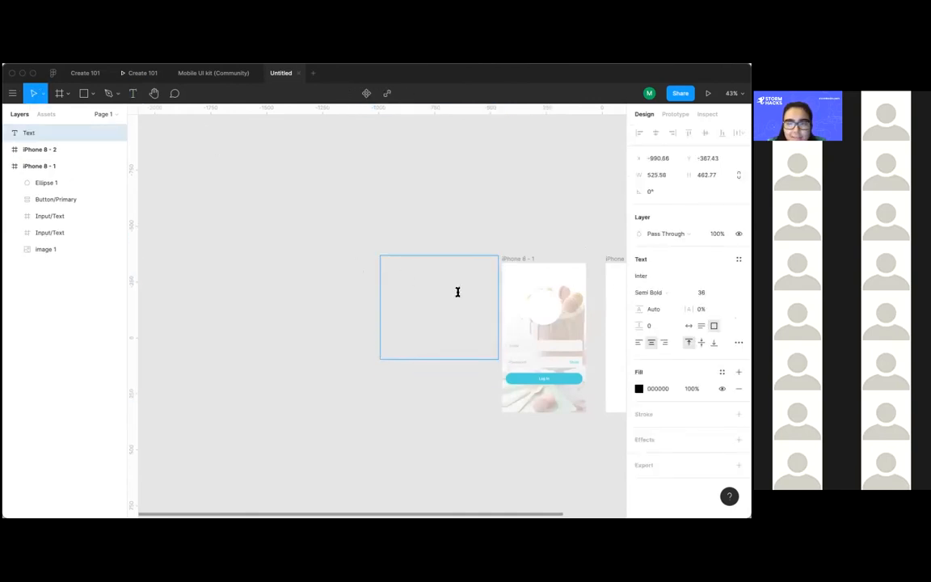
{"action": "type", "text": "Food Deliv"}
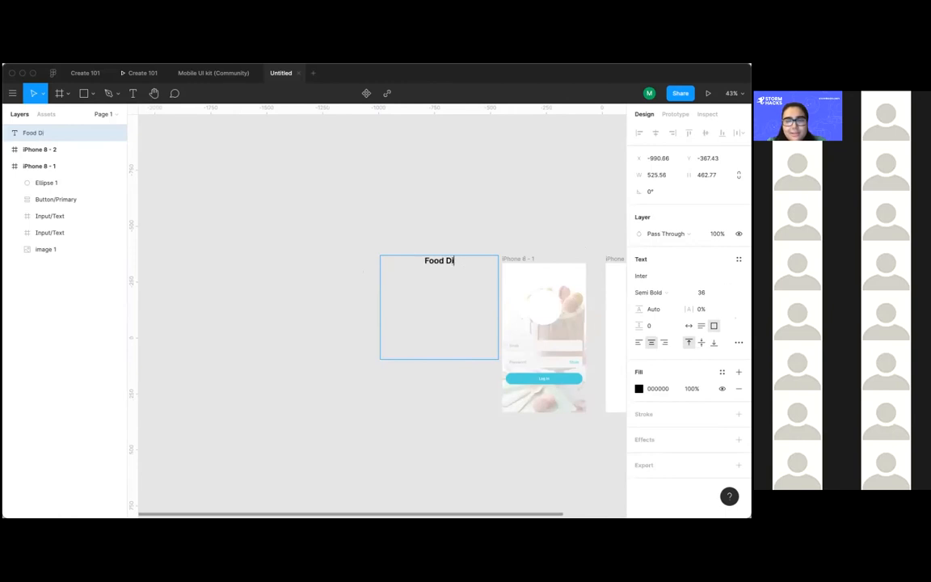
{"action": "type", "text": "ery"}
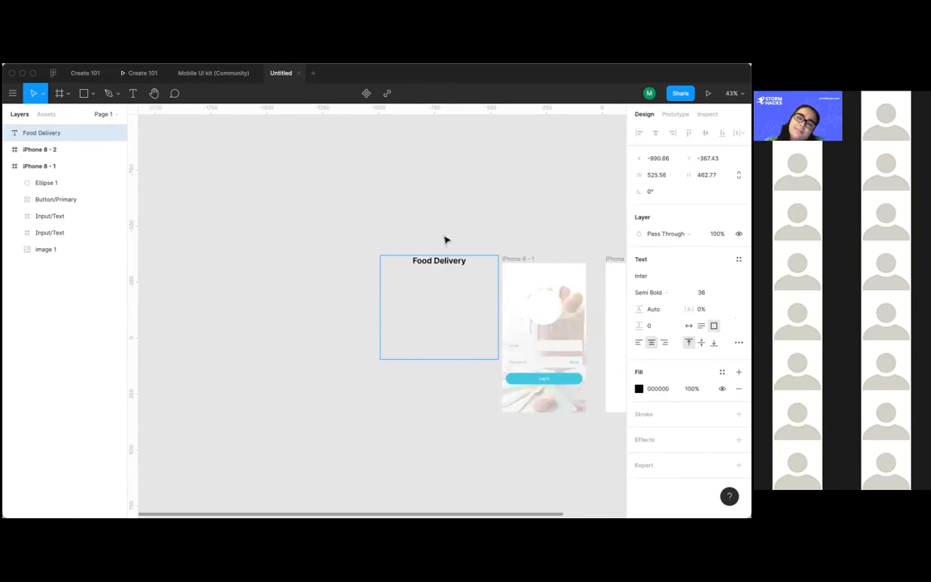
Step: Change the wording of the new text to "Food Dill-ivery"
{"action": "key", "text": "BackSpace"}
{"action": "key", "text": "BackSpace"}
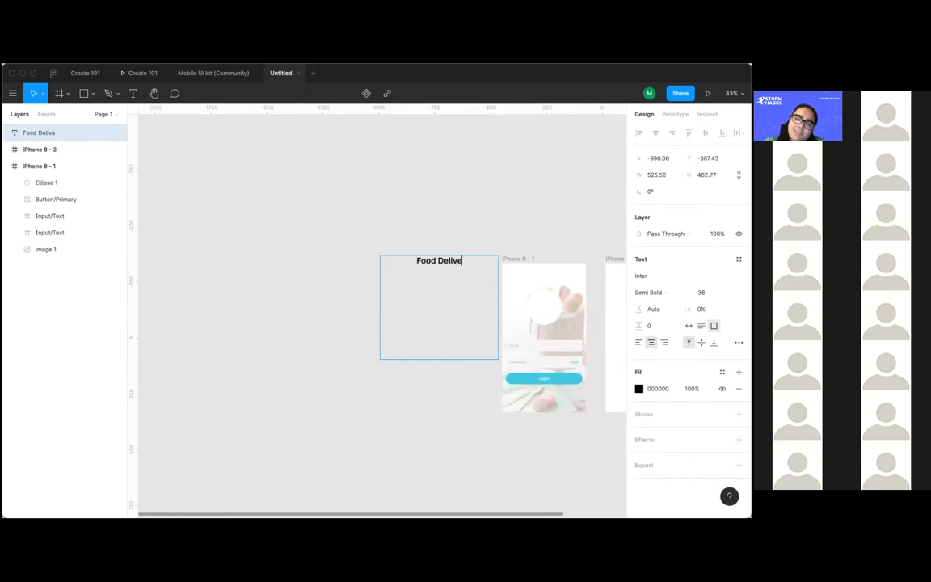
{"action": "key", "text": "BackSpace"}
{"action": "key", "text": "BackSpace"}
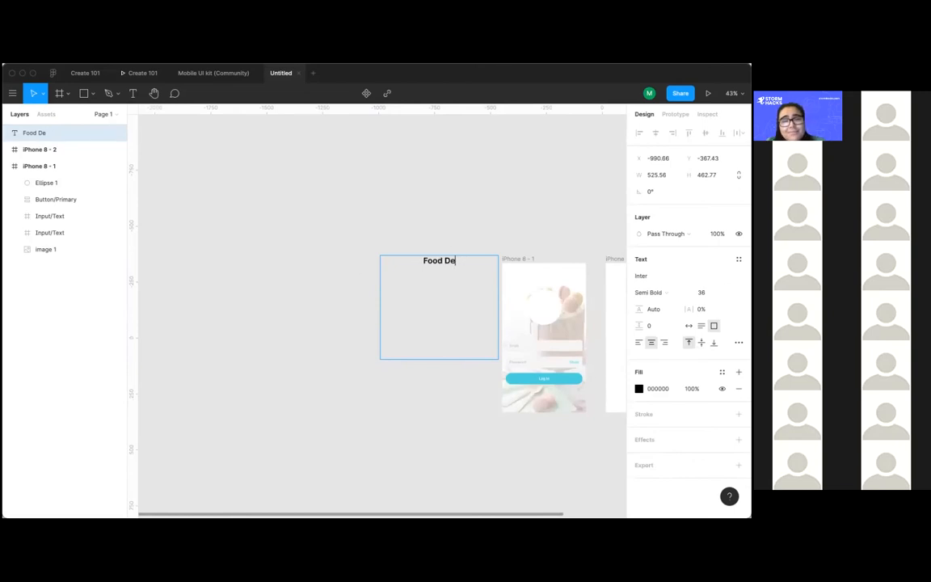
{"action": "type", "text": "l-"}
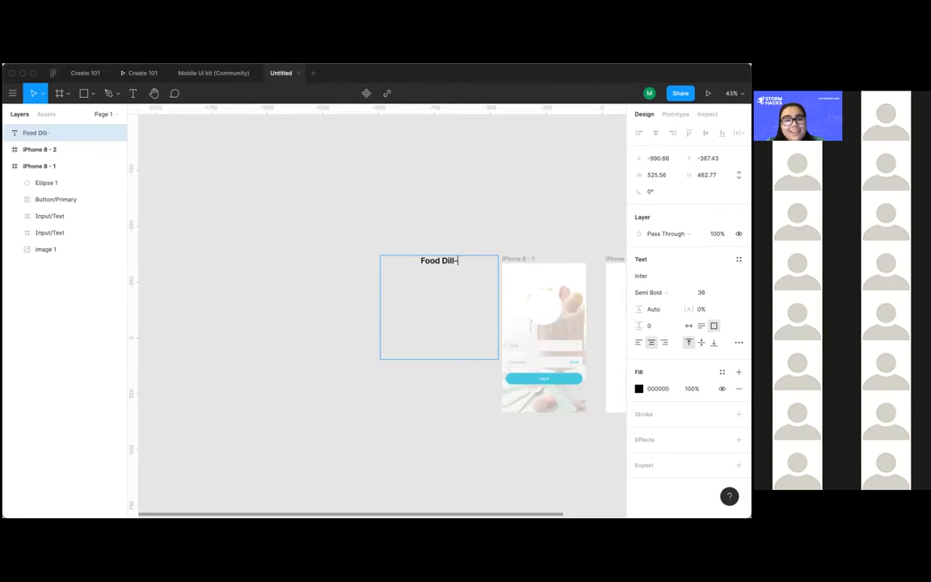
{"action": "type", "text": "ive"}
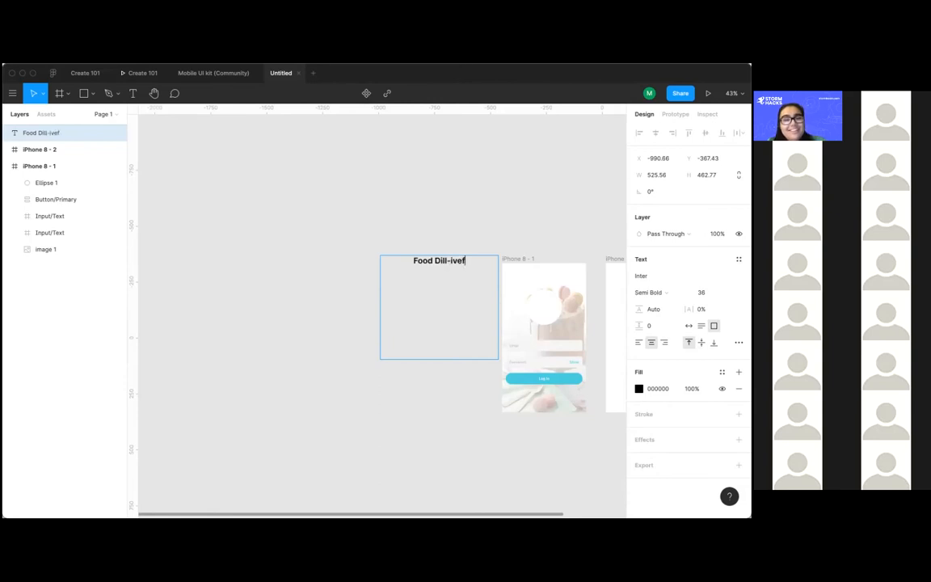
{"action": "type", "text": "ry?"}
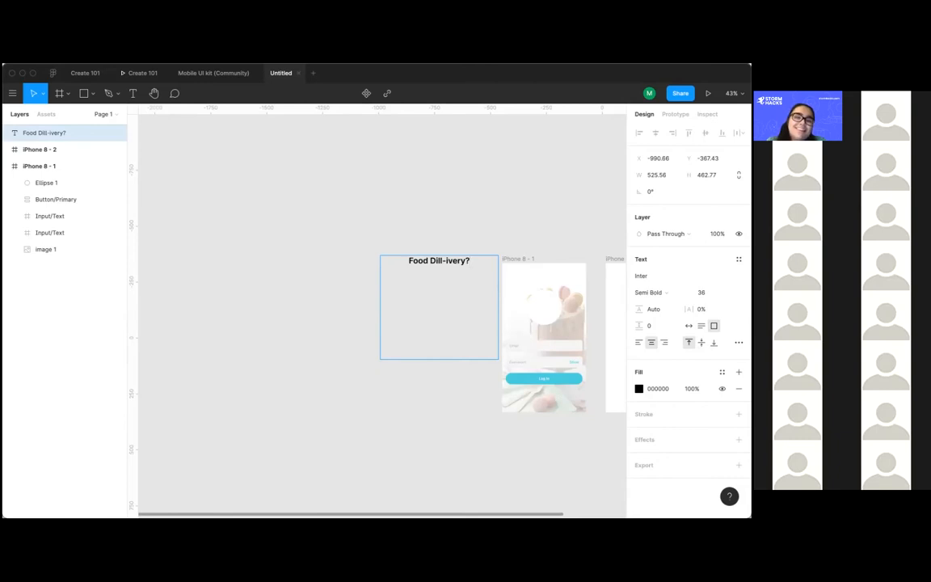
{"action": "left_click", "coordinate": [477, 228]}
{"action": "left_click", "coordinate": [469, 259]}
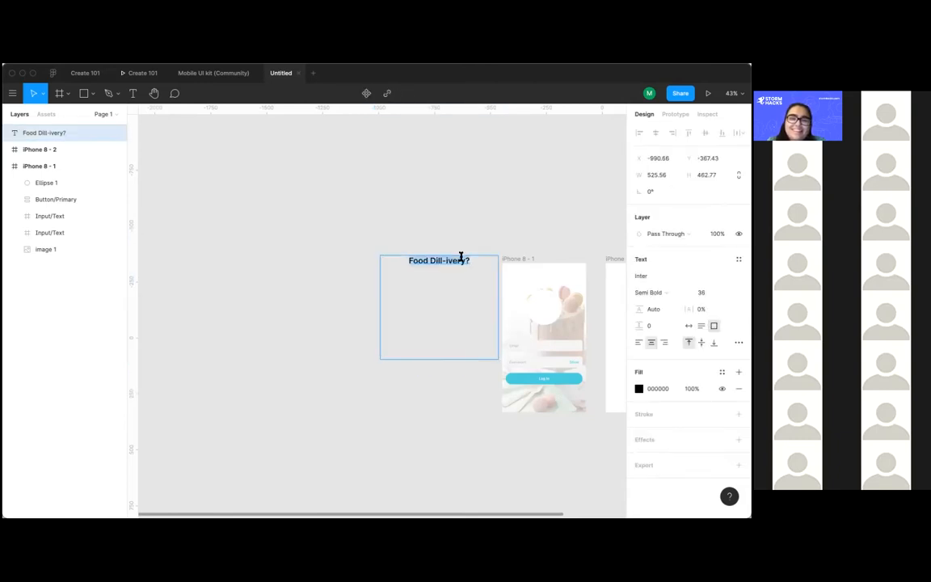
{"action": "left_click", "coordinate": [474, 258]}
{"action": "key", "text": "BackSpace"}
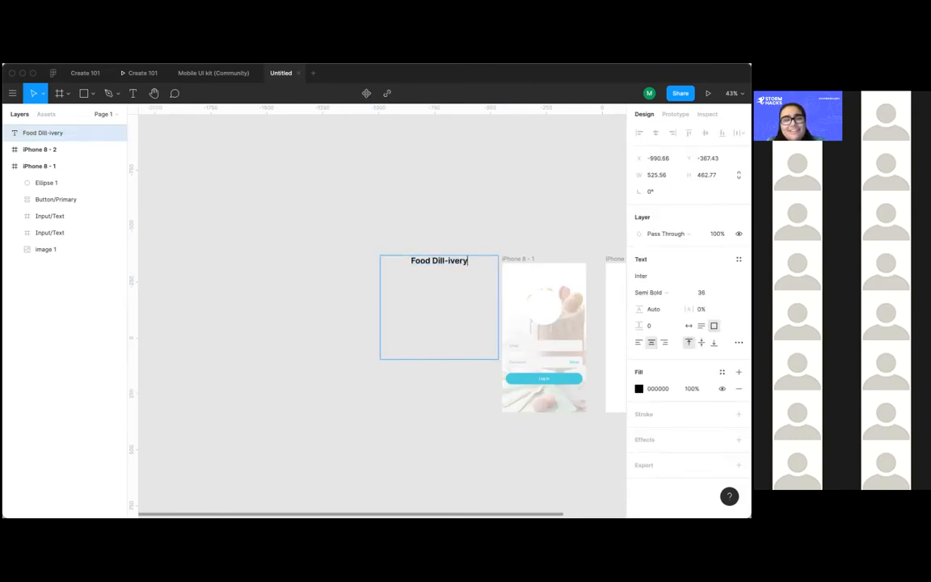
Step: Reduce the Food Dill-ivery text box's height to about 67 and move it into iPhone 8 - 1, centred between the circle and Email field
{"action": "triple_click", "coordinate": [440, 260]}
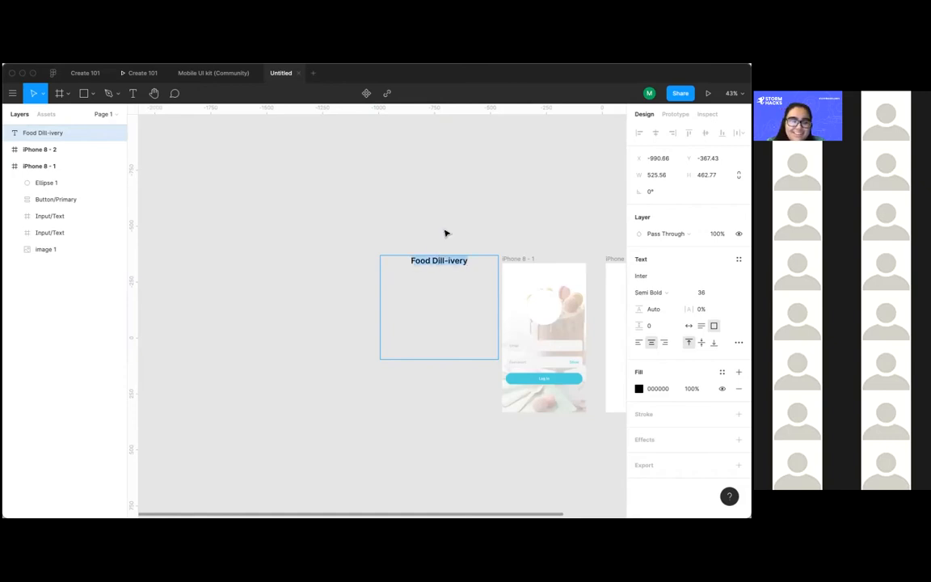
{"action": "scroll", "coordinate": [434, 261], "scroll_direction": "left", "scroll_amount": 1}
{"action": "scroll", "coordinate": [434, 261], "scroll_direction": "up", "scroll_amount": 1}
{"action": "scroll", "coordinate": [433, 257], "scroll_direction": "down", "scroll_amount": 1}
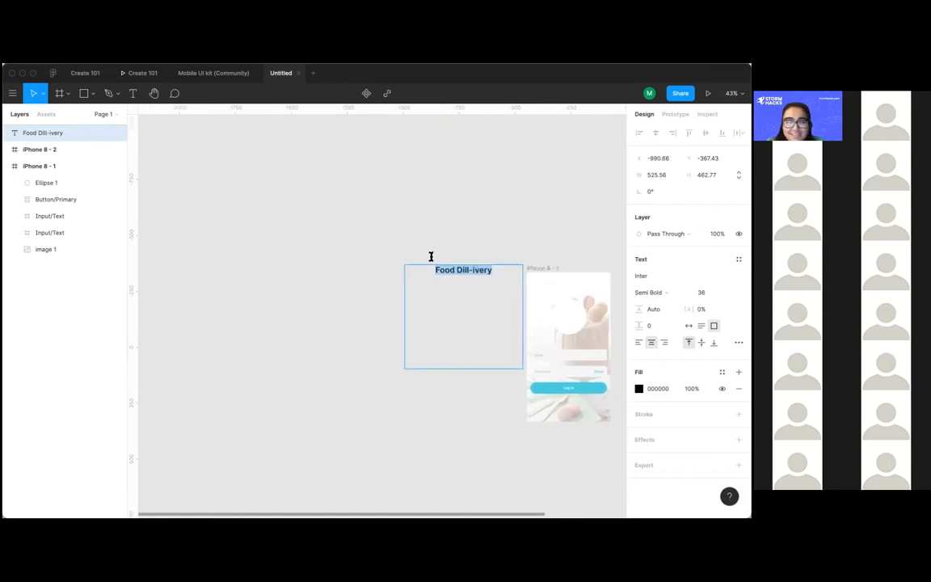
{"action": "scroll", "coordinate": [433, 276], "scroll_direction": "up", "scroll_amount": 3}
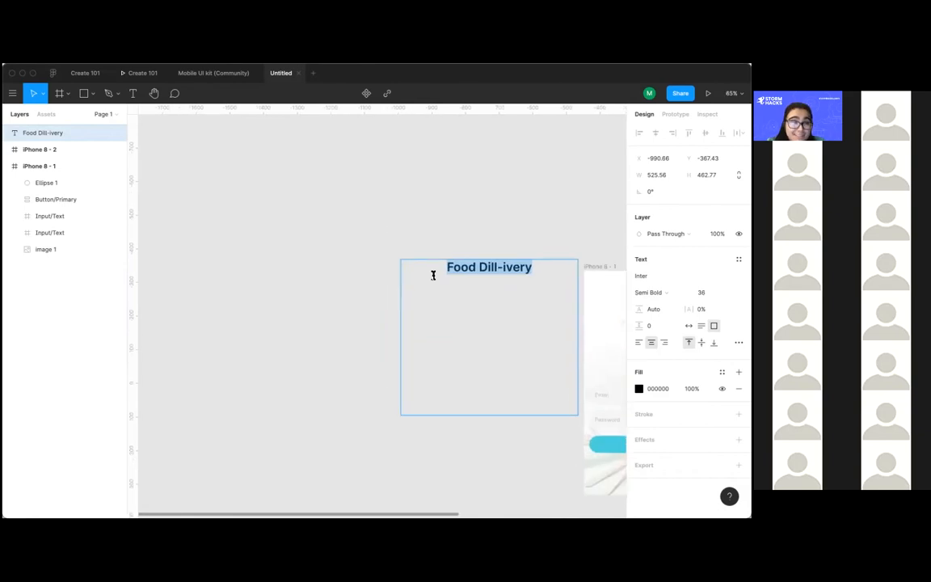
{"action": "left_click", "coordinate": [502, 248]}
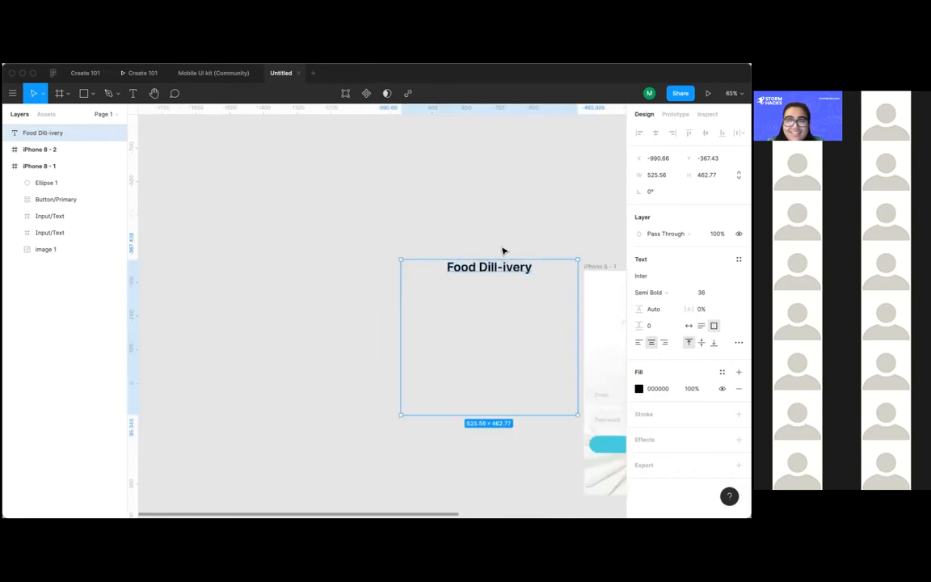
{"action": "left_click", "coordinate": [502, 249]}
{"action": "scroll", "coordinate": [475, 260], "scroll_direction": "right", "scroll_amount": 1}
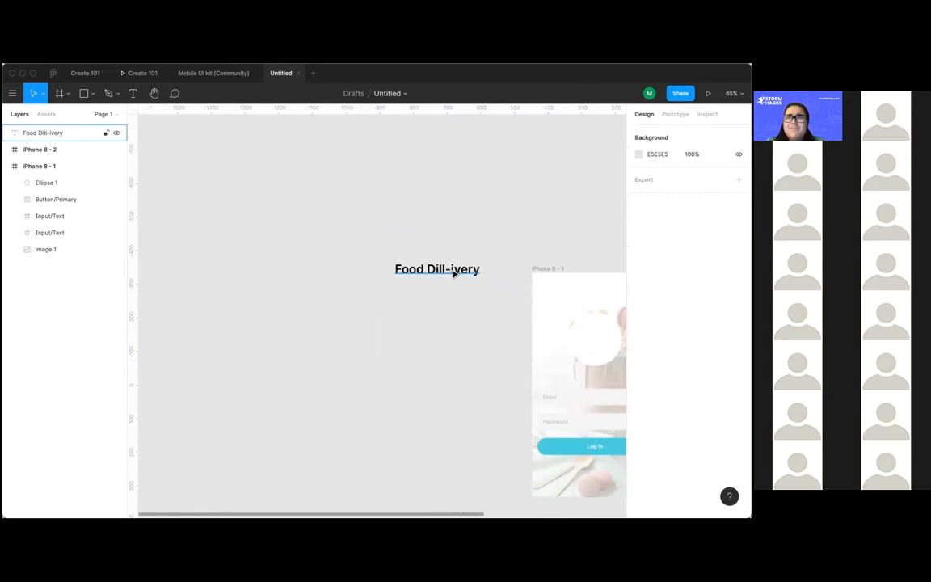
{"action": "left_click", "coordinate": [454, 274]}
{"action": "left_click_drag", "start_coordinate": [466, 417], "coordinate": [546, 333]}
{"action": "scroll", "coordinate": [426, 266], "scroll_direction": "right", "scroll_amount": 1}
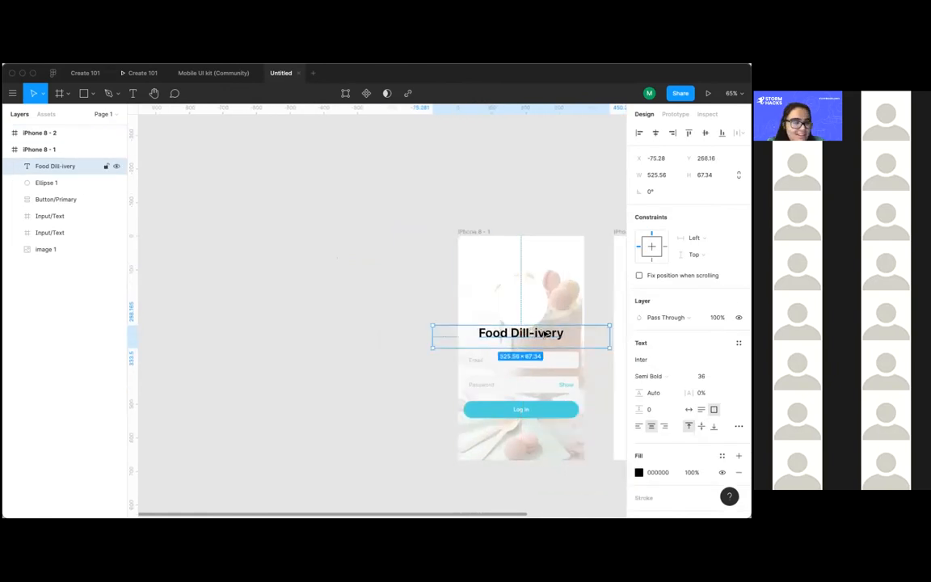
Step: Move the Food Dill-ivery text slightly down on iPhone 8 - 1, to about Y 276.6, keeping it horizontally centred
{"action": "scroll", "coordinate": [536, 342], "scroll_direction": "up", "scroll_amount": 5}
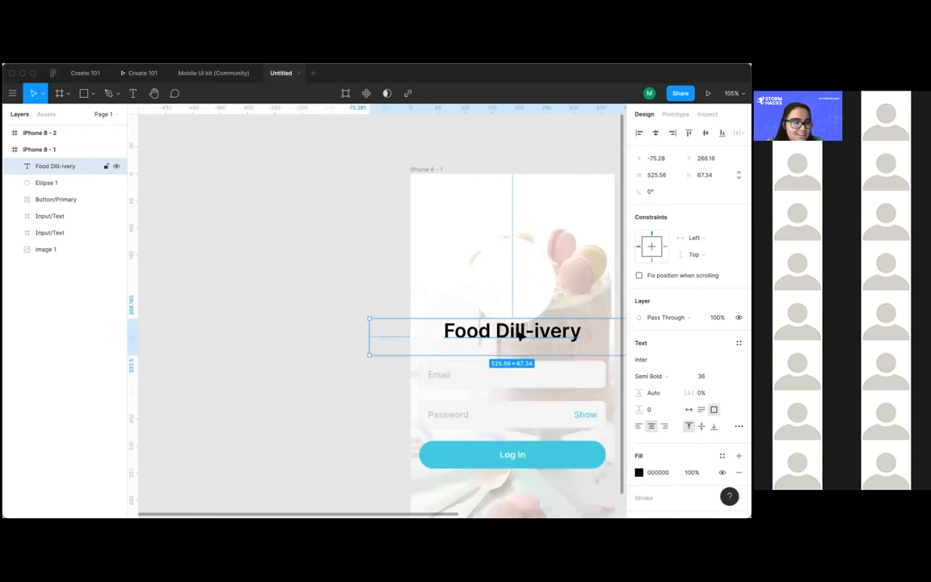
{"action": "double_click", "coordinate": [531, 332]}
{"action": "left_click_drag", "start_coordinate": [567, 330], "coordinate": [455, 329]}
{"action": "scroll", "coordinate": [454, 331], "scroll_direction": "right", "scroll_amount": 1}
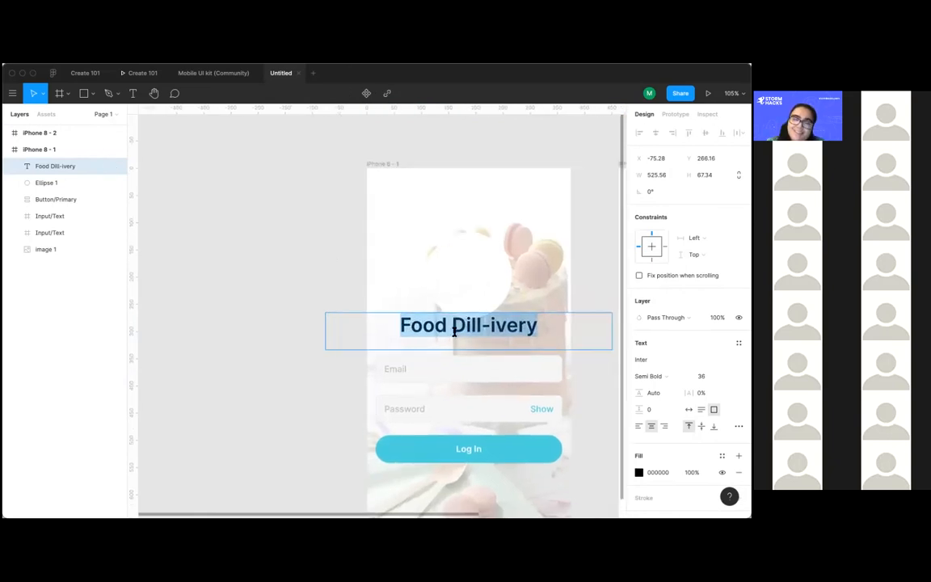
{"action": "scroll", "coordinate": [455, 330], "scroll_direction": "down", "scroll_amount": 3}
{"action": "left_click", "coordinate": [415, 170]}
{"action": "left_click", "coordinate": [462, 327]}
{"action": "left_click_drag", "start_coordinate": [462, 327], "coordinate": [462, 332]}
{"action": "left_click", "coordinate": [433, 160]}
{"action": "left_click", "coordinate": [416, 330]}
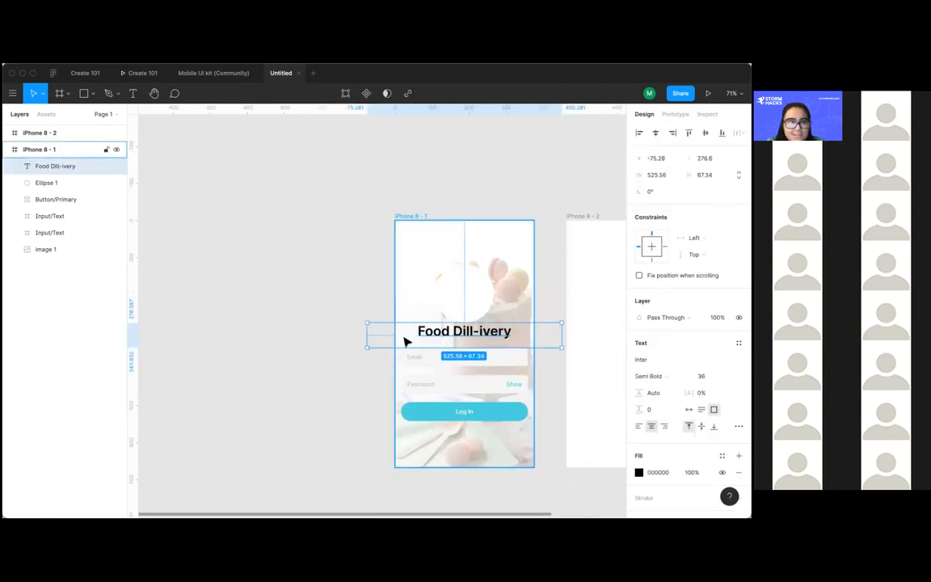
{"action": "scroll", "coordinate": [406, 341], "scroll_direction": "left", "scroll_amount": 4}
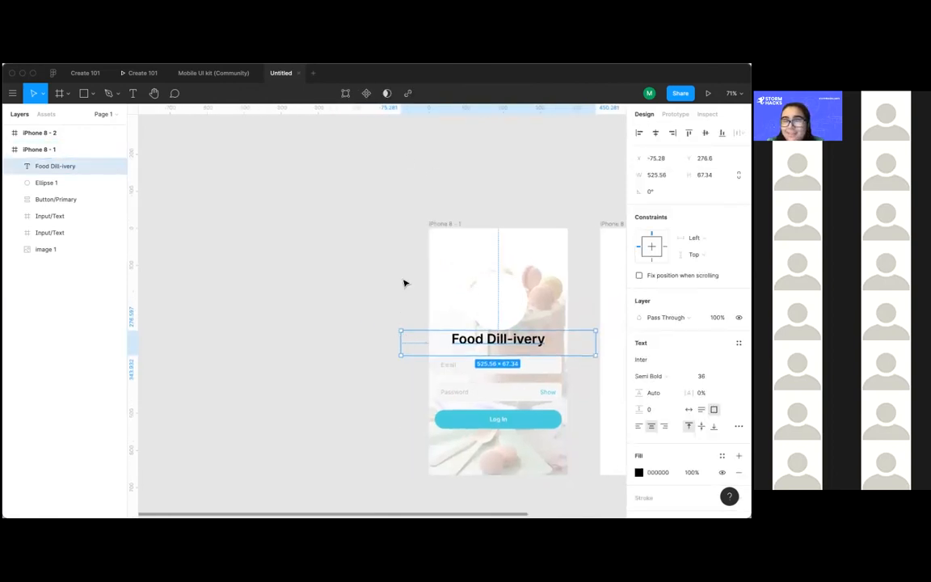
Step: Narrow the Food Dill-ivery text box from both sides to 375 wide at X 0, matching the width of iPhone 8 - 1
{"action": "scroll", "coordinate": [405, 160], "scroll_direction": "down", "scroll_amount": 3}
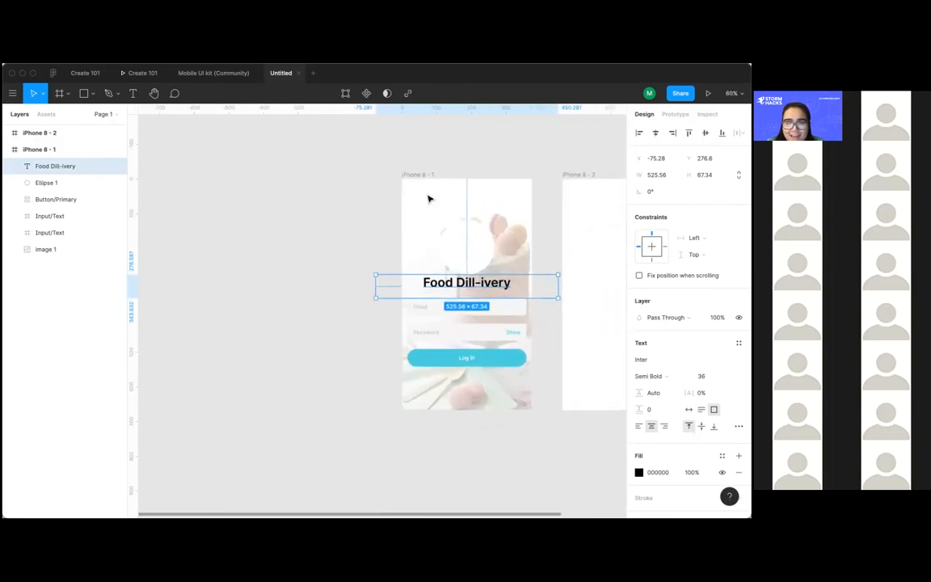
{"action": "scroll", "coordinate": [429, 199], "scroll_direction": "up", "scroll_amount": 3}
{"action": "left_click_drag", "start_coordinate": [368, 307], "coordinate": [398, 305]}
{"action": "left_click_drag", "start_coordinate": [582, 306], "coordinate": [551, 305]}
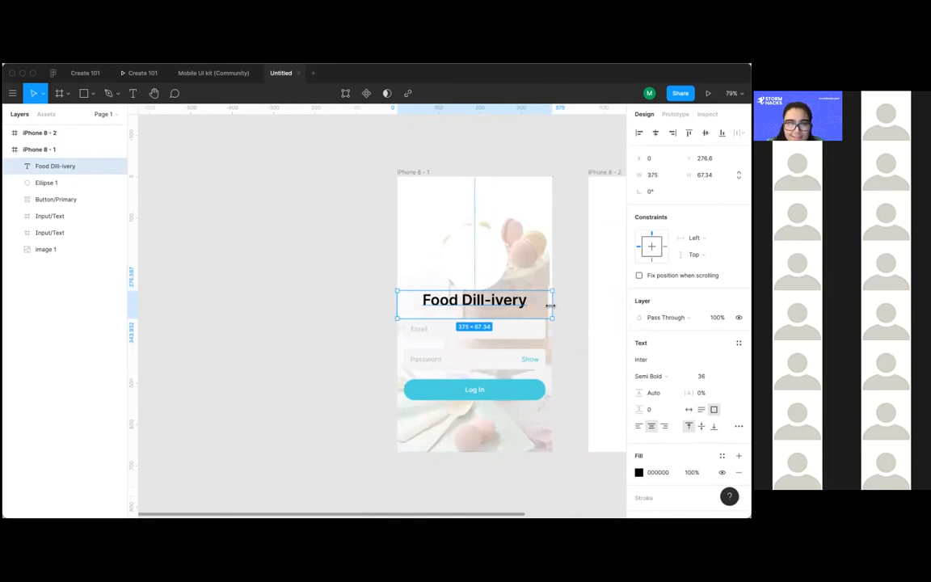
Step: Move iPhone 8 - 1 slightly away from iPhone 8 - 2, and reposition iPhone 8 - 2 beside it at X -43, Y -347
{"action": "scroll", "coordinate": [493, 291], "scroll_direction": "down", "scroll_amount": 5}
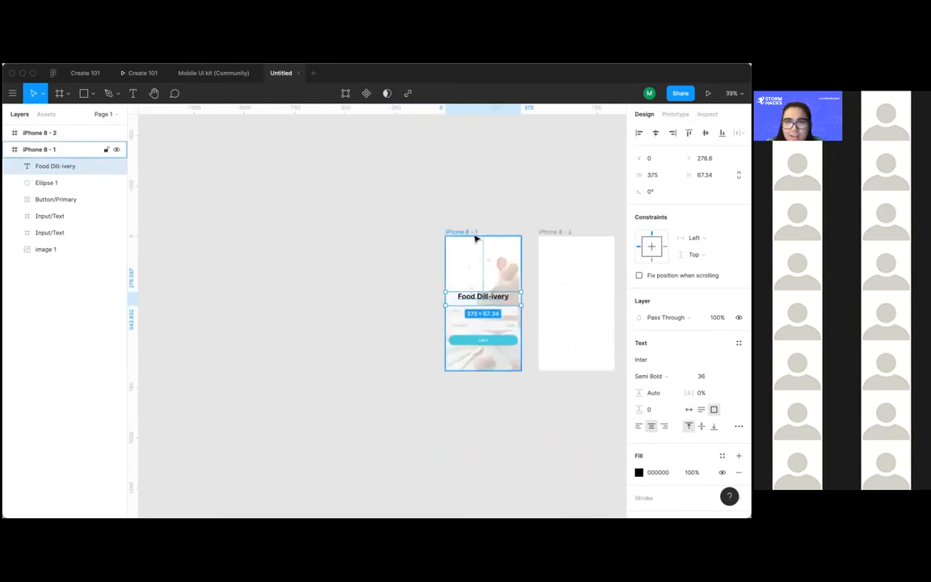
{"action": "left_click_drag", "start_coordinate": [469, 232], "coordinate": [444, 232]}
{"action": "left_click", "coordinate": [490, 209]}
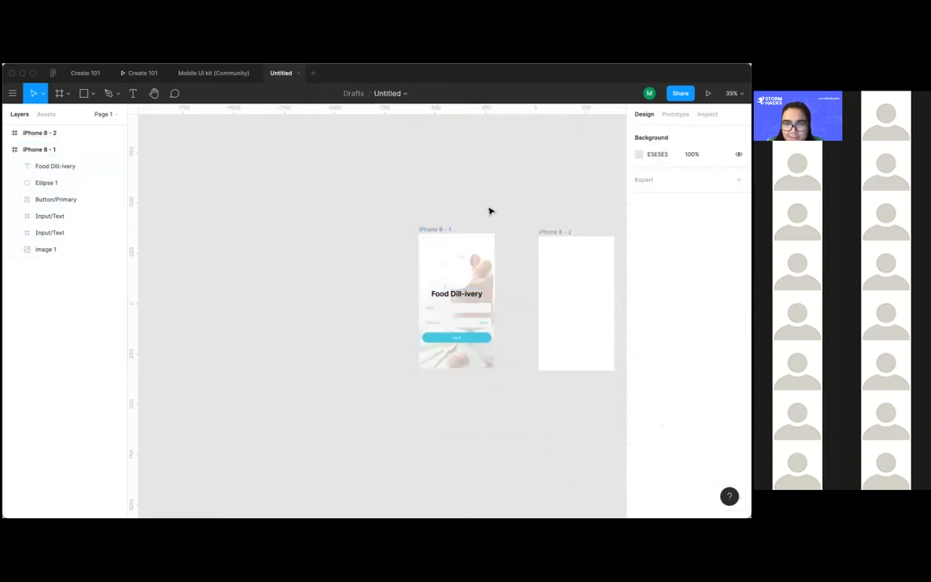
{"action": "scroll", "coordinate": [496, 221], "scroll_direction": "right", "scroll_amount": 2}
{"action": "left_click_drag", "start_coordinate": [503, 236], "coordinate": [490, 229]}
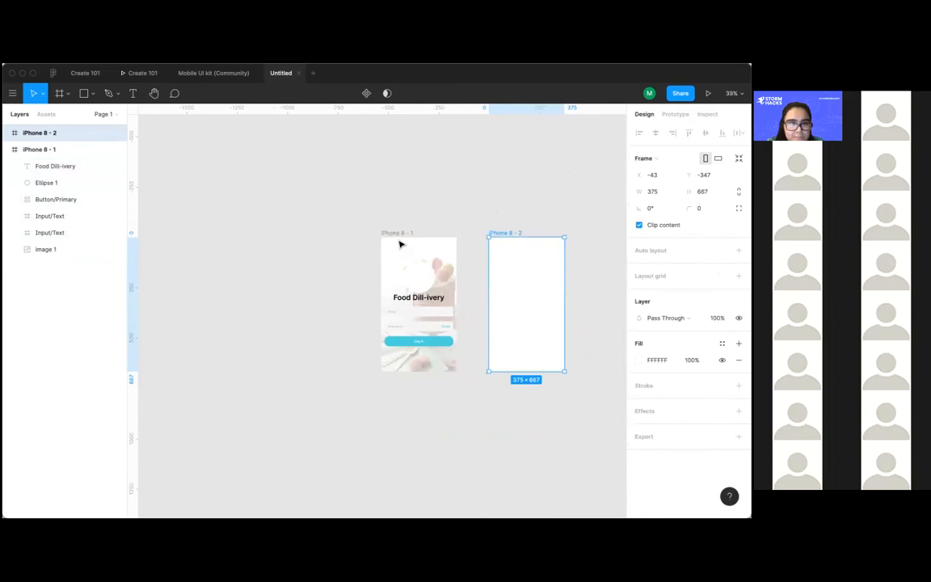
{"action": "left_click", "coordinate": [445, 200]}
Step: Move iPhone 8 - 1 and iPhone 8 - 2 higher on the canvas, placing them side by side with top edges at Y -1014
{"action": "scroll", "coordinate": [446, 199], "scroll_direction": "up", "scroll_amount": 3}
{"action": "scroll", "coordinate": [447, 200], "scroll_direction": "down", "scroll_amount": 5}
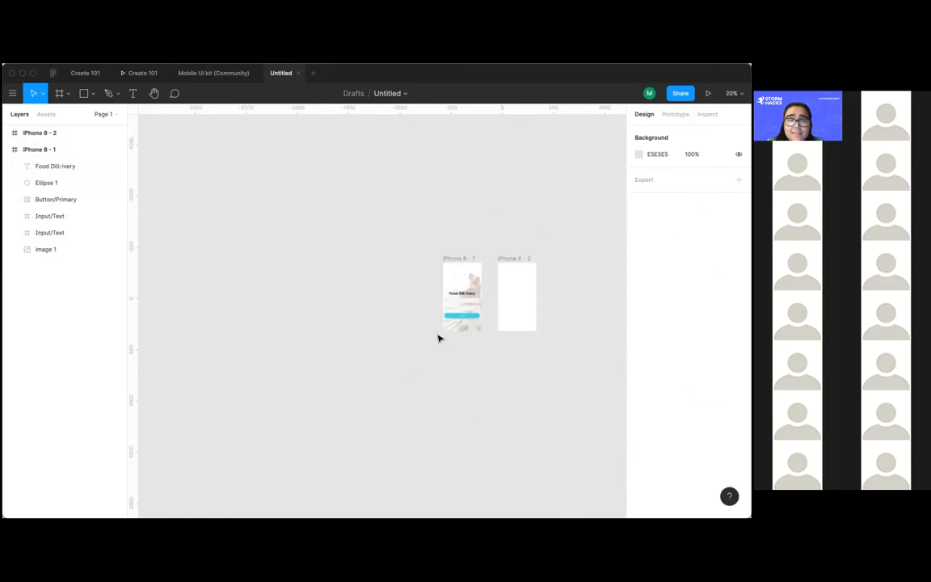
{"action": "left_click", "coordinate": [475, 259]}
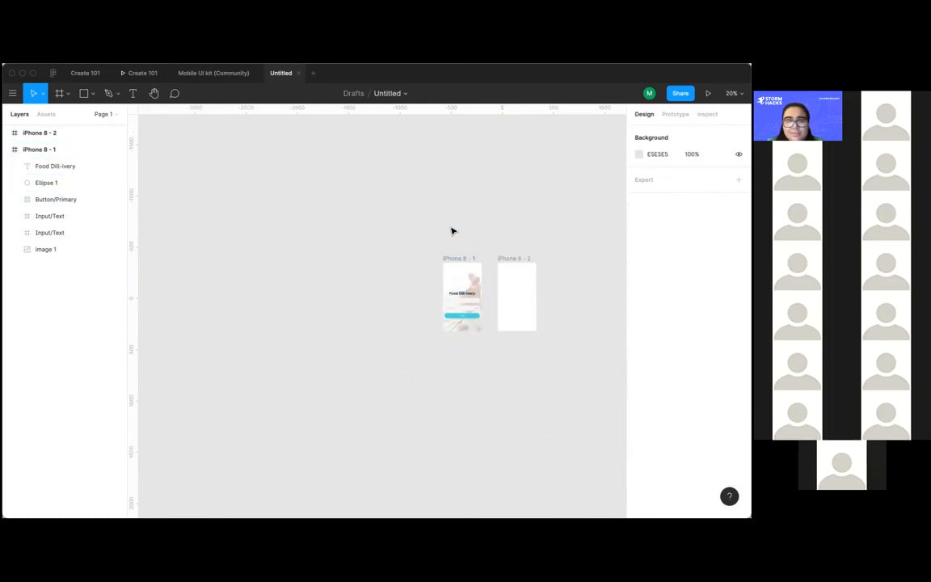
{"action": "scroll", "coordinate": [450, 226], "scroll_direction": "left", "scroll_amount": 2}
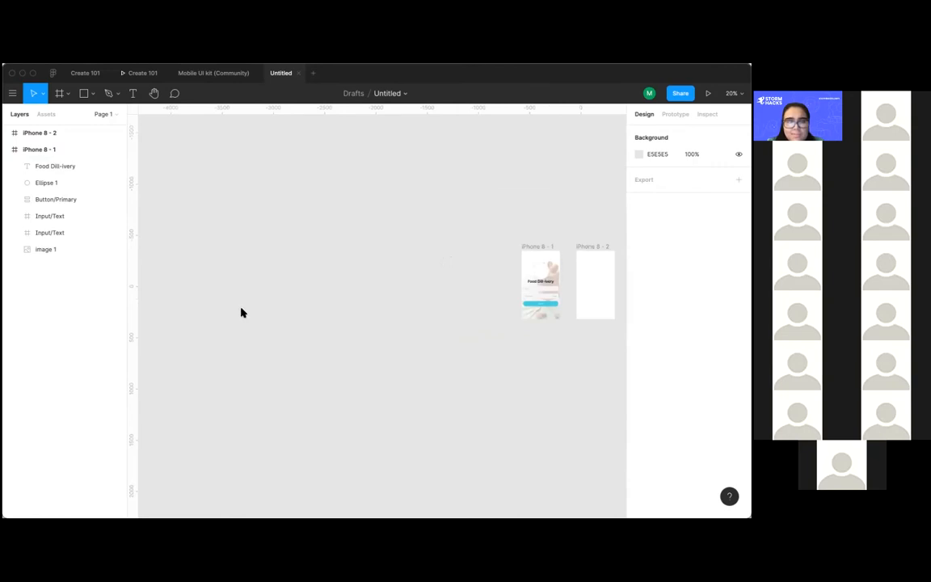
{"action": "scroll", "coordinate": [384, 287], "scroll_direction": "right", "scroll_amount": 3}
{"action": "left_click_drag", "start_coordinate": [431, 291], "coordinate": [401, 223]}
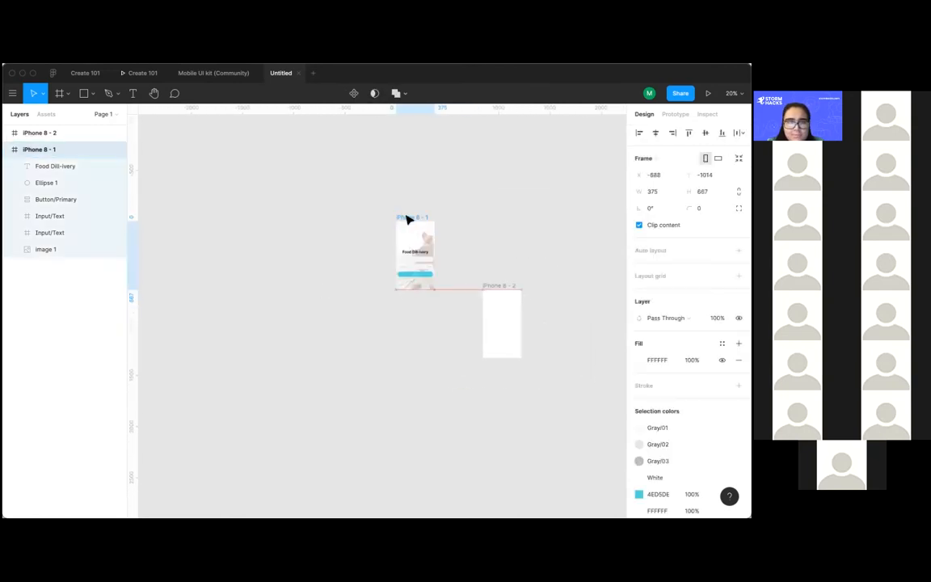
{"action": "left_click_drag", "start_coordinate": [512, 295], "coordinate": [472, 224]}
{"action": "left_click", "coordinate": [506, 316]}
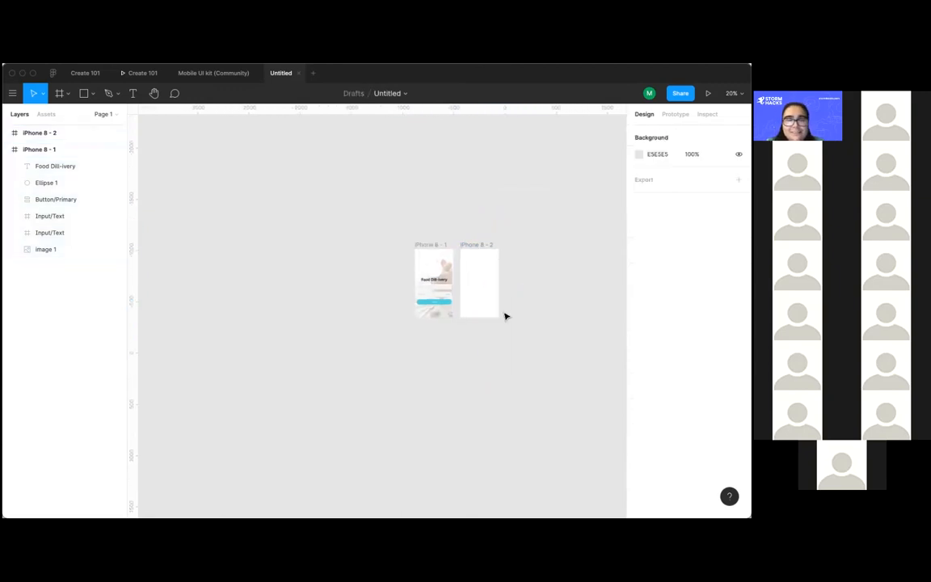
Step: Nudge iPhone 8 - 2 and iPhone 8 - 1 closer together, leaving a narrow gap with their top edges aligned
{"action": "scroll", "coordinate": [469, 203], "scroll_direction": "up", "scroll_amount": 3}
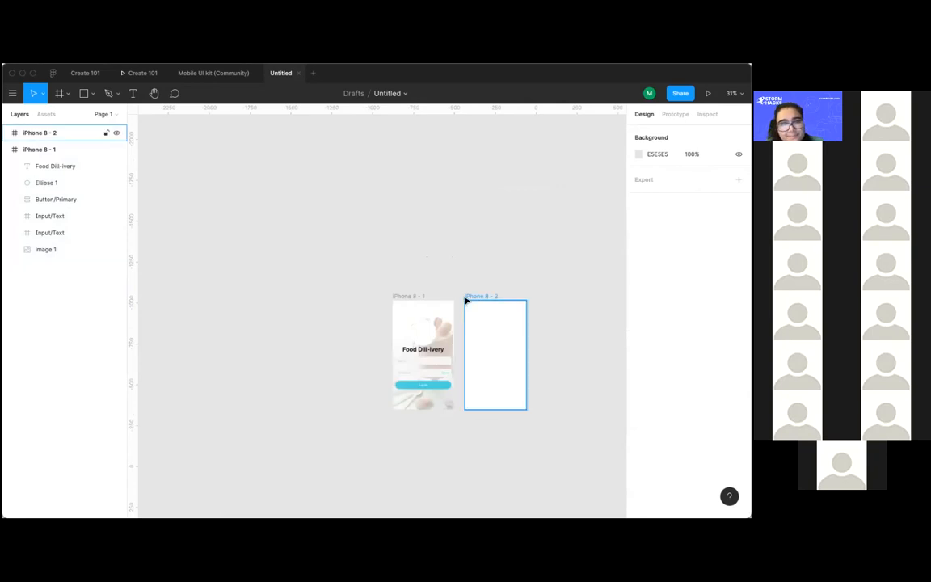
{"action": "left_click_drag", "start_coordinate": [499, 347], "coordinate": [496, 343]}
{"action": "left_click", "coordinate": [480, 231]}
{"action": "scroll", "coordinate": [480, 231], "scroll_direction": "up", "scroll_amount": 5}
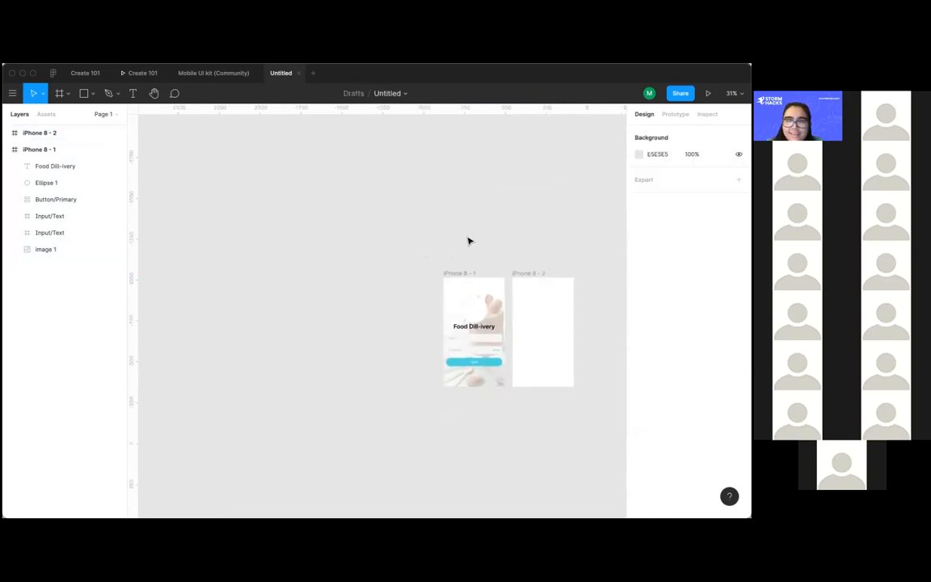
{"action": "scroll", "coordinate": [403, 255], "scroll_direction": "down", "scroll_amount": 2}
{"action": "mouse_move", "coordinate": [527, 267]}
{"action": "left_mouse_down"}
{"action": "mouse_move", "coordinate": [551, 270]}
{"action": "mouse_move", "coordinate": [535, 270]}
{"action": "left_mouse_up"}
{"action": "left_click", "coordinate": [482, 176]}
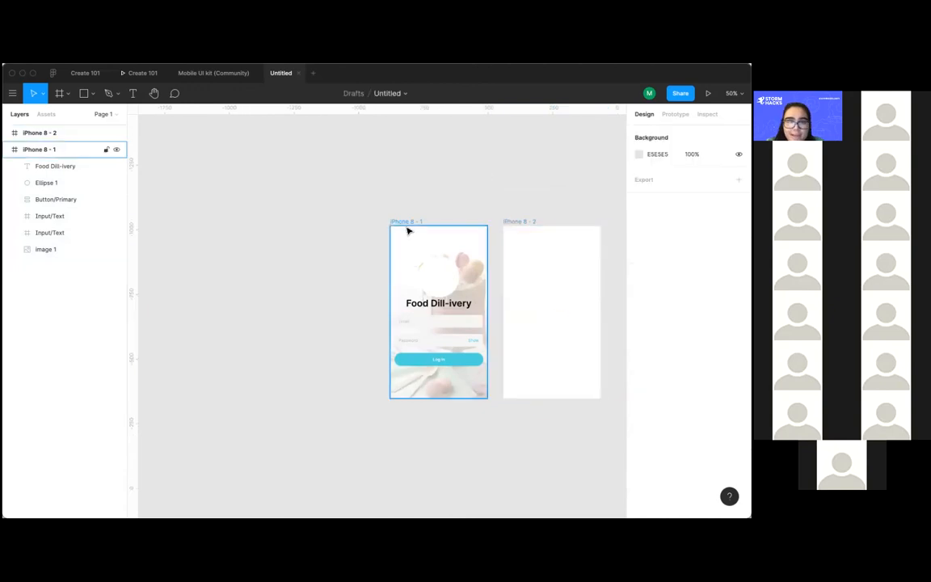
{"action": "scroll", "coordinate": [407, 230], "scroll_direction": "up", "scroll_amount": 2}
{"action": "left_click_drag", "start_coordinate": [407, 223], "coordinate": [416, 225]}
{"action": "left_click", "coordinate": [420, 175]}
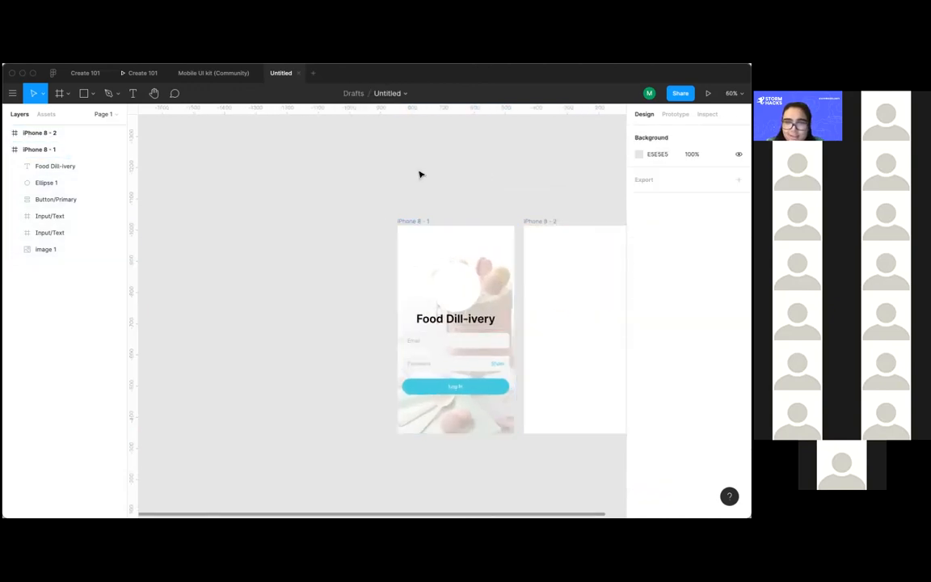
{"action": "scroll", "coordinate": [424, 176], "scroll_direction": "right", "scroll_amount": 2}
{"action": "scroll", "coordinate": [488, 361], "scroll_direction": "down", "scroll_amount": 1}
{"action": "scroll", "coordinate": [488, 361], "scroll_direction": "down", "scroll_amount": 3}
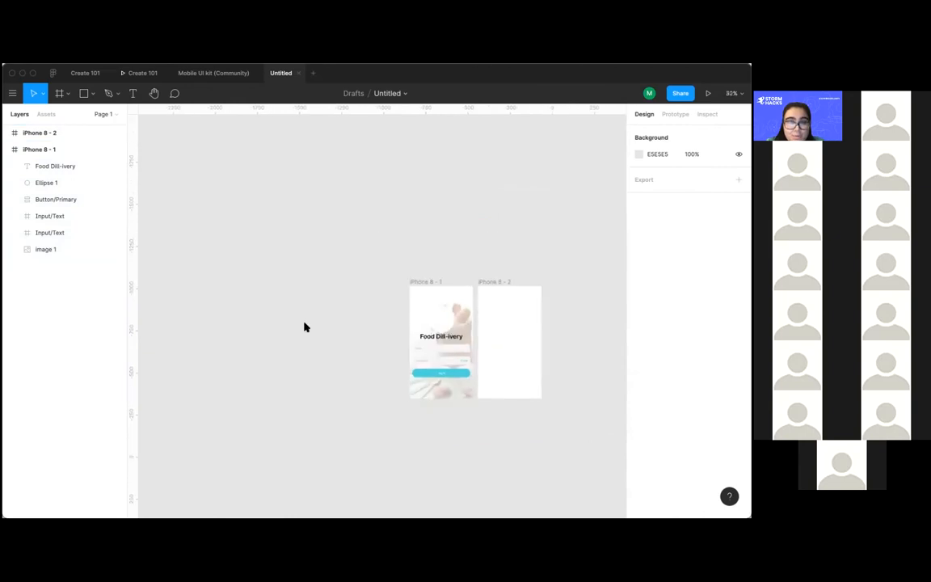
{"action": "scroll", "coordinate": [476, 313], "scroll_direction": "up", "scroll_amount": 5}
{"action": "scroll", "coordinate": [476, 314], "scroll_direction": "down", "scroll_amount": 5}
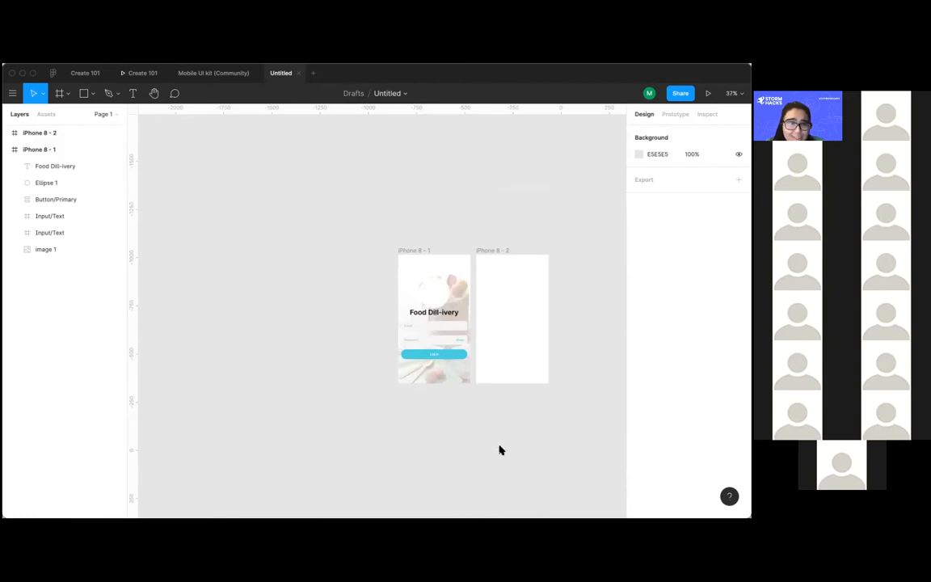
{"action": "mouse_move", "coordinate": [519, 337]}
{"action": "left_mouse_down"}
{"action": "mouse_move", "coordinate": [532, 337]}
{"action": "mouse_move", "coordinate": [520, 337]}
{"action": "left_mouse_up"}
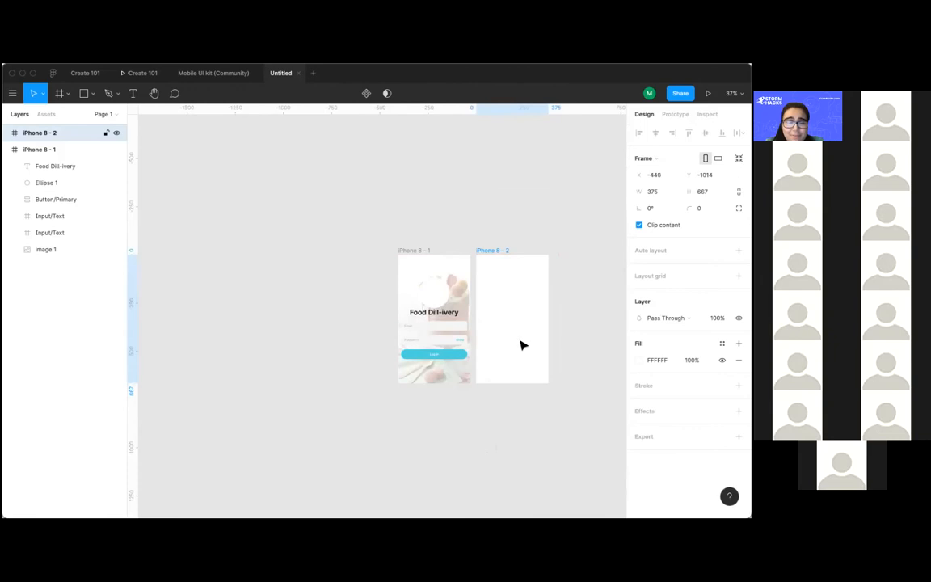
{"action": "left_click", "coordinate": [519, 406]}
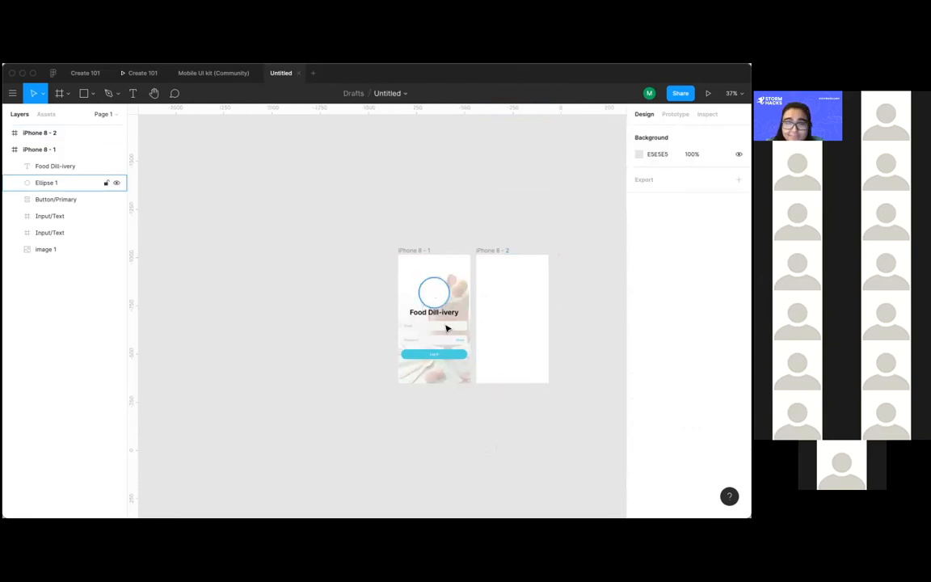
{"action": "left_click_drag", "start_coordinate": [520, 355], "coordinate": [529, 357]}
{"action": "left_click", "coordinate": [509, 212]}
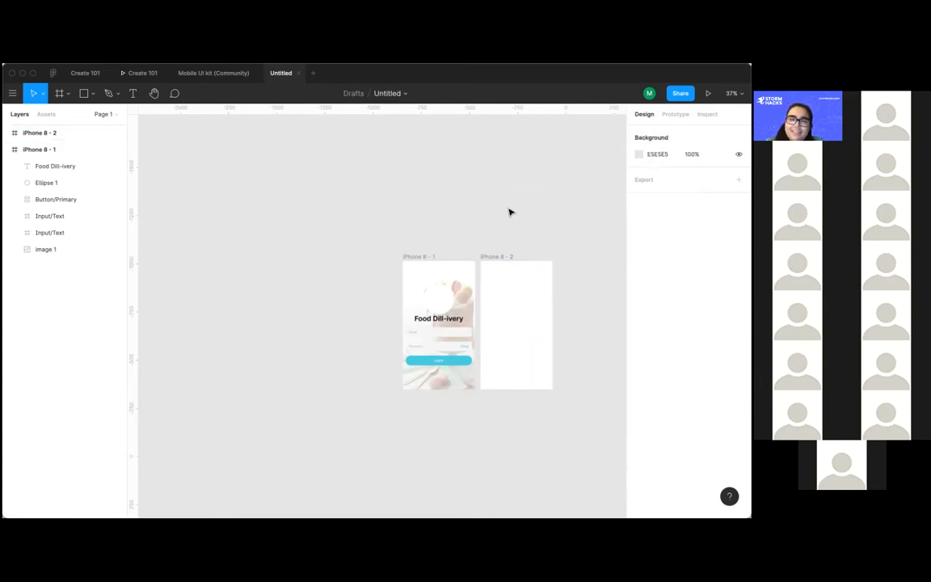
{"action": "scroll", "coordinate": [490, 309], "scroll_direction": "up", "scroll_amount": 2}
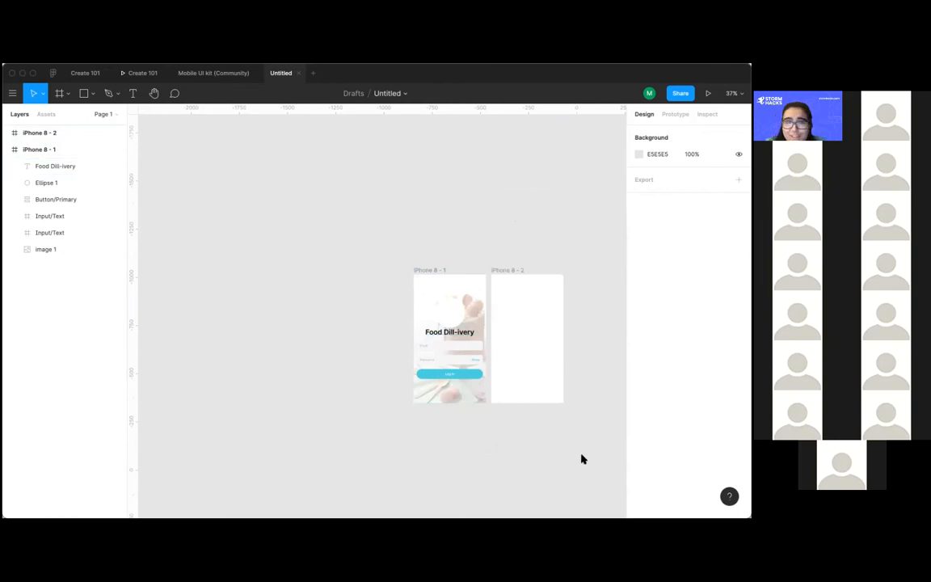
{"action": "left_click_drag", "start_coordinate": [600, 463], "coordinate": [410, 250]}
{"action": "left_click", "coordinate": [422, 246]}
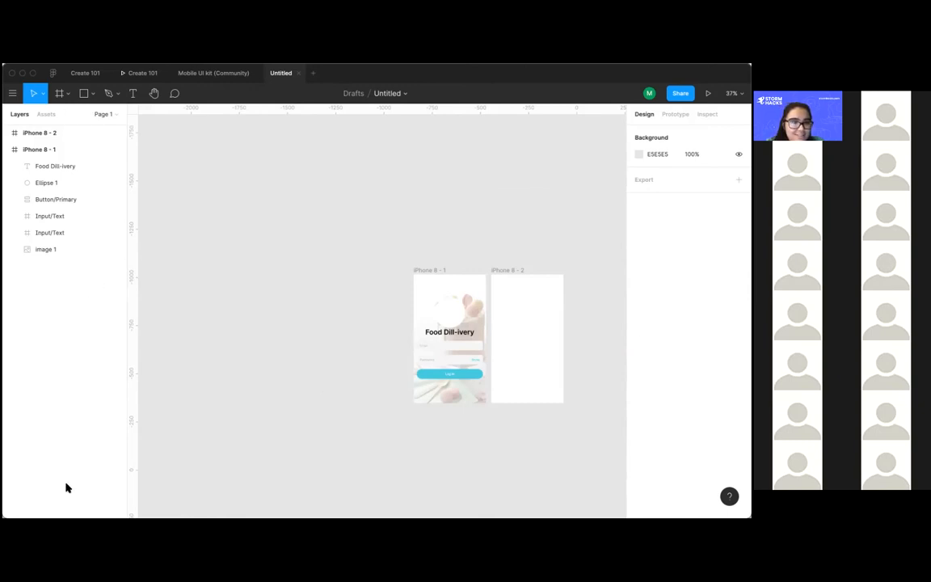
Step: Switch to the Create 101 presentation and advance from its title slide to the one asking how to design really fast for a hackathon
{"action": "left_click", "coordinate": [142, 72]}
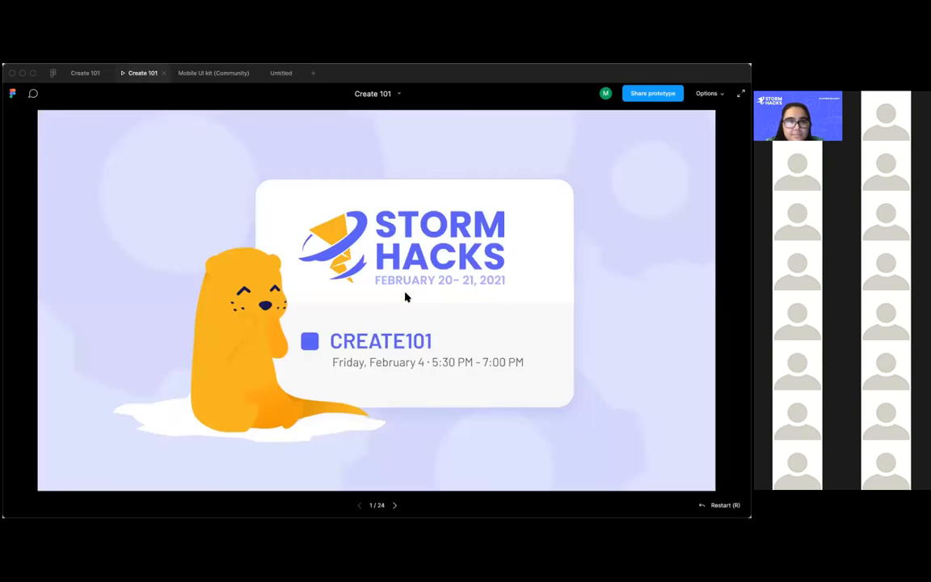
{"action": "key", "text": "Right"}
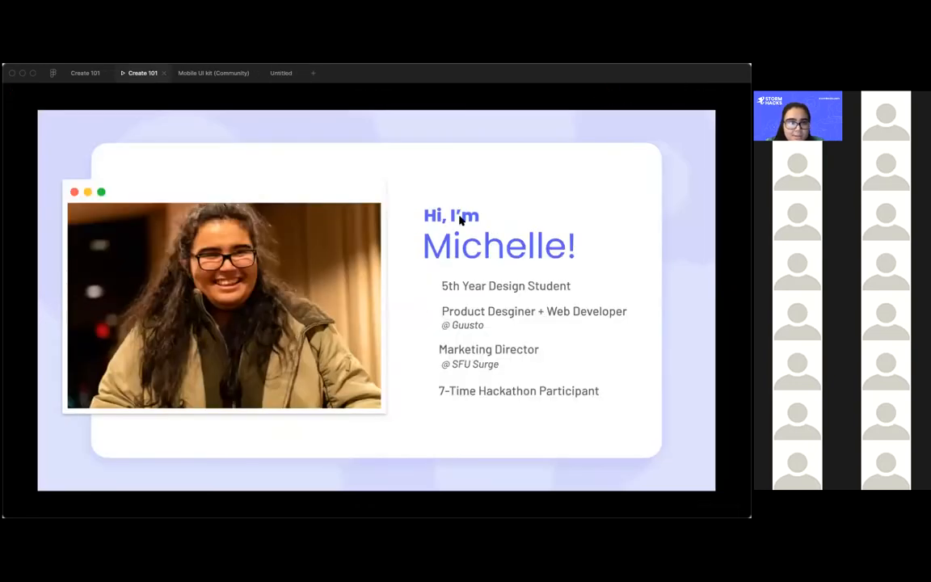
{"action": "key", "text": "Right"}
{"action": "key", "text": "Right"}
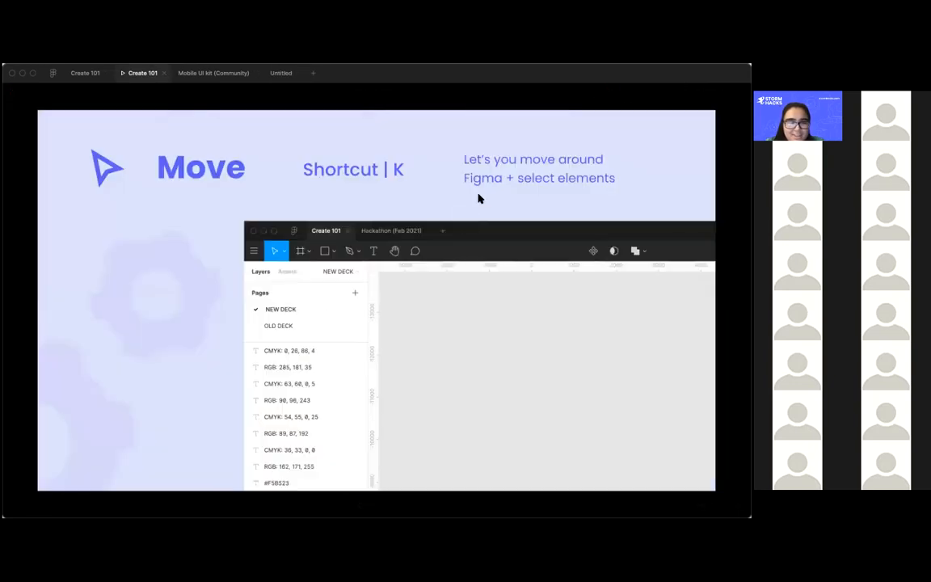
{"action": "key", "text": "Right"}
{"action": "key", "text": "Right"}
{"action": "key", "text": "Right"}
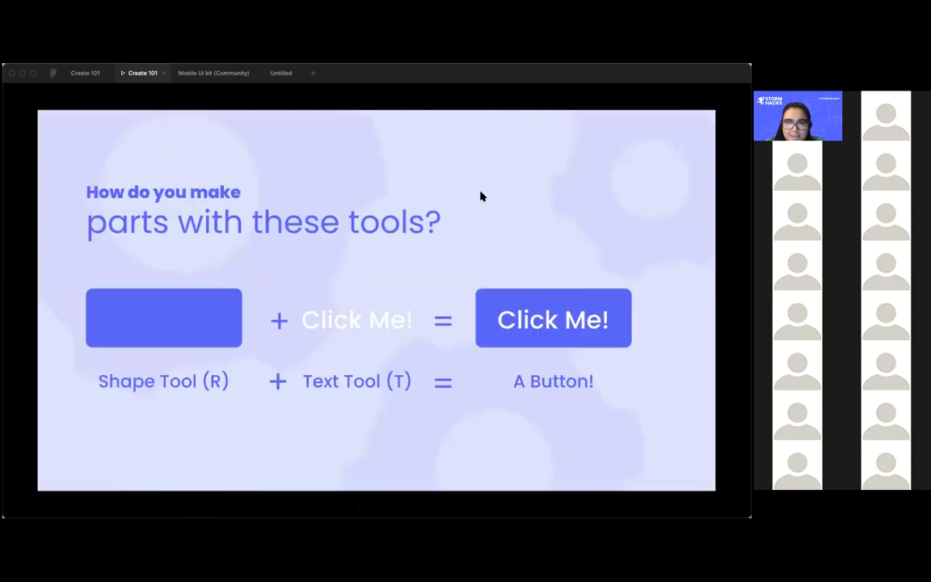
{"action": "key", "text": "Right"}
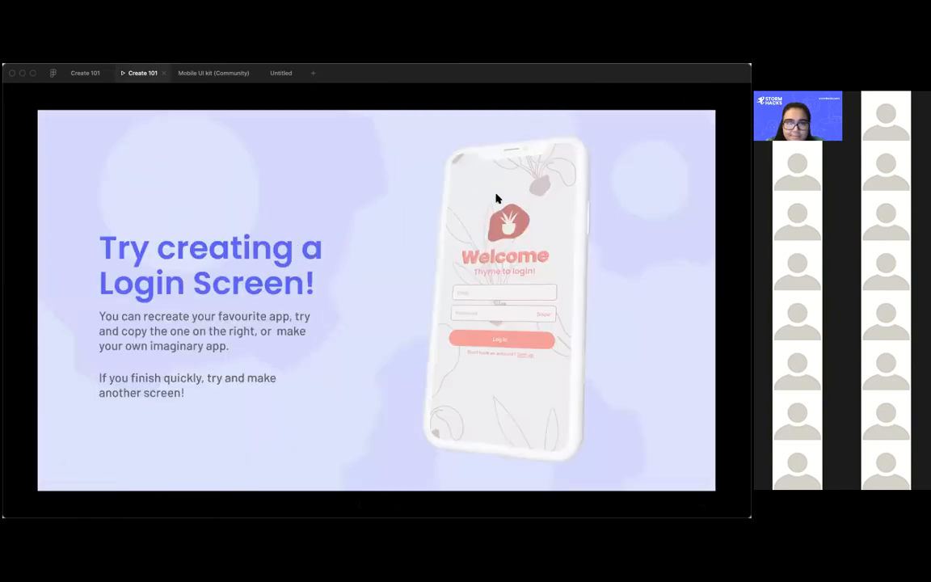
{"action": "key", "text": "Right"}
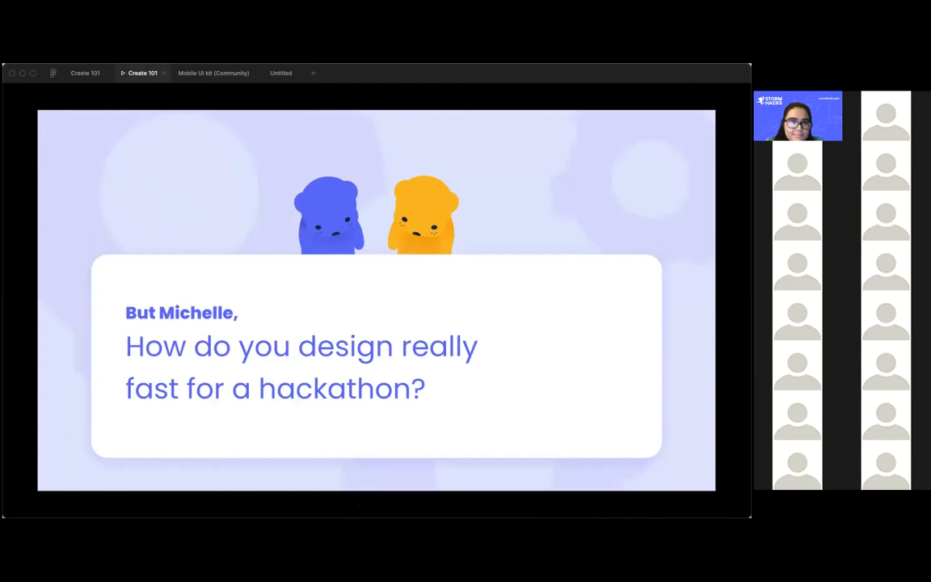